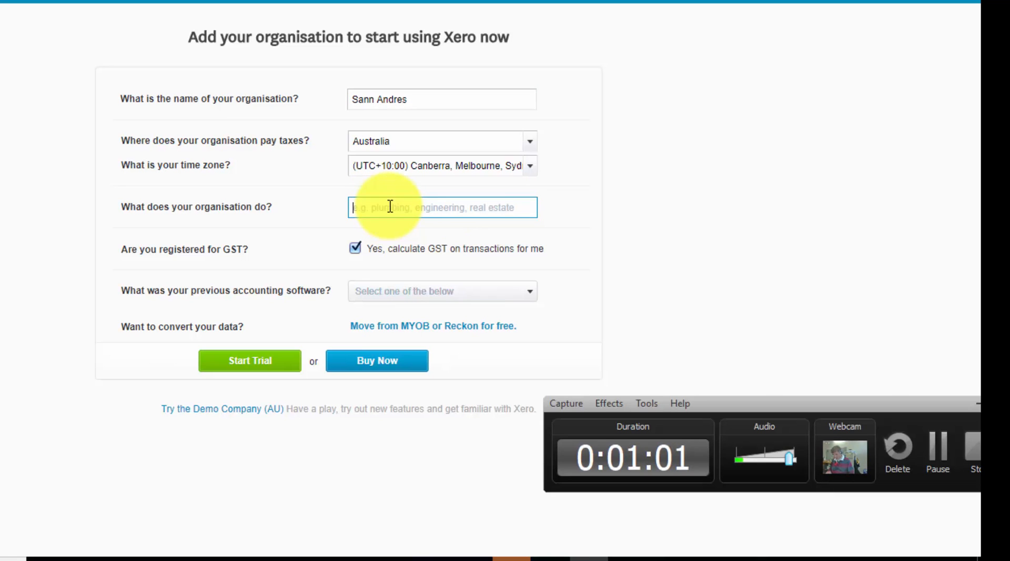
Set the organisation's line of business to Public Accountants and start the trial
type("Acc")
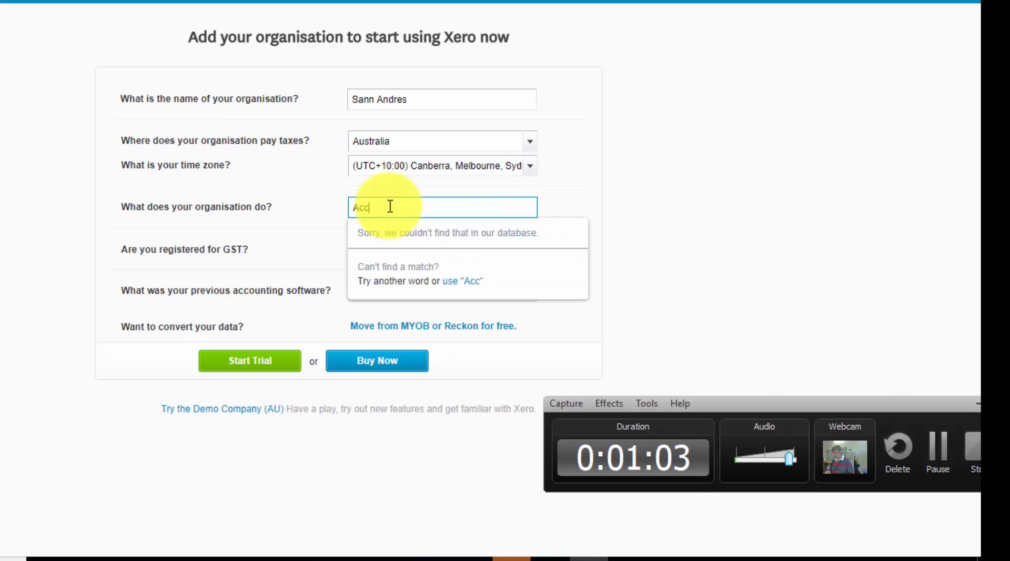
type("o")
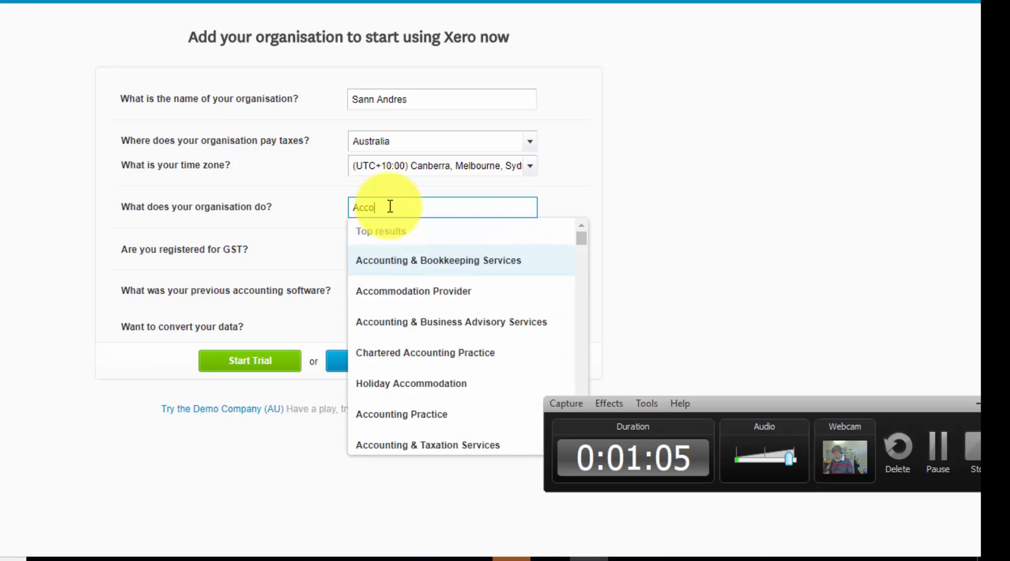
type("unting")
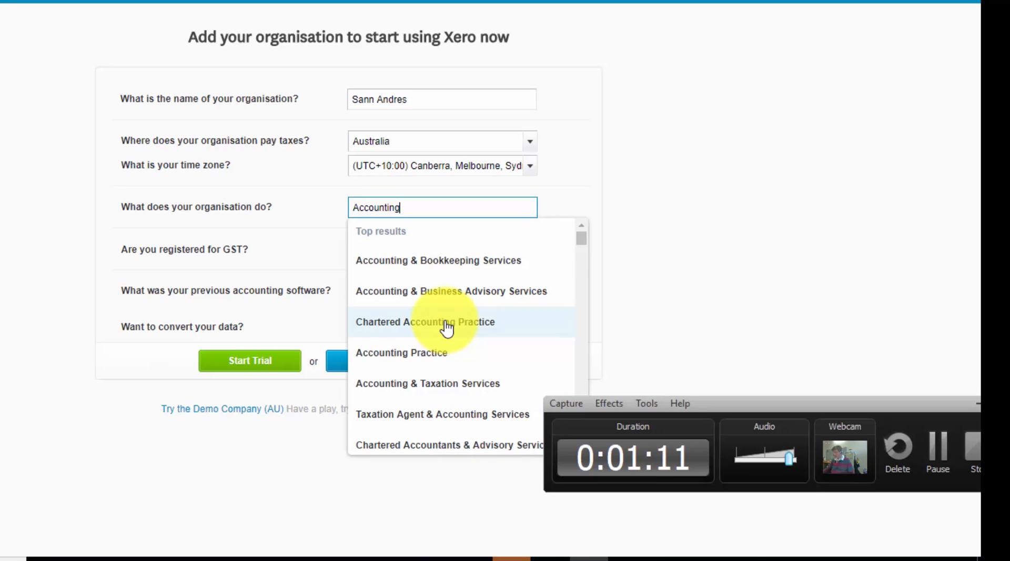
scroll(488, 345, "down", 3)
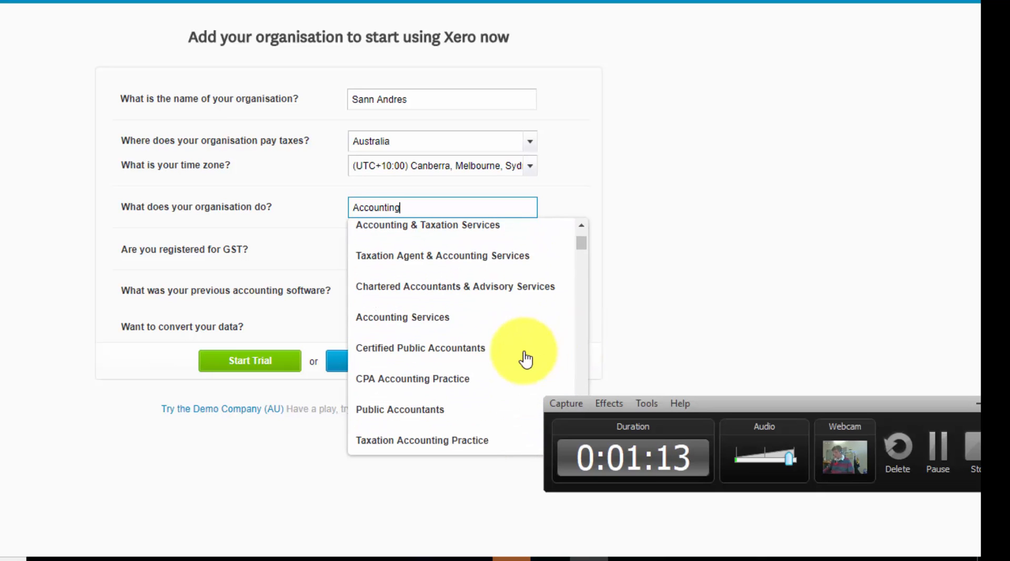
scroll(461, 356, "up", 3)
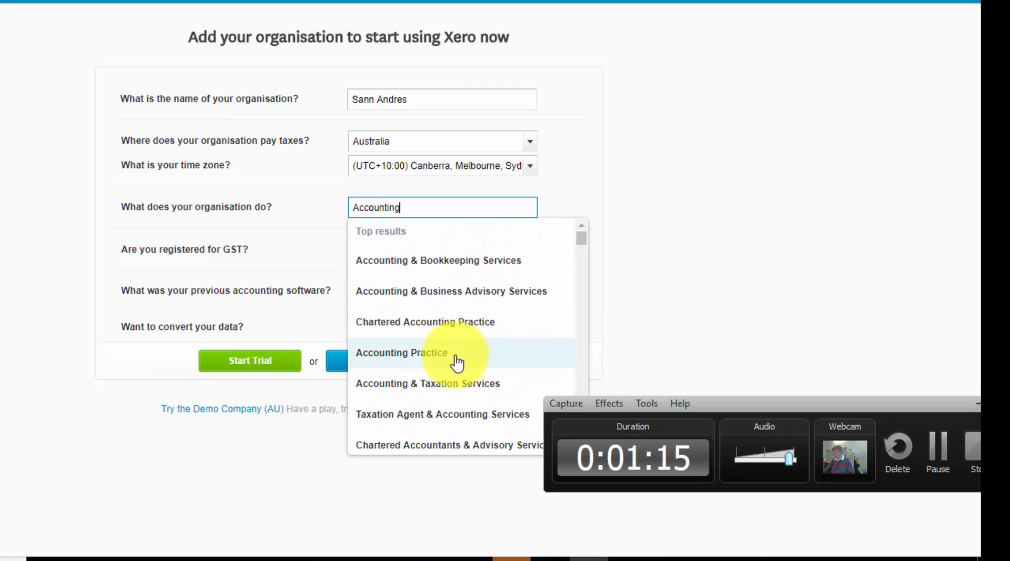
scroll(456, 363, "down", 3)
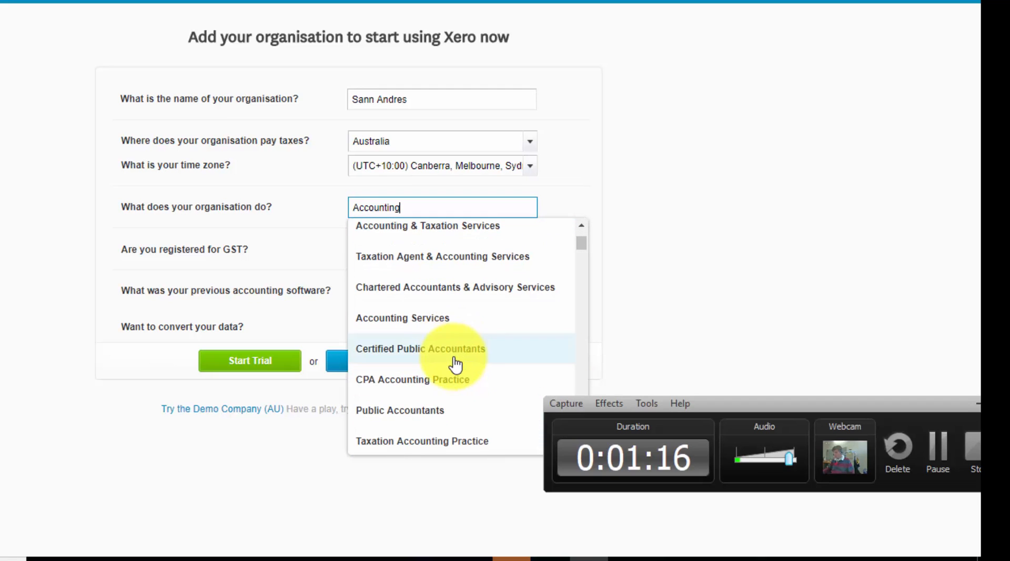
left_click(440, 413)
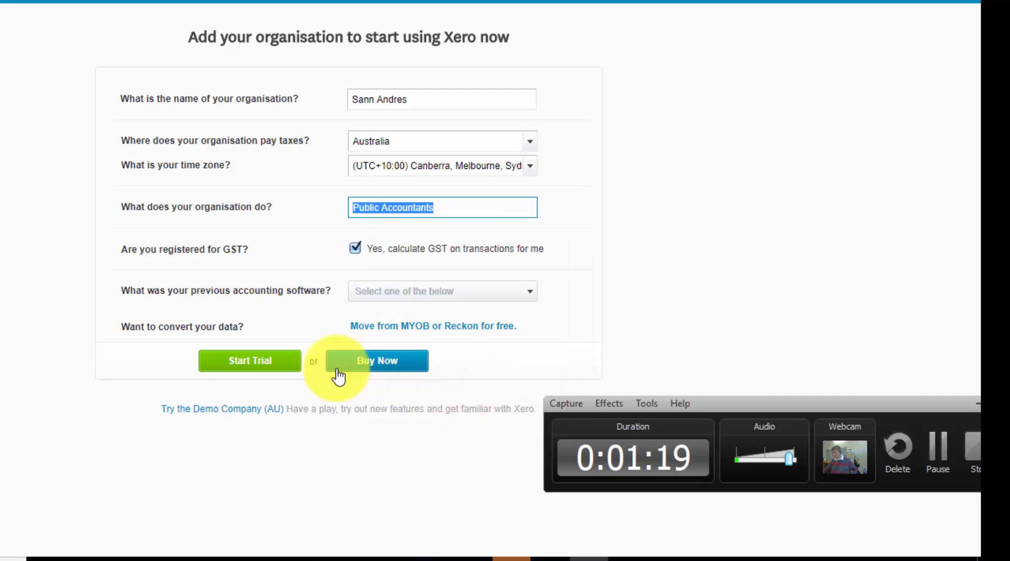
left_click(265, 368)
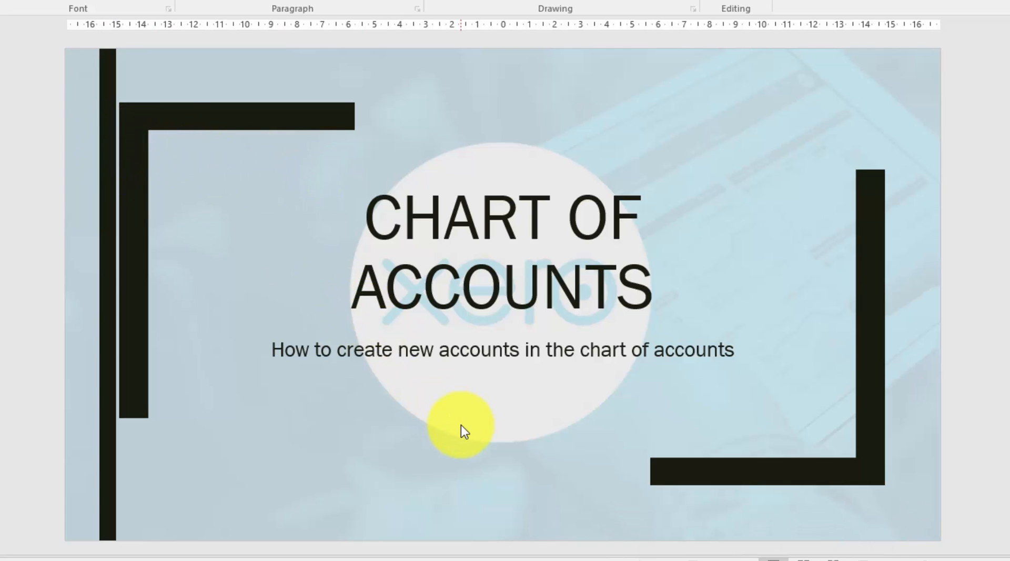
Switch to Xero in the browser, open the chart of accounts and look through the default accounts
key("alt+Tab")
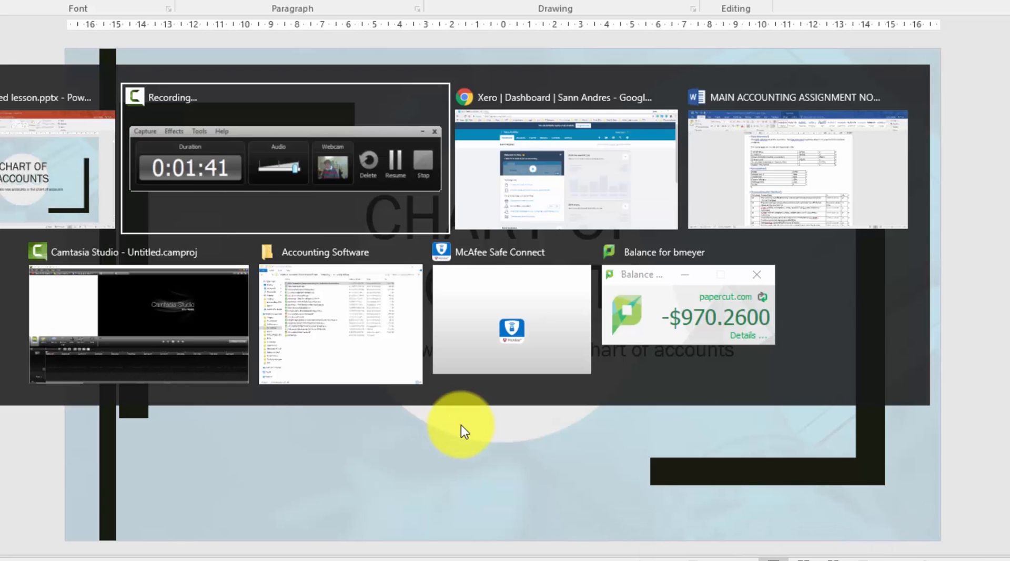
key("alt+Tab")
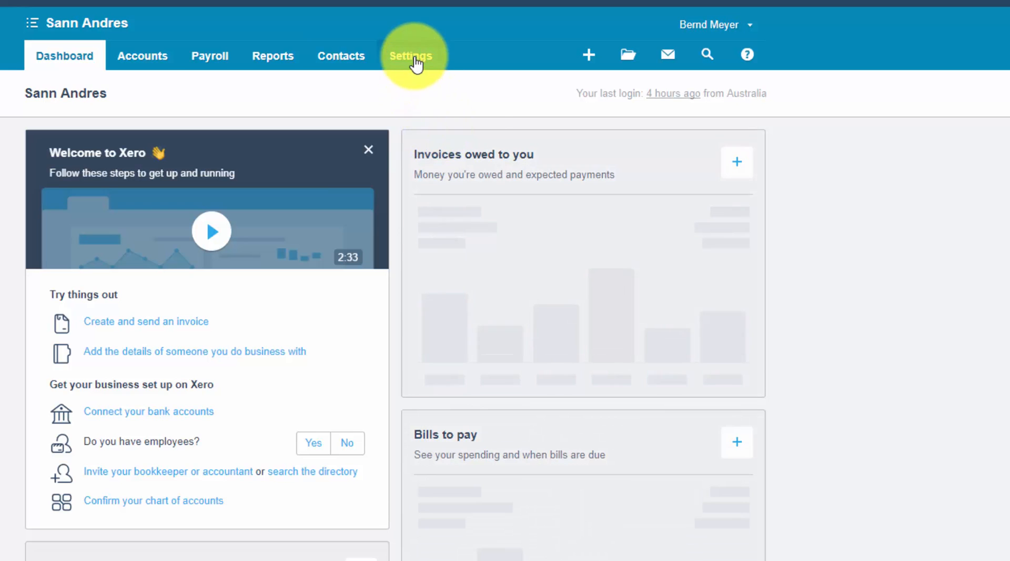
left_click(415, 59)
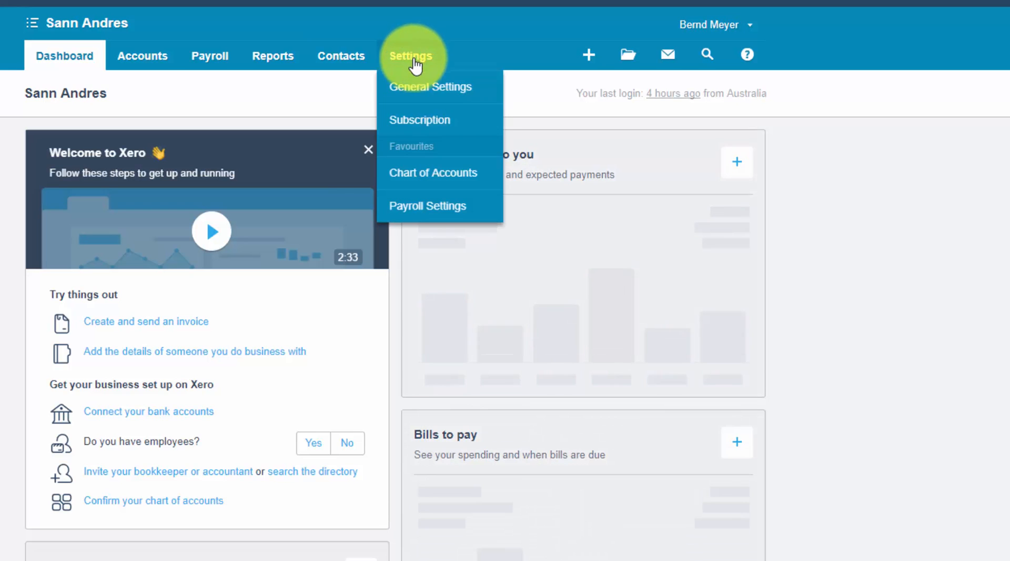
left_click(435, 179)
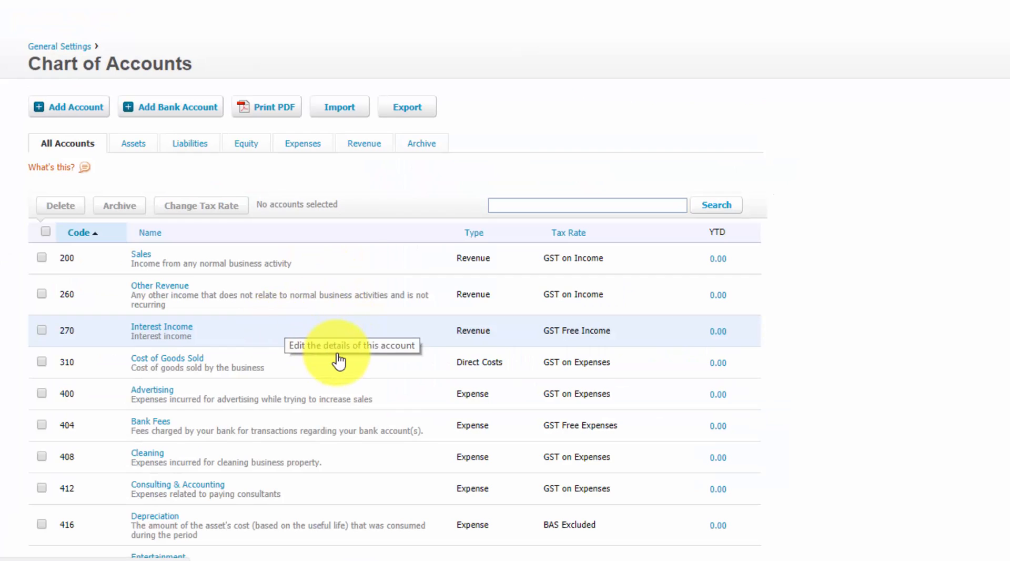
scroll(338, 361, "down", 15)
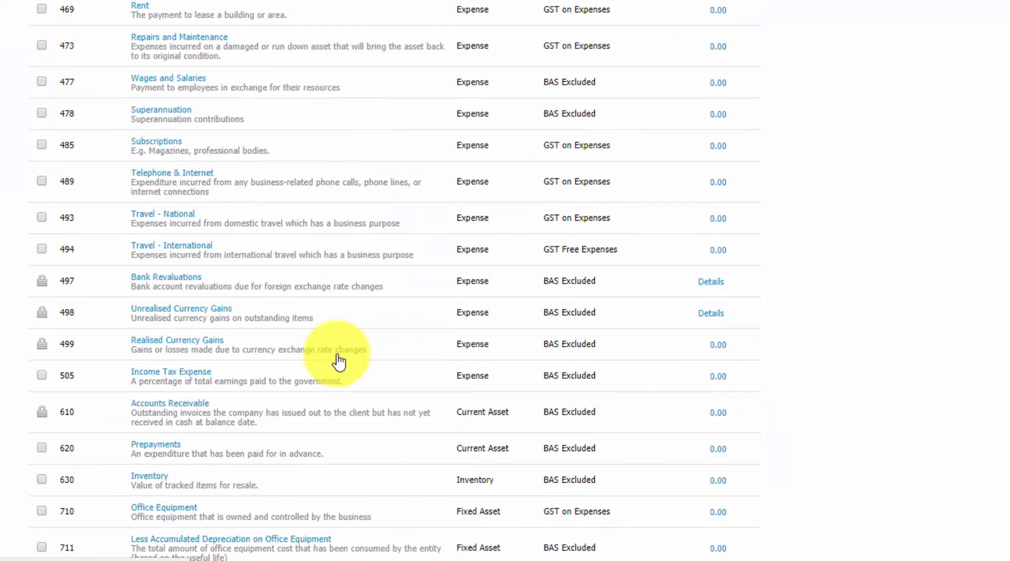
scroll(338, 360, "up", 15)
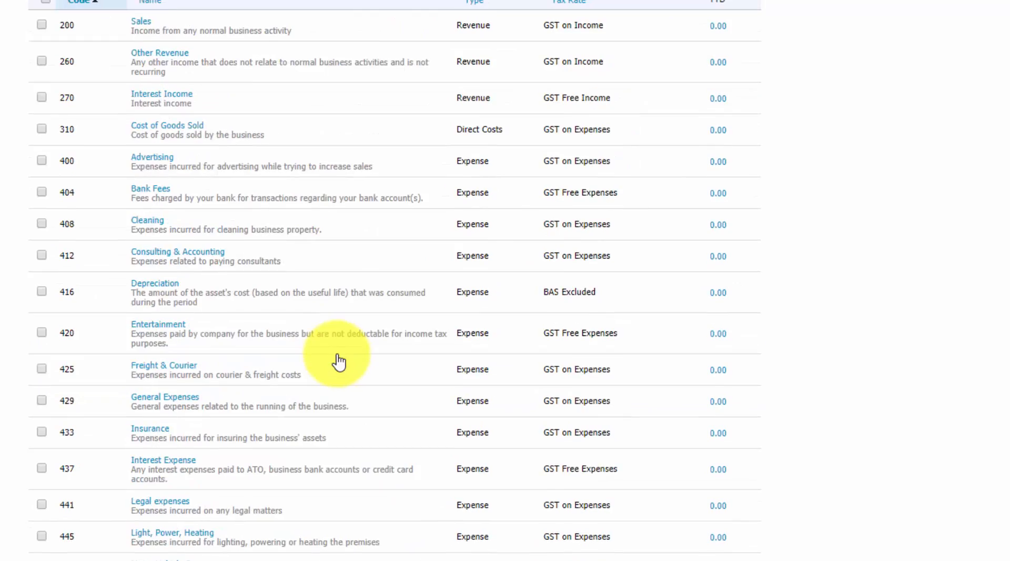
scroll(337, 361, "up", 8)
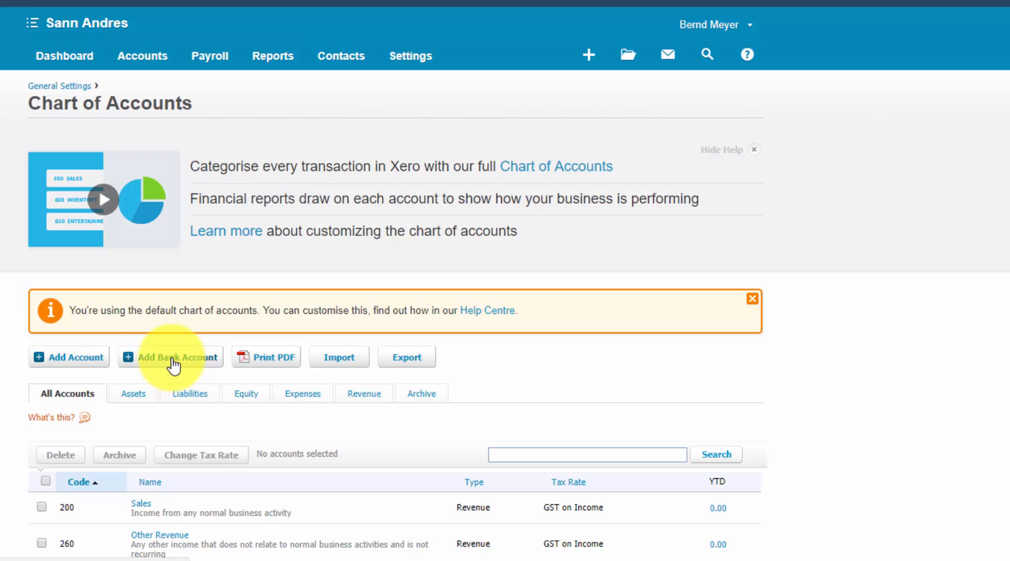
Start adding a bank account with ANZ (AU) and name it Cash at Bank
left_click(175, 362)
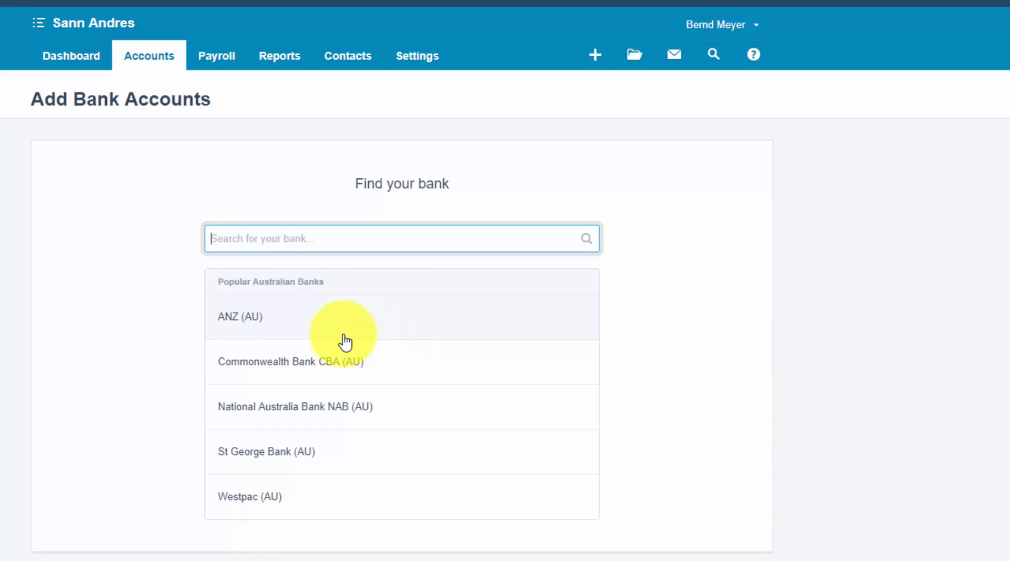
left_click(231, 323)
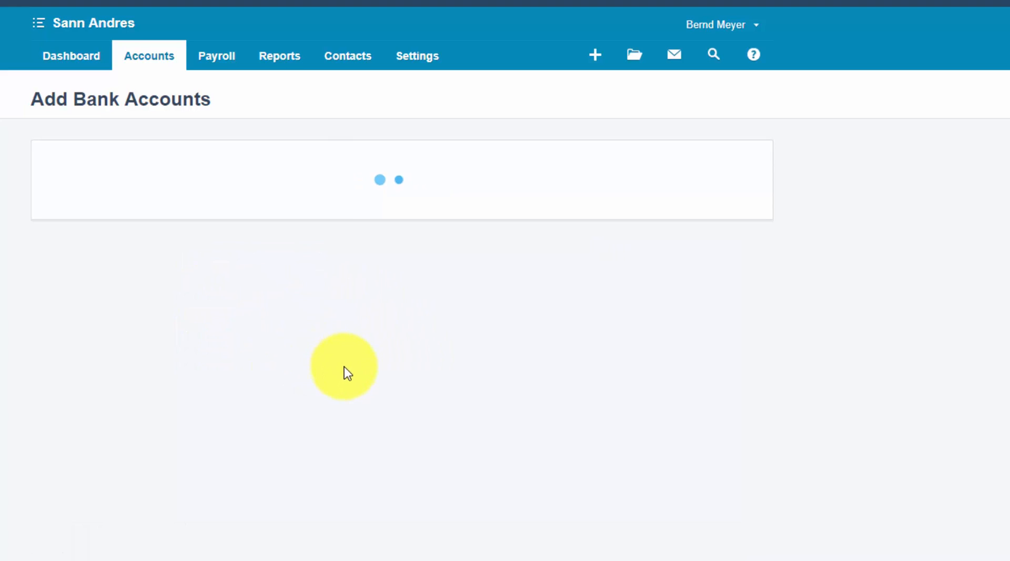
left_click(308, 241)
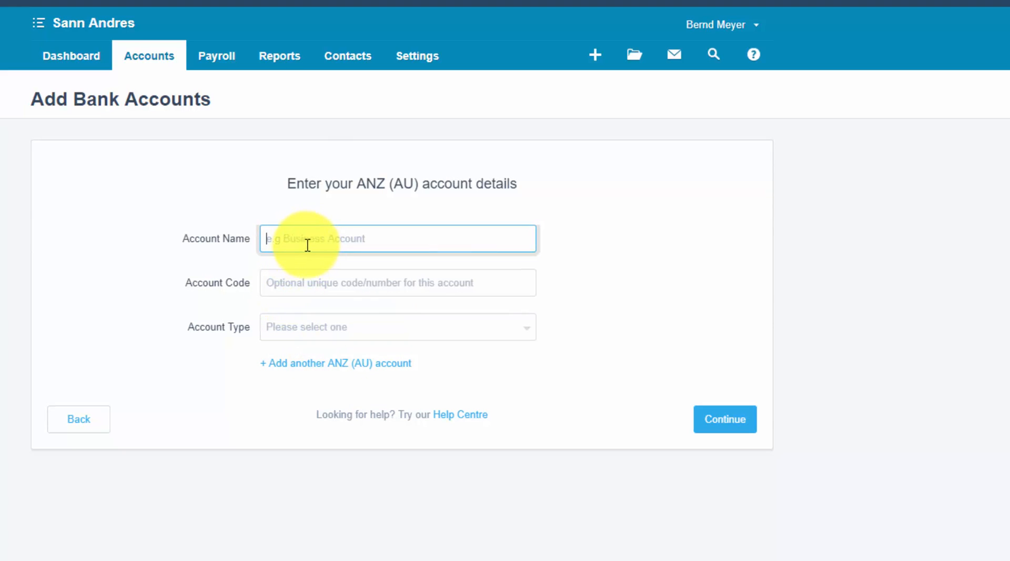
type("CAsh a")
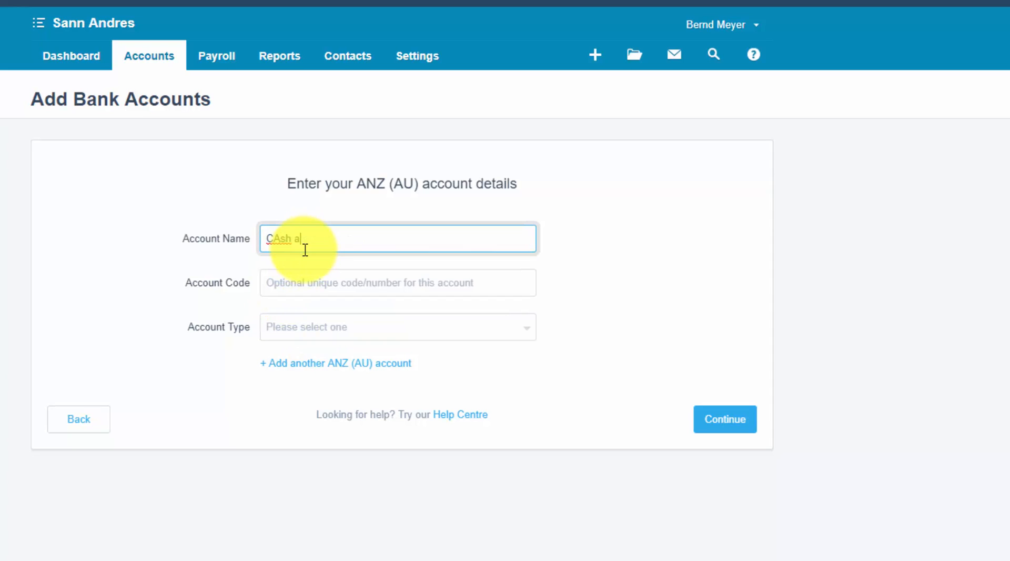
left_click(279, 238)
key("BackSpace")
type("a")
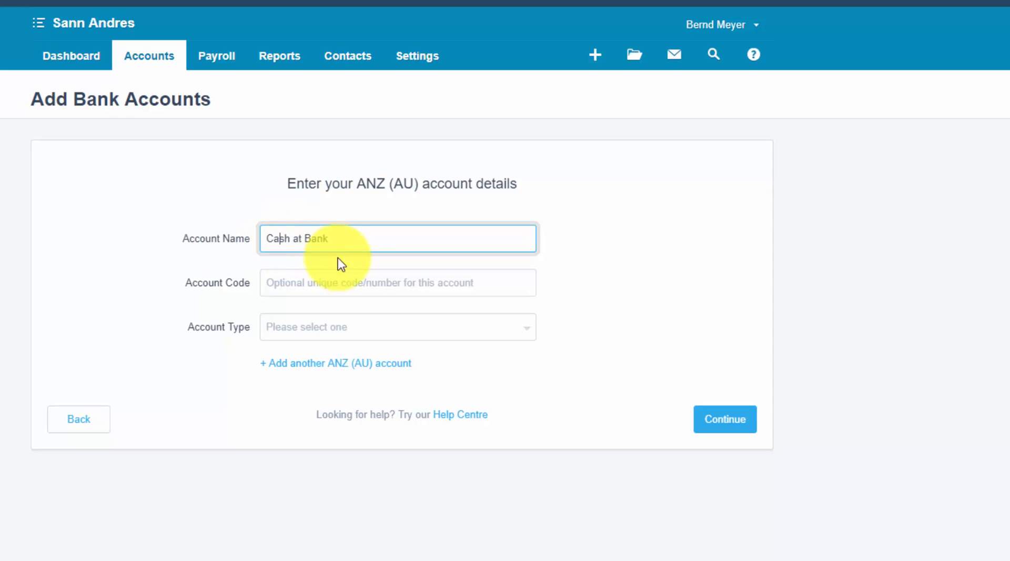
Set the account type to Everyday (day-to-day) and enter the BSB and bank account number
left_click(360, 335)
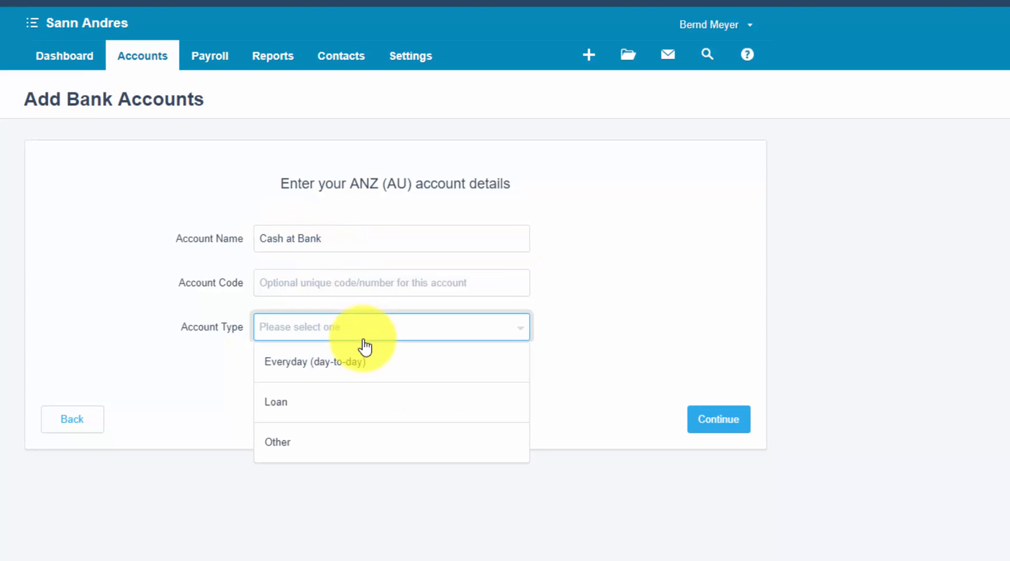
left_click(331, 363)
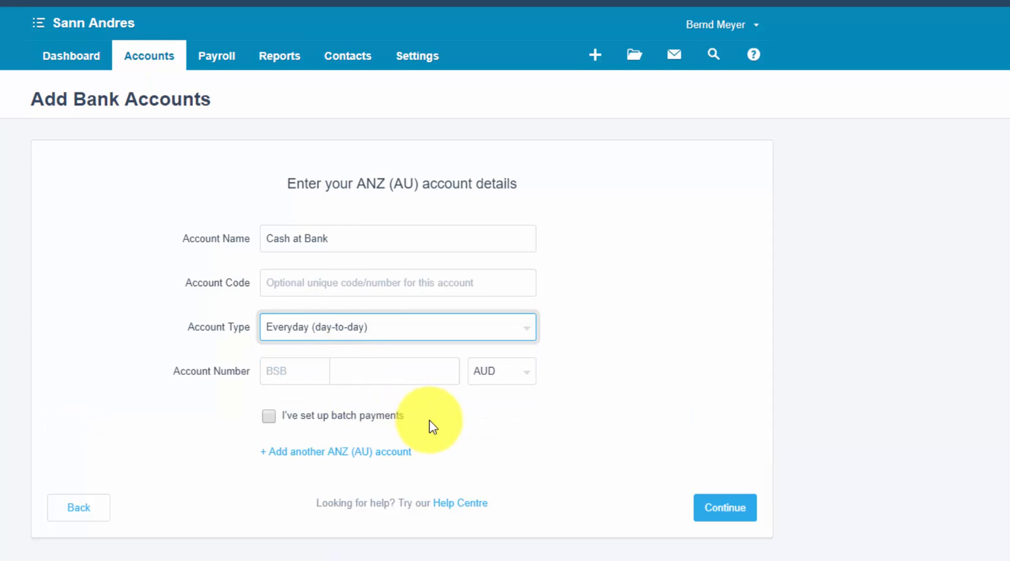
left_click(279, 372)
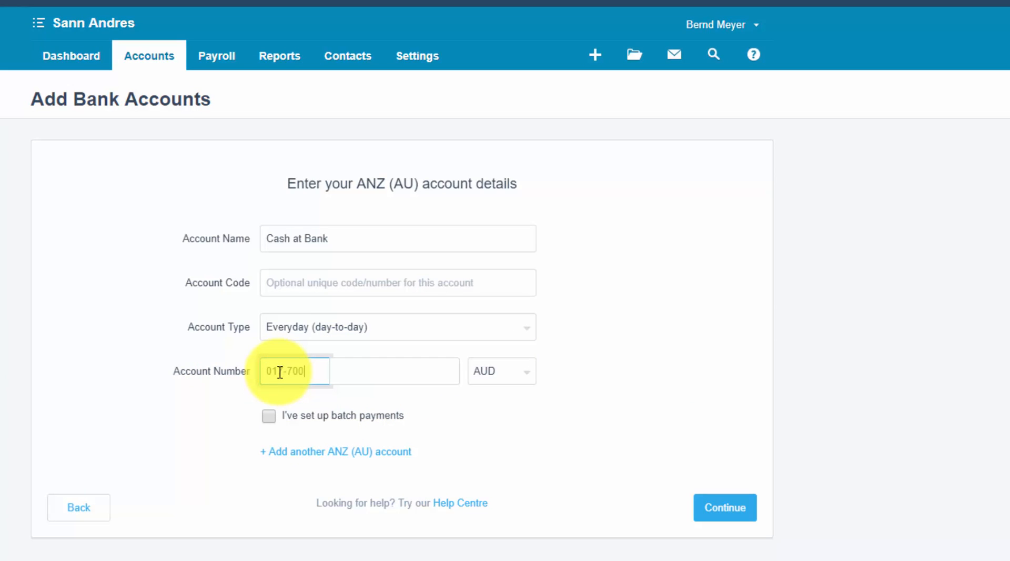
key("Tab")
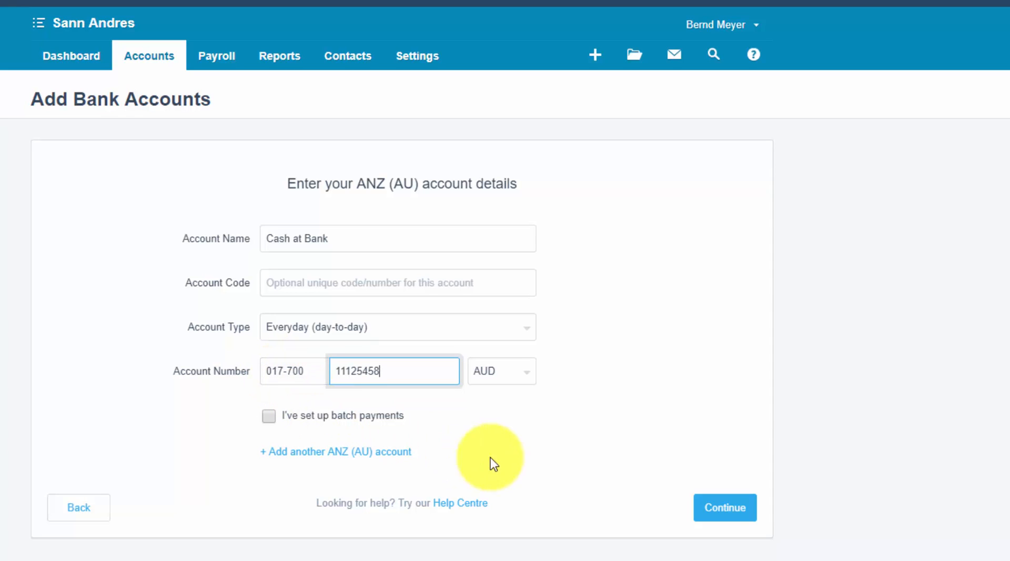
Save the bank account, skip the transaction import form and check the account in the chart of accounts
left_click(724, 507)
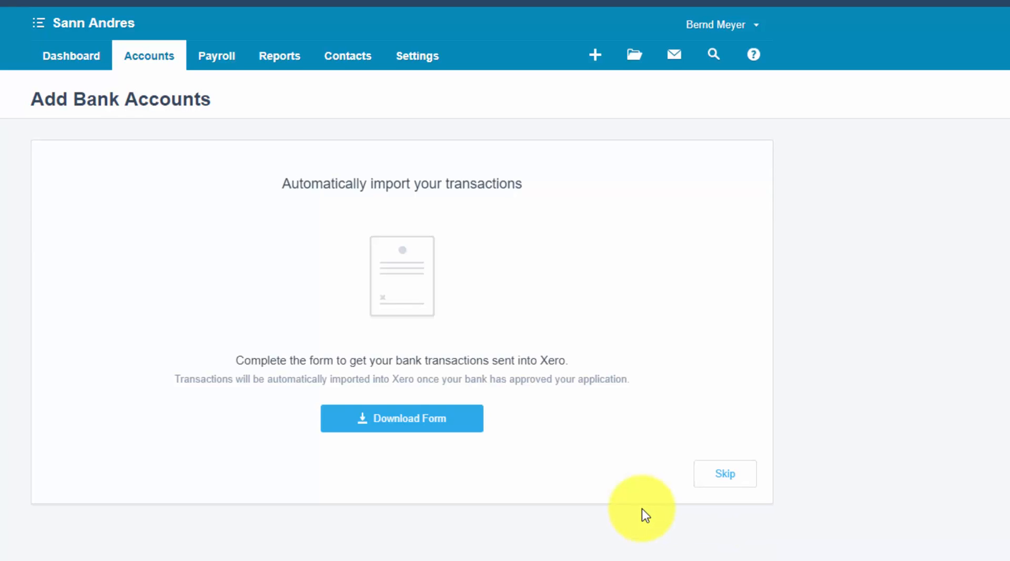
left_click(733, 483)
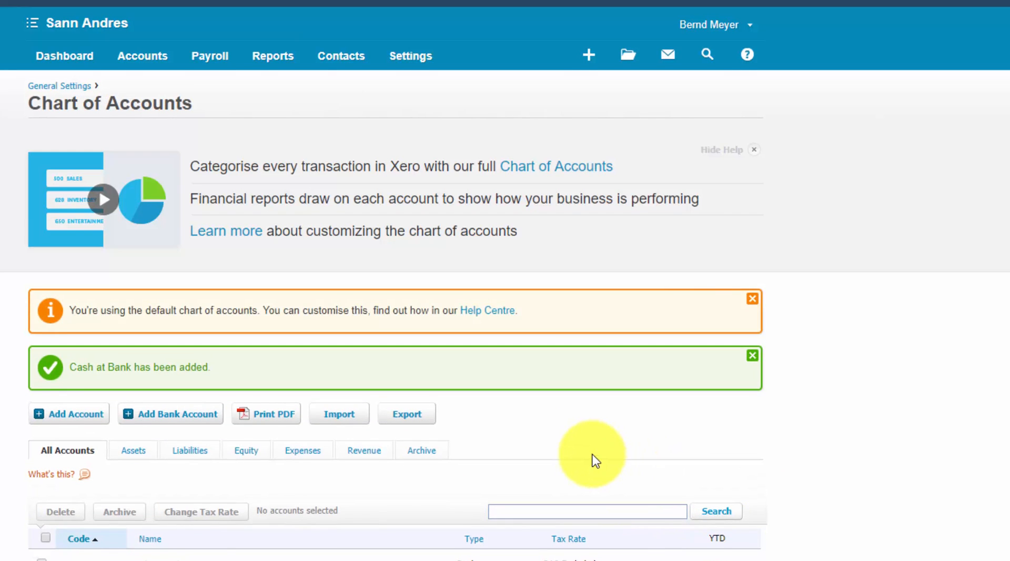
scroll(592, 455, "down", 1)
scroll(594, 461, "down", 15)
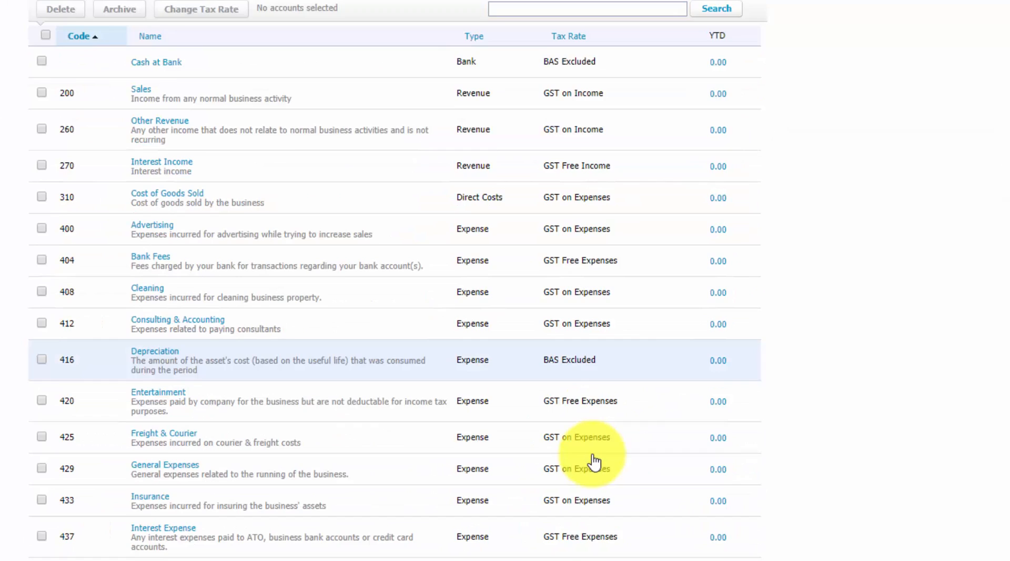
scroll(594, 461, "up", 15)
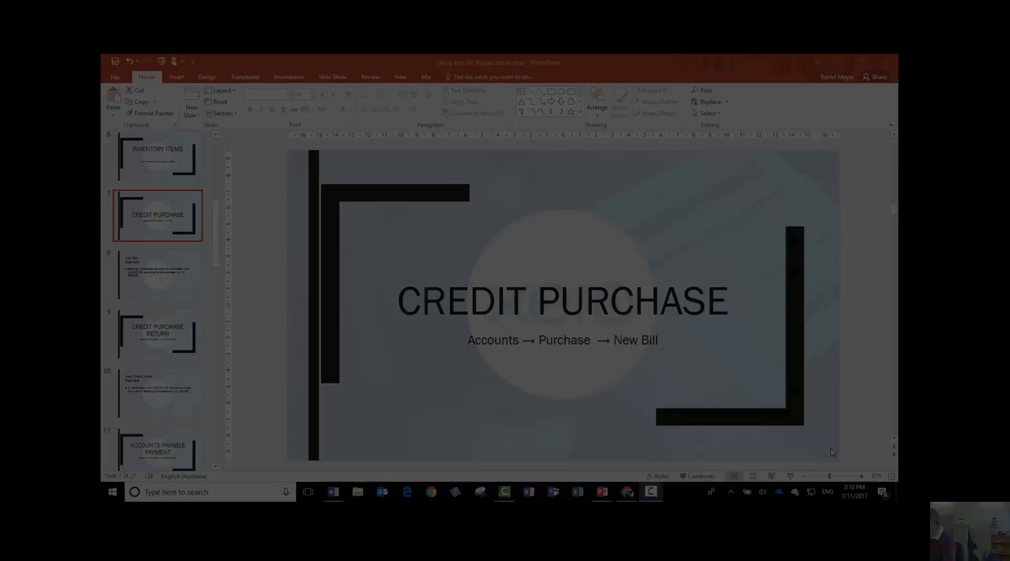
Go through the PowerPoint slides to the New Bill Example and read the purchase details
scroll(465, 356, "up", 1)
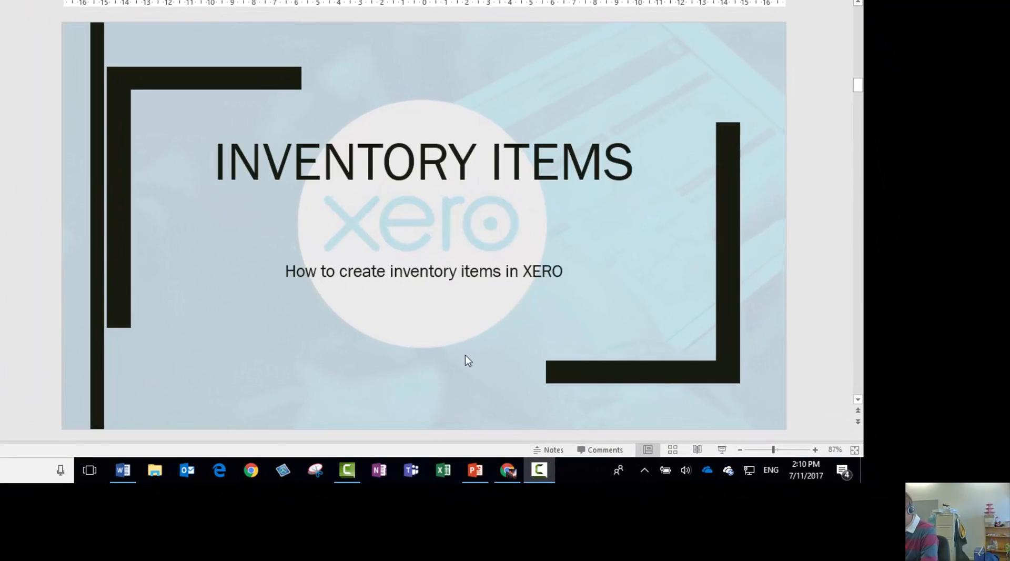
left_click(1, 211)
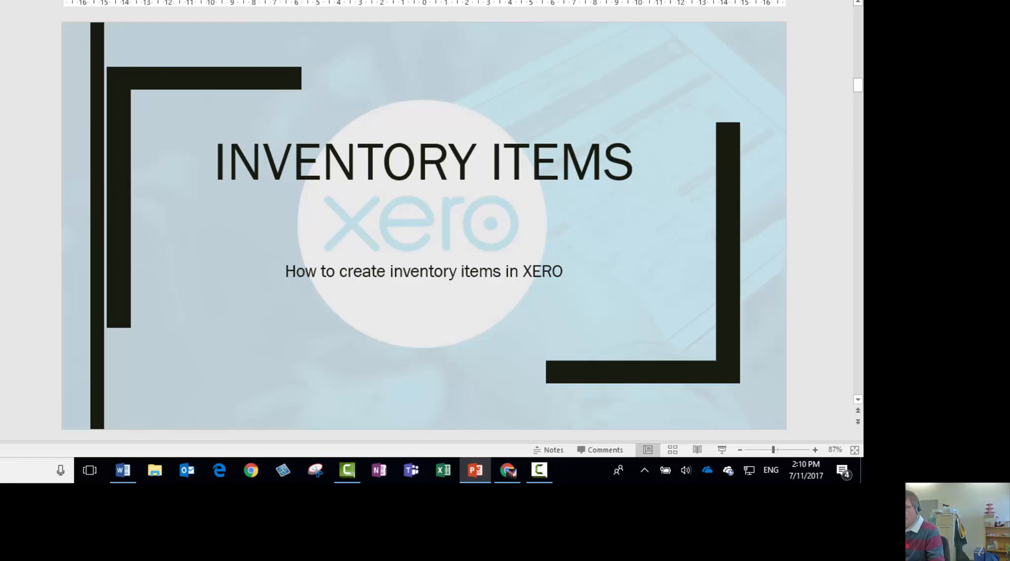
key("Down")
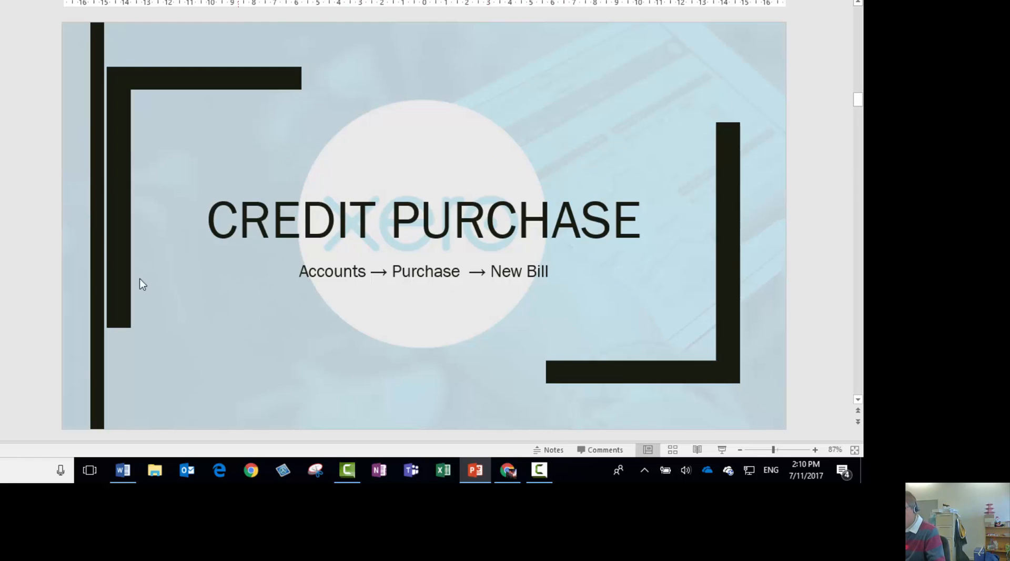
key("Down")
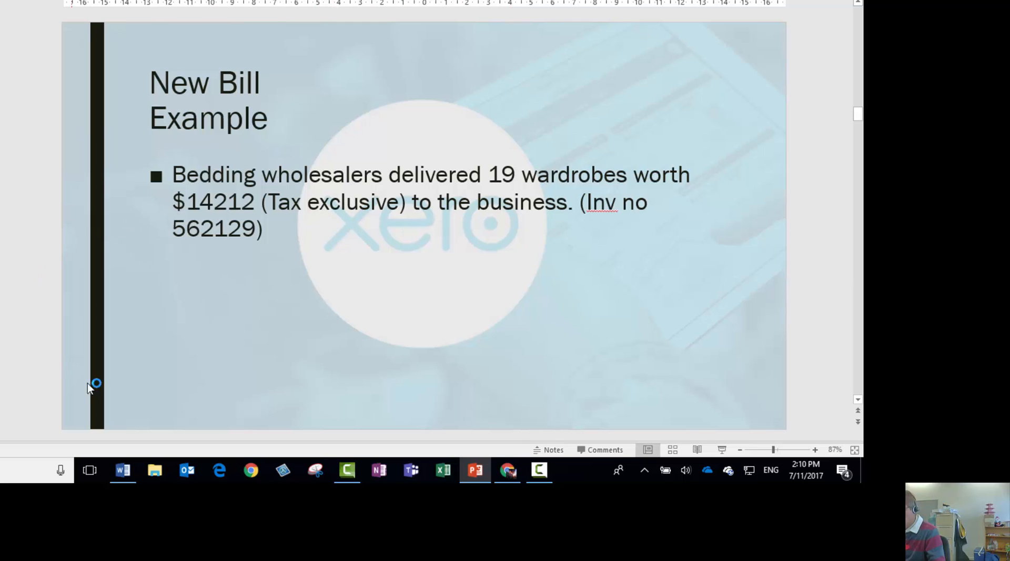
Switch to Xero in Chrome and start a new bill from Purchases
left_click(507, 470)
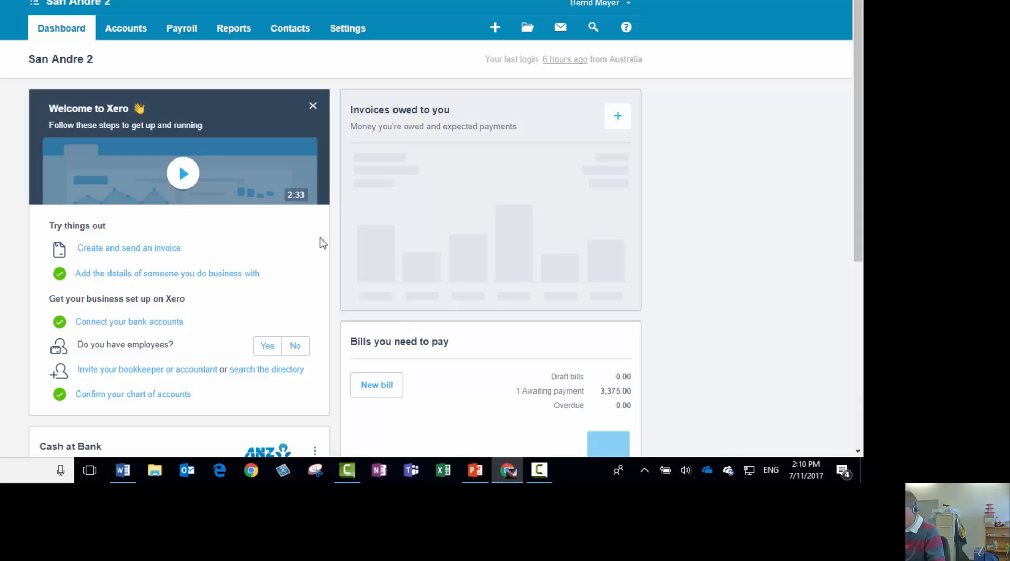
left_click(126, 31)
left_click(126, 111)
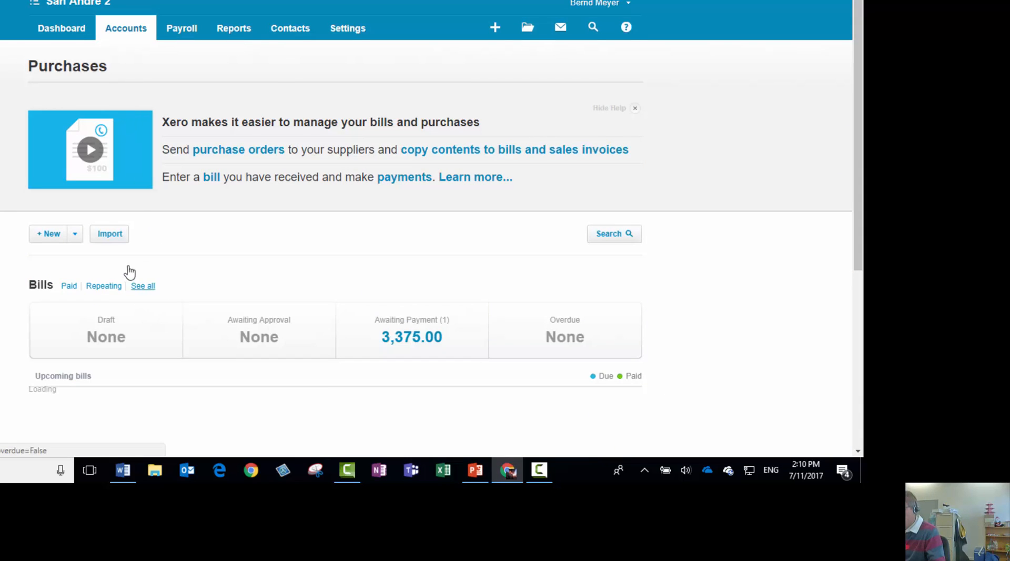
left_click(76, 236)
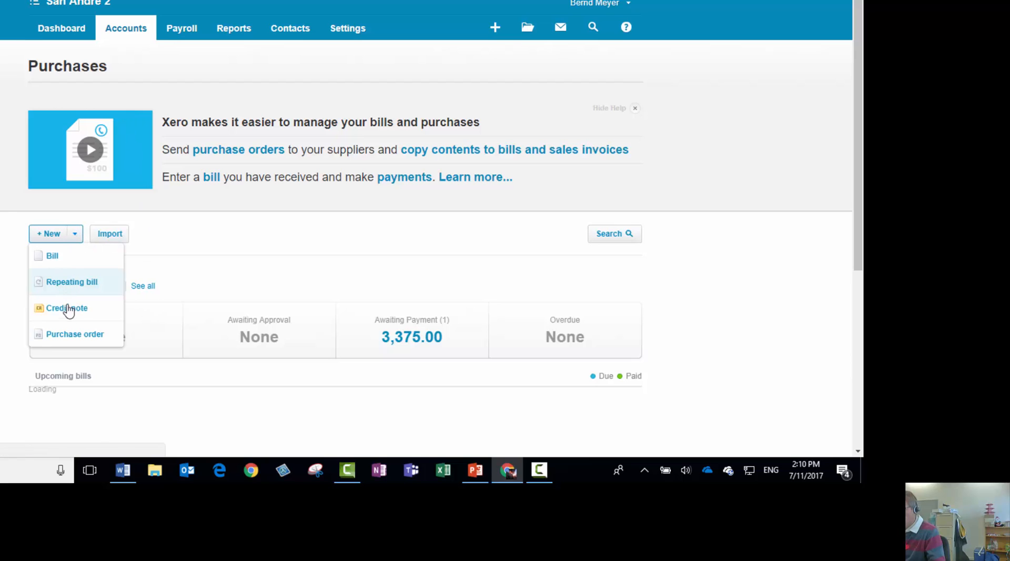
left_click(52, 257)
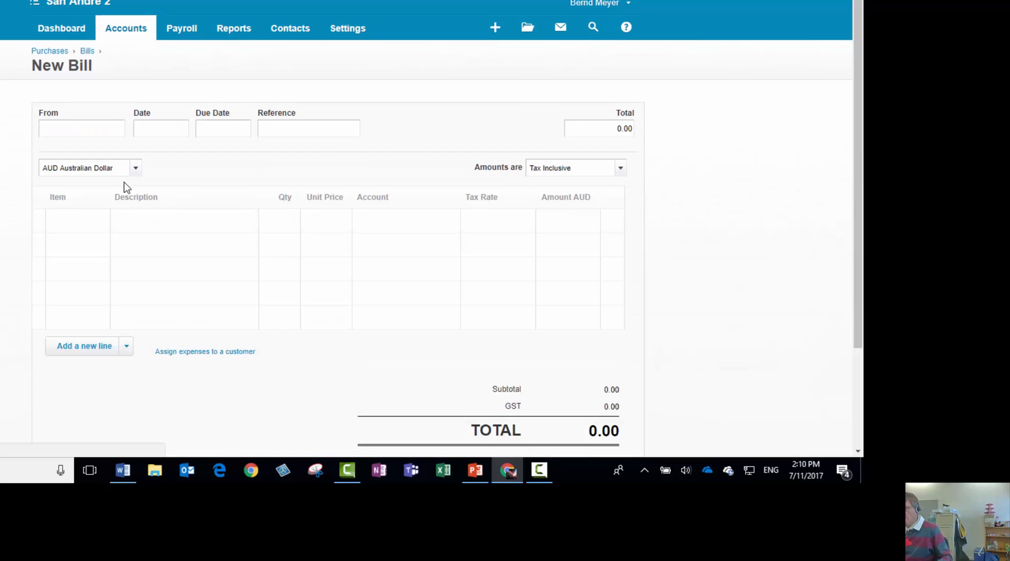
Choose Bedding Wholesalers as the bill's supplier and set the due date to 30 Nov 2017
left_click(103, 135)
type("B")
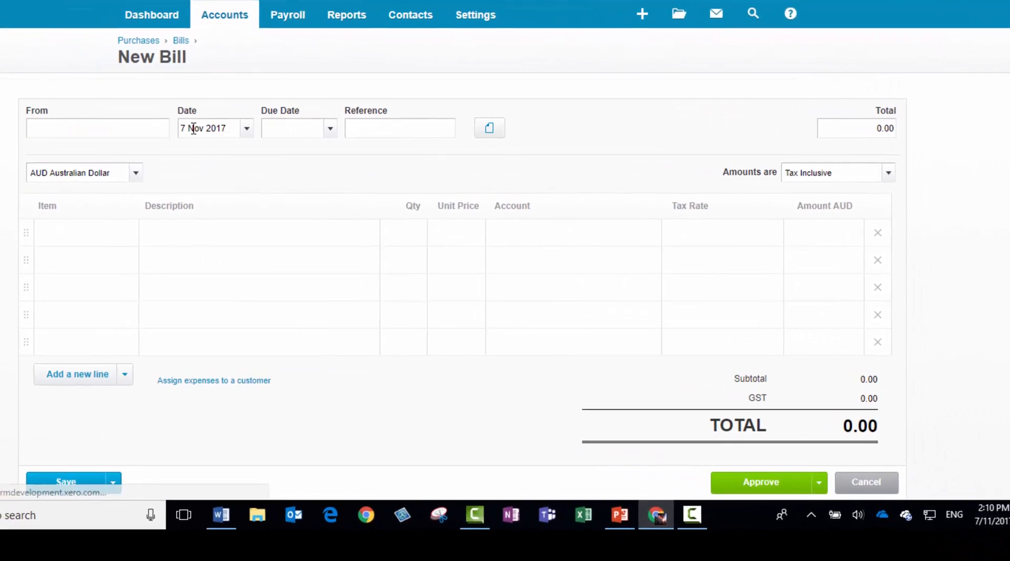
type("edd")
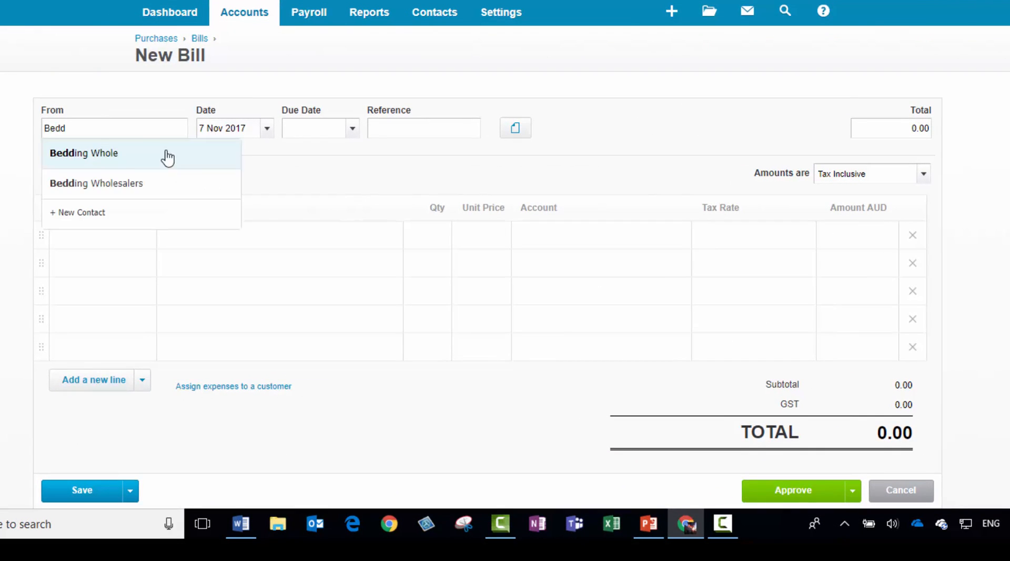
left_click(117, 185)
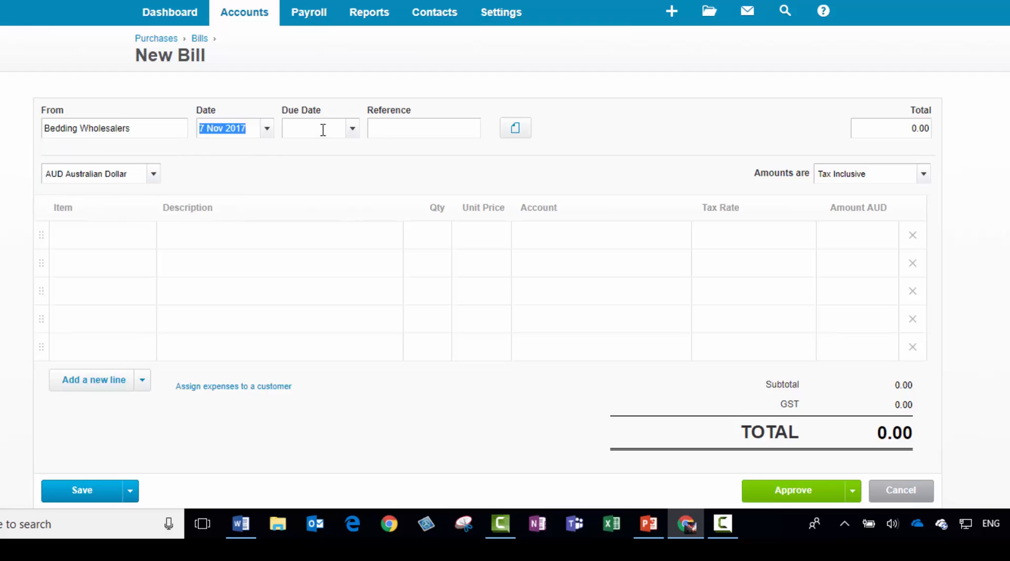
left_click(353, 131)
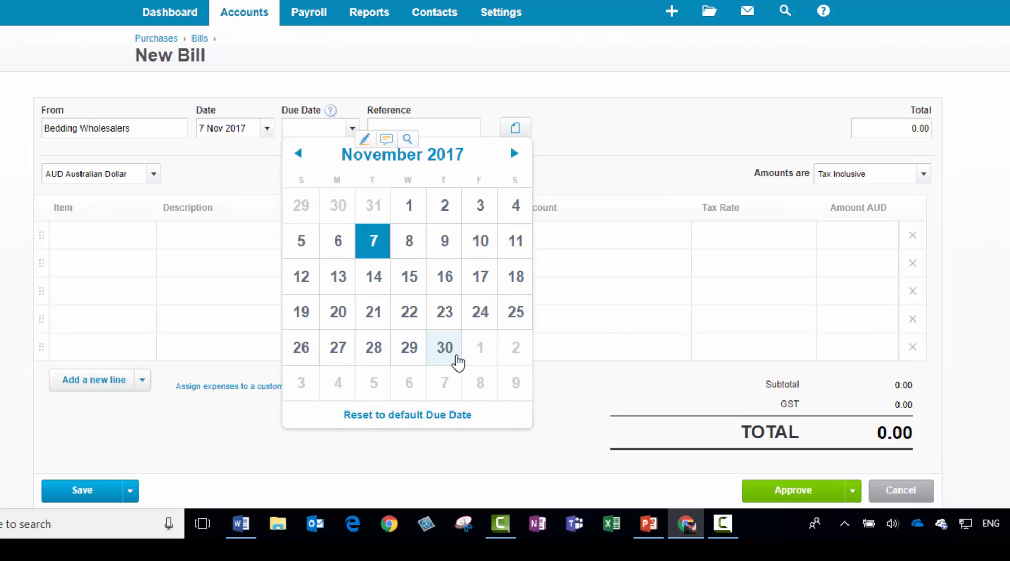
left_click(450, 354)
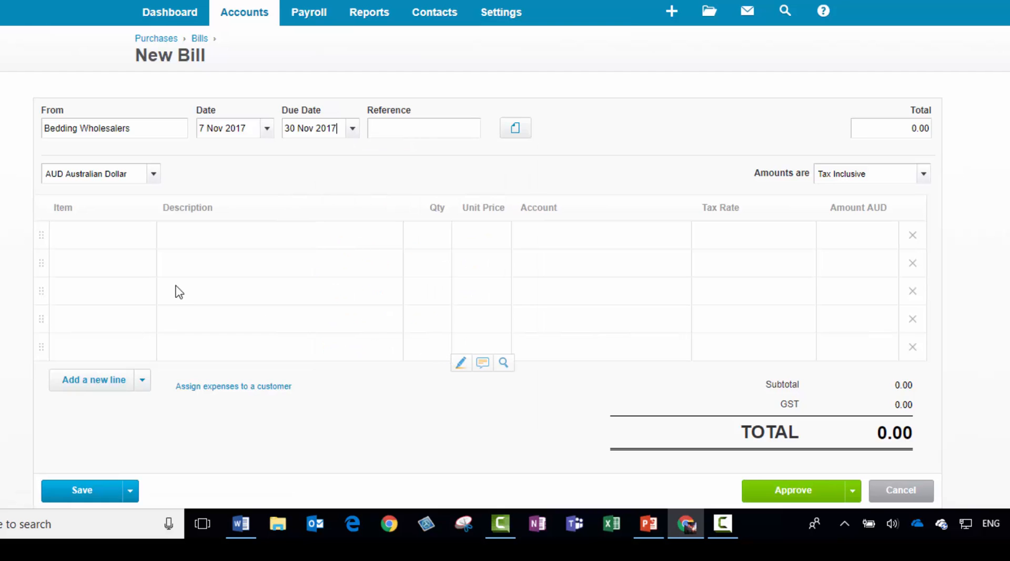
Add the item Ward: Wardrobes to the bill's first line with a quantity of 19
left_click(128, 244)
left_click(144, 238)
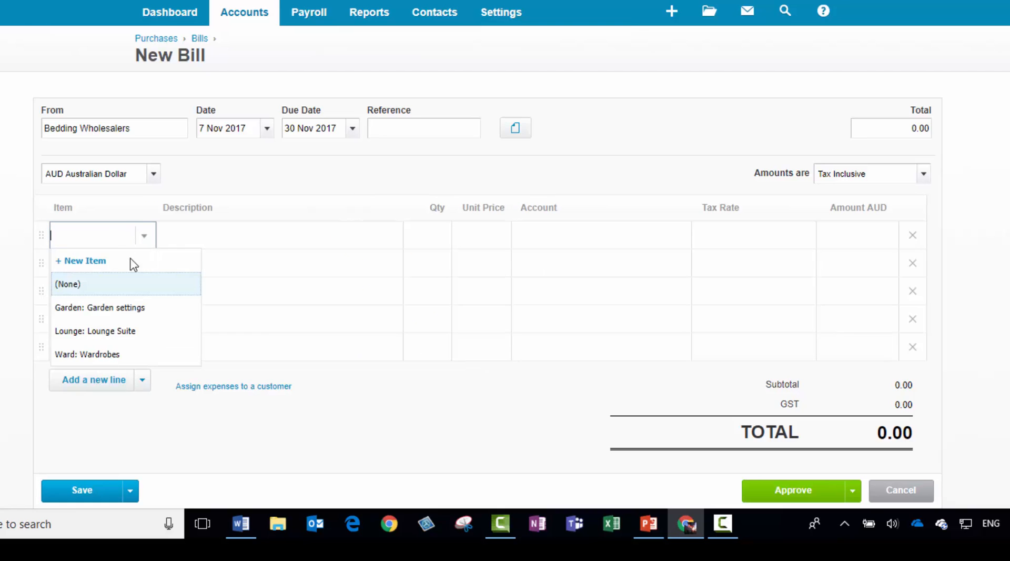
left_click(124, 350)
left_click(427, 230)
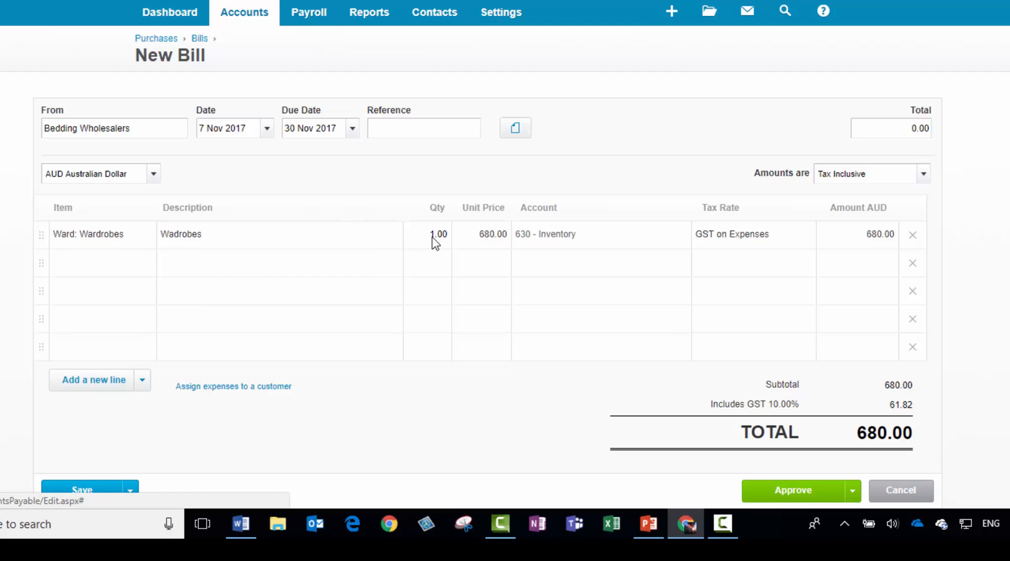
left_click(434, 242)
type("19")
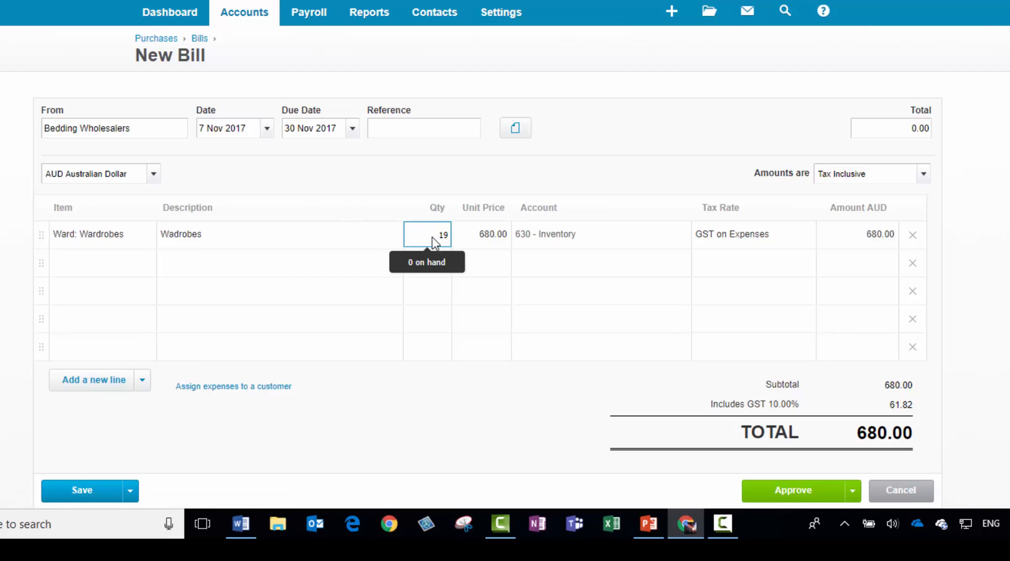
key("Tab")
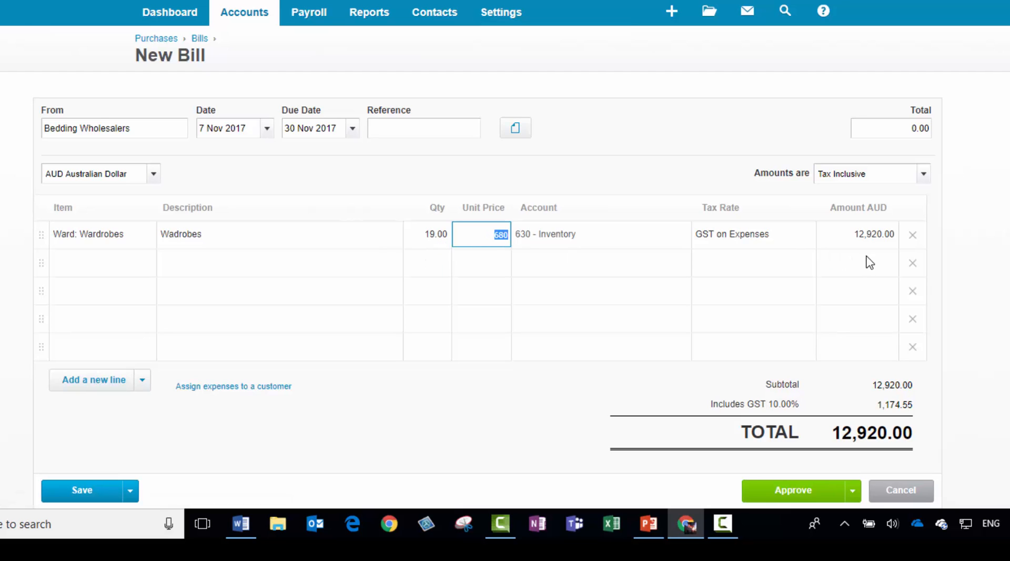
Set the bill amounts to Tax Exclusive and approve the bill
left_click(925, 178)
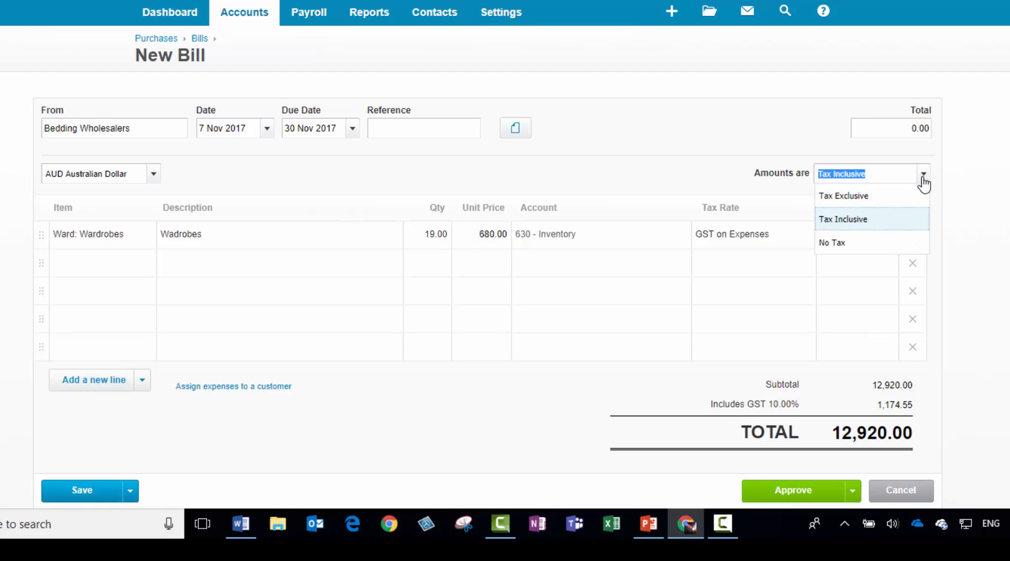
left_click(863, 197)
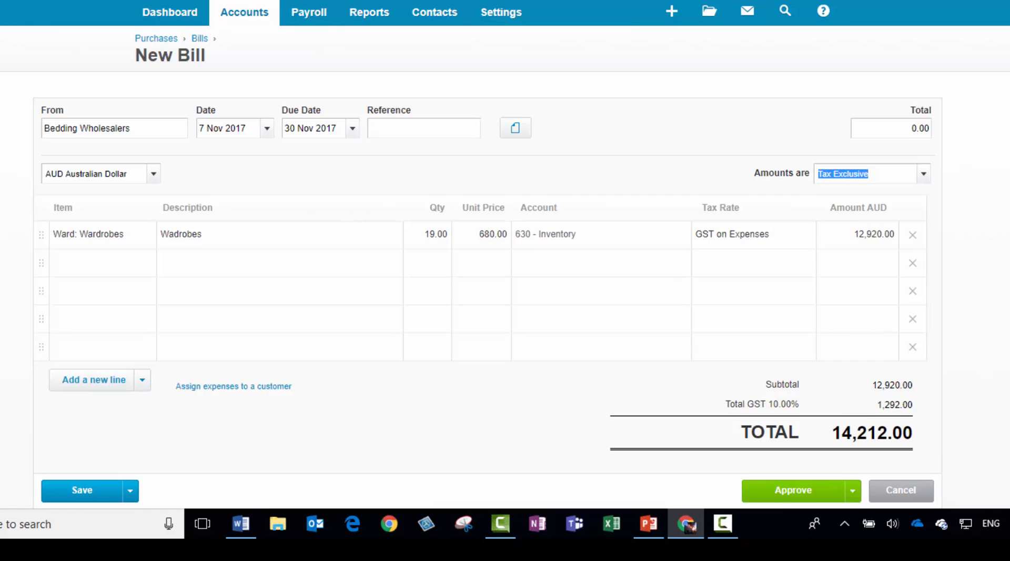
scroll(805, 388, "down", 2)
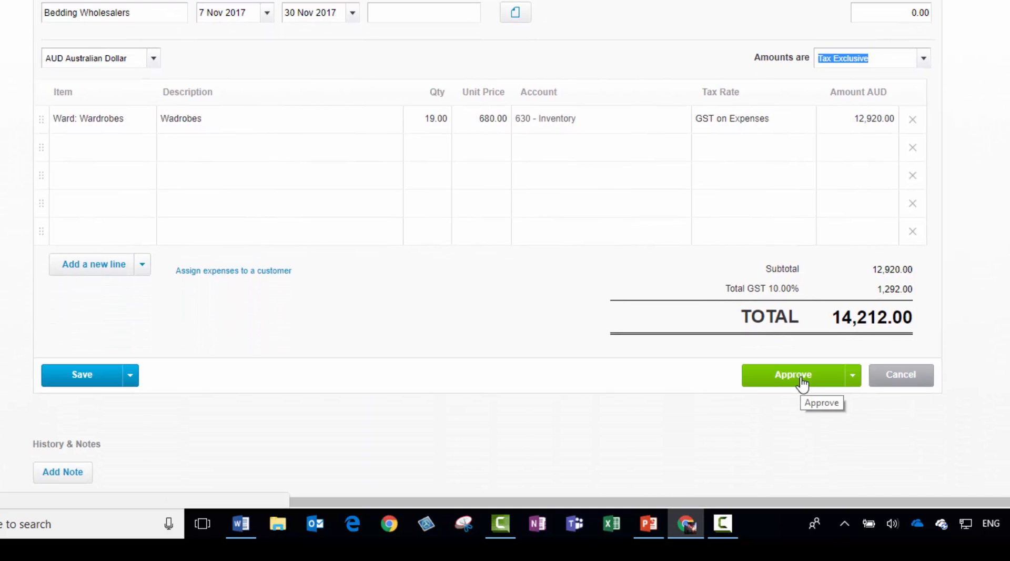
left_click(802, 385)
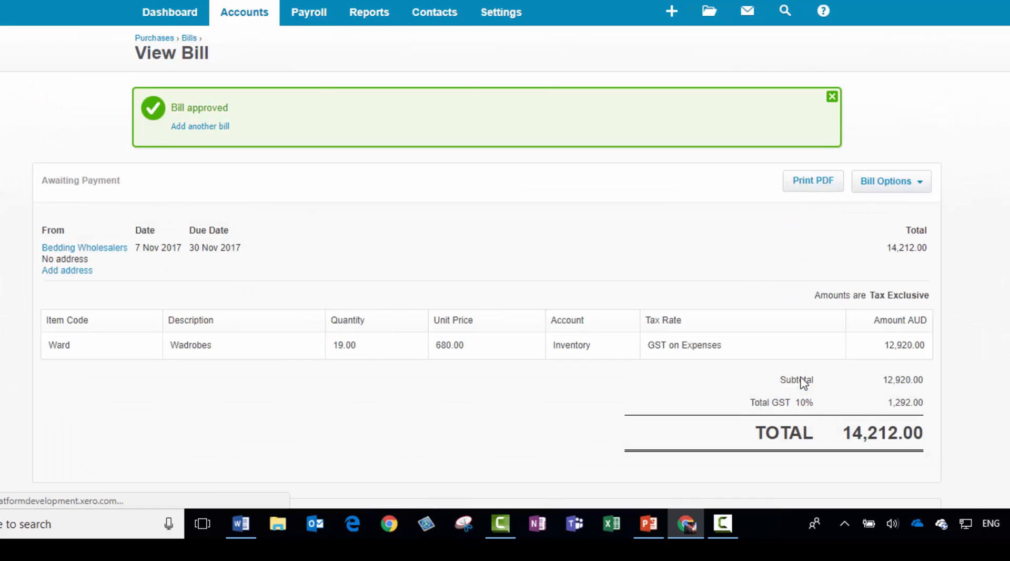
scroll(327, 95, "down", 5)
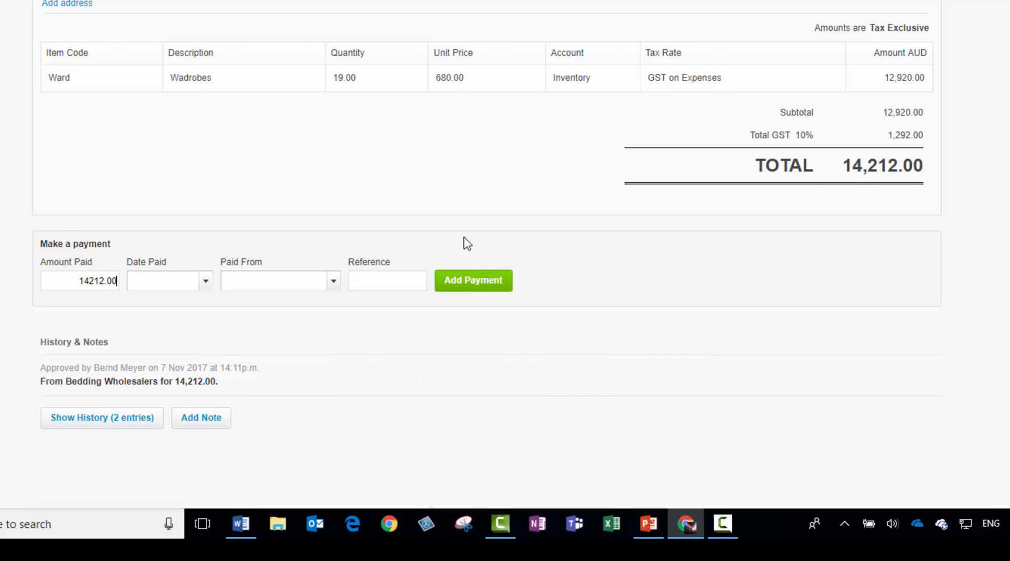
scroll(564, 218, "up", 3)
scroll(565, 218, "up", 3)
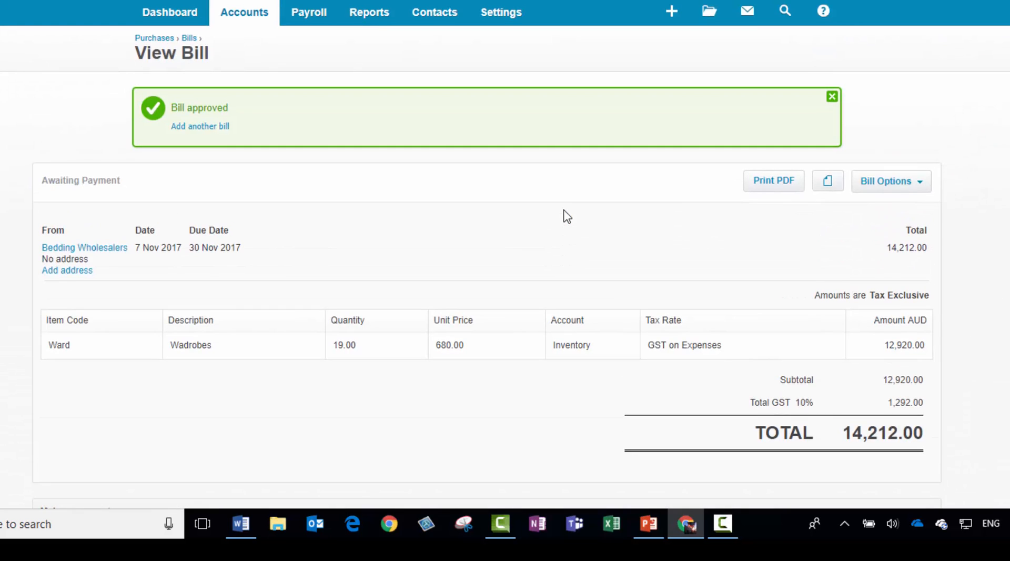
Start a new purchases credit note and choose Bedding Wholesalers as the supplier
left_click(246, 19)
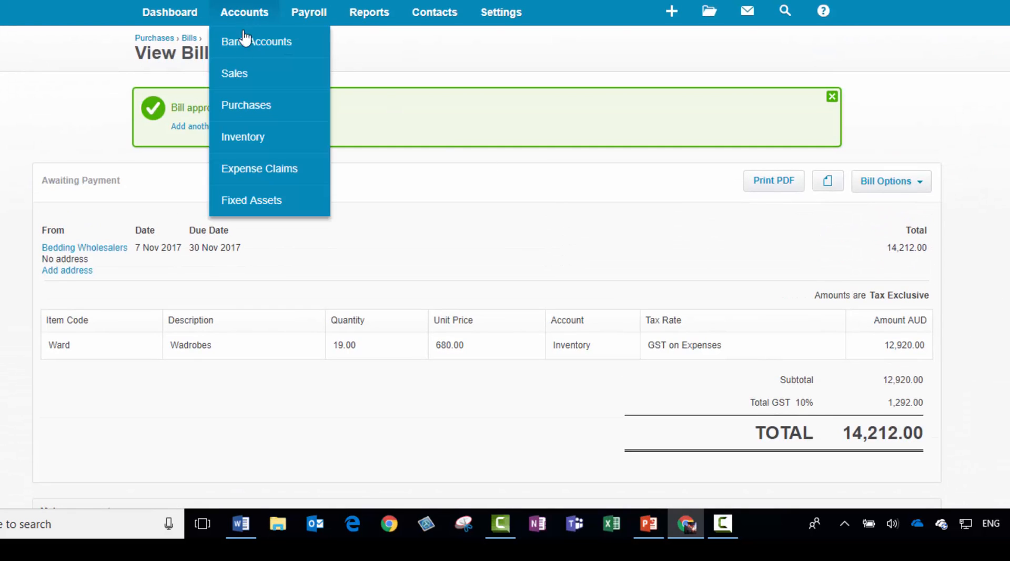
left_click(254, 108)
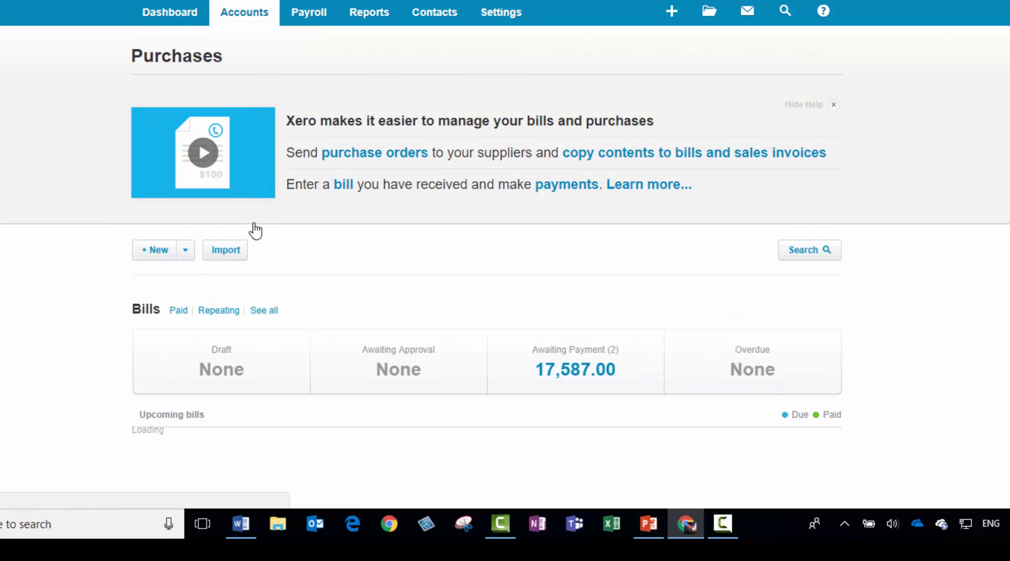
left_click(187, 255)
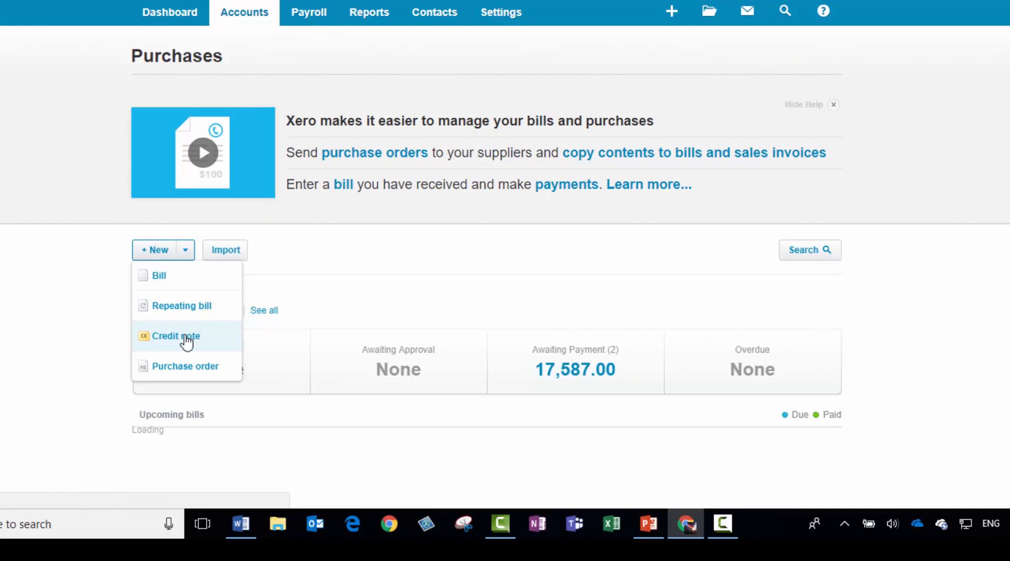
left_click(186, 339)
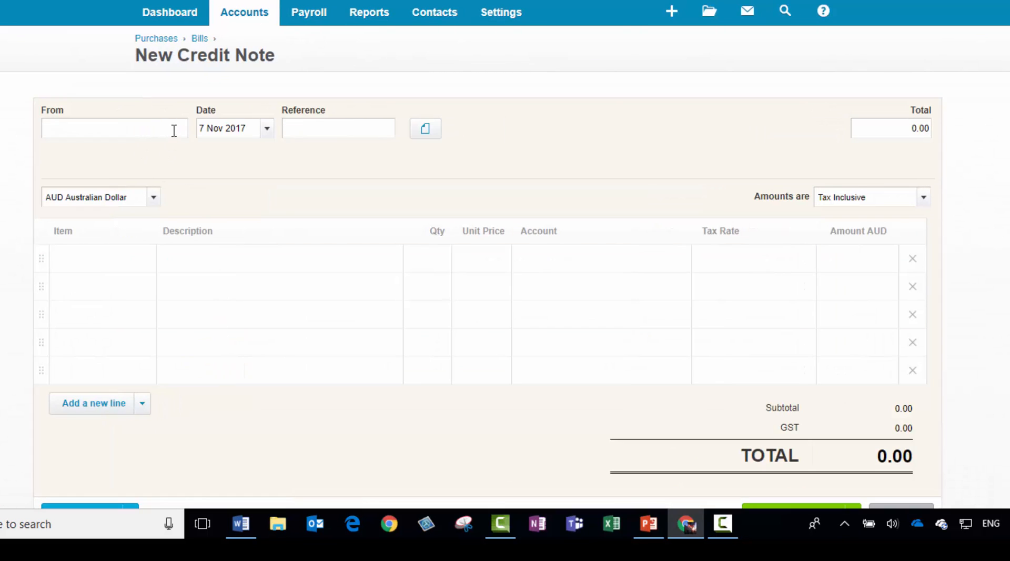
type("bedding")
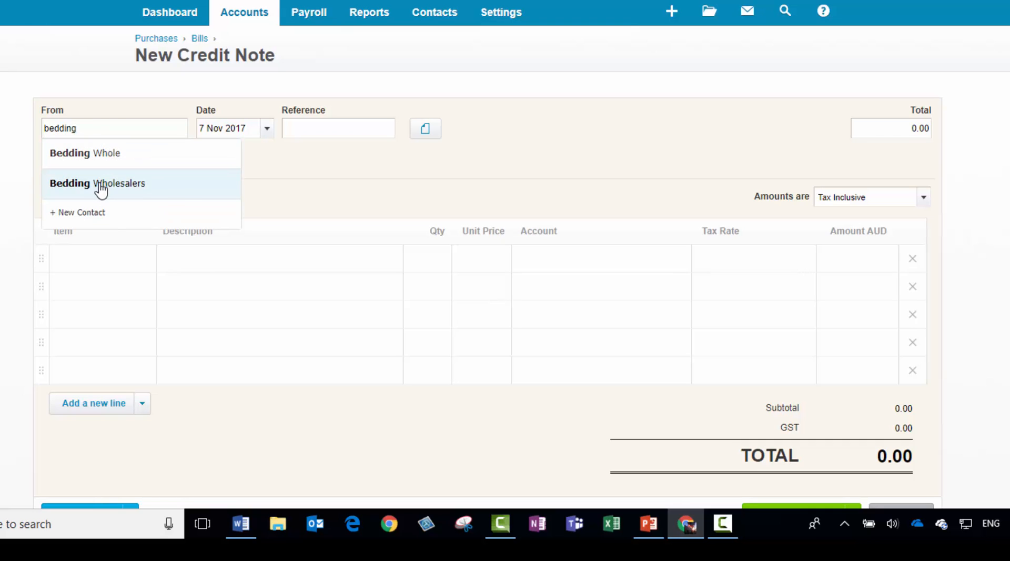
left_click(100, 186)
Add the item Ward: Wardrobes to the credit note's first line with a quantity of 5
left_click(110, 265)
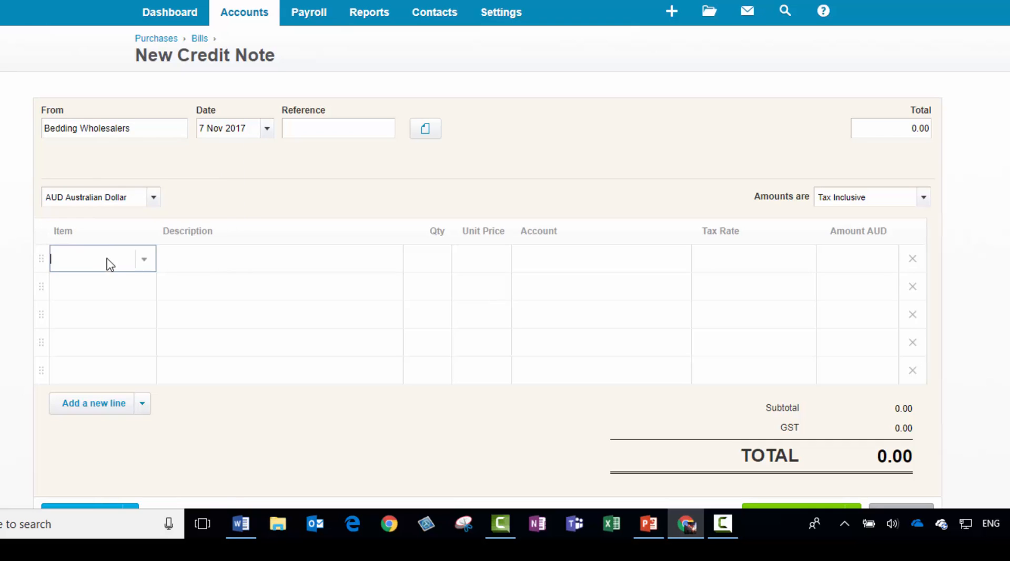
left_click(142, 262)
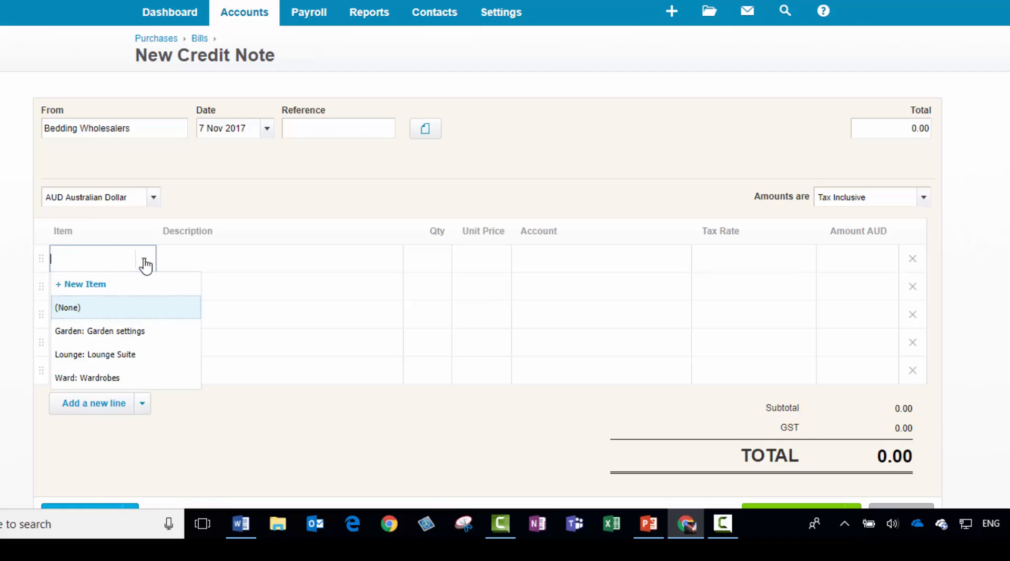
left_click(106, 379)
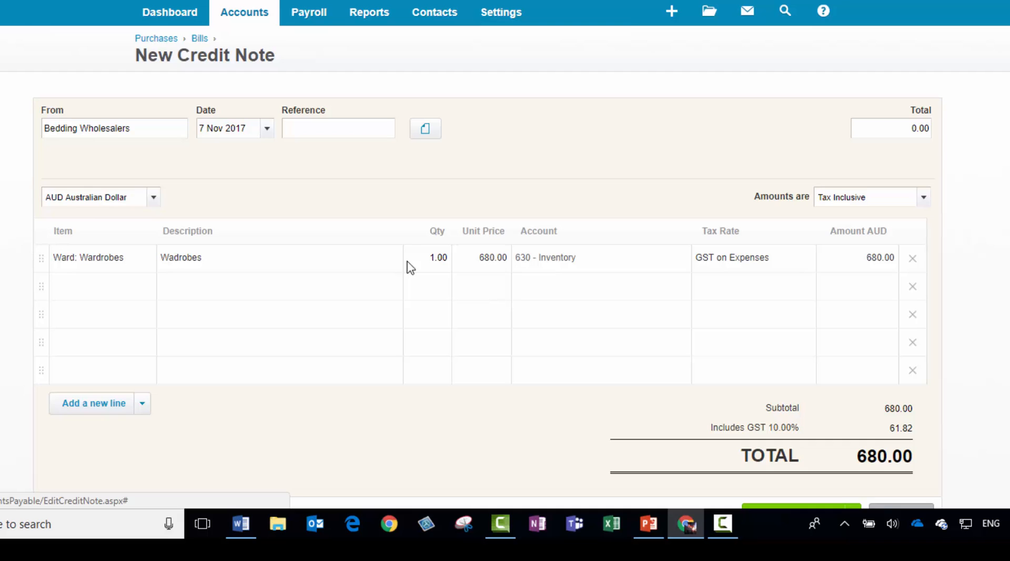
left_click(438, 266)
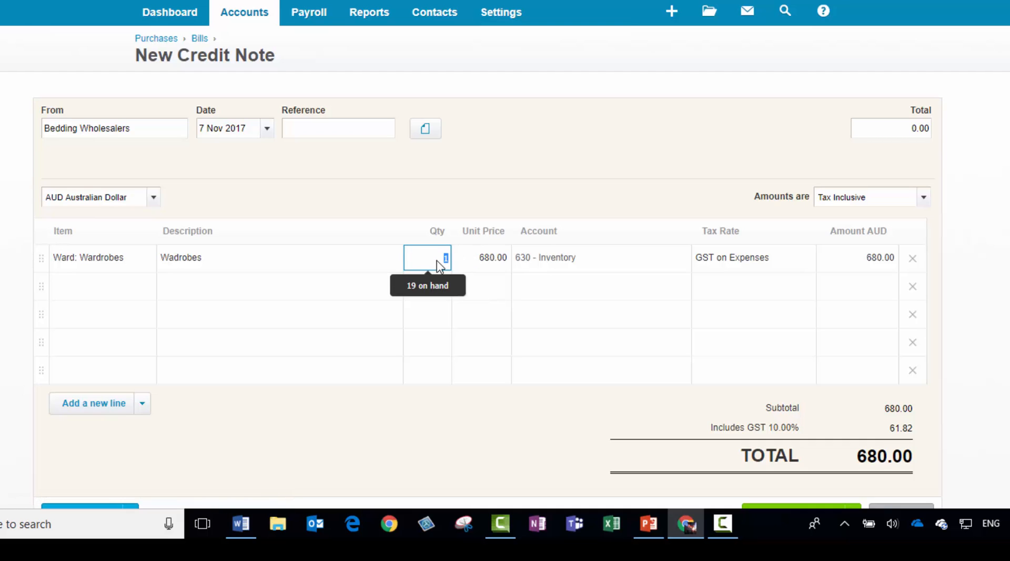
type("5")
key("Tab")
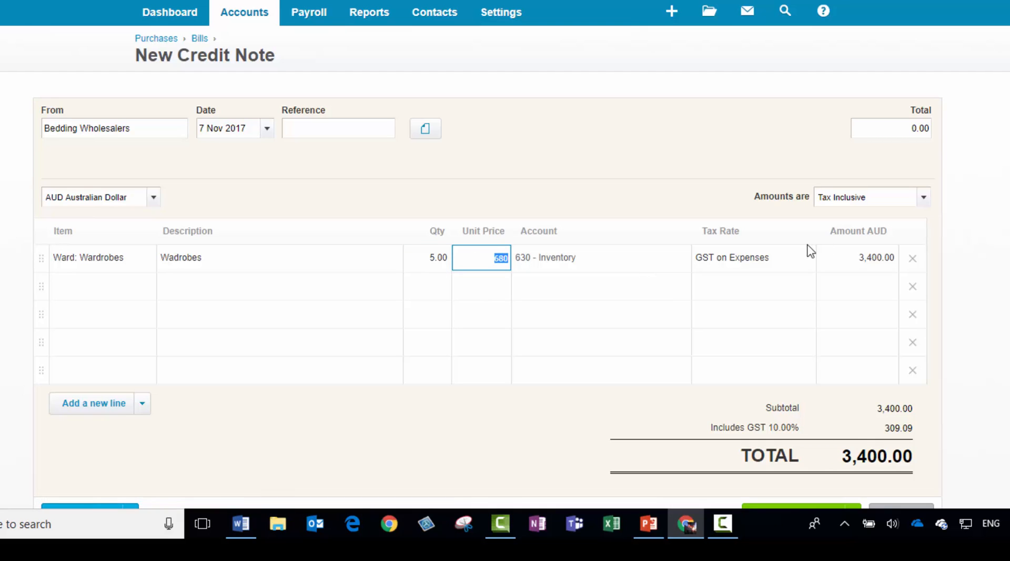
Set the credit note amounts to Tax Exclusive and approve the credit note
left_click(924, 197)
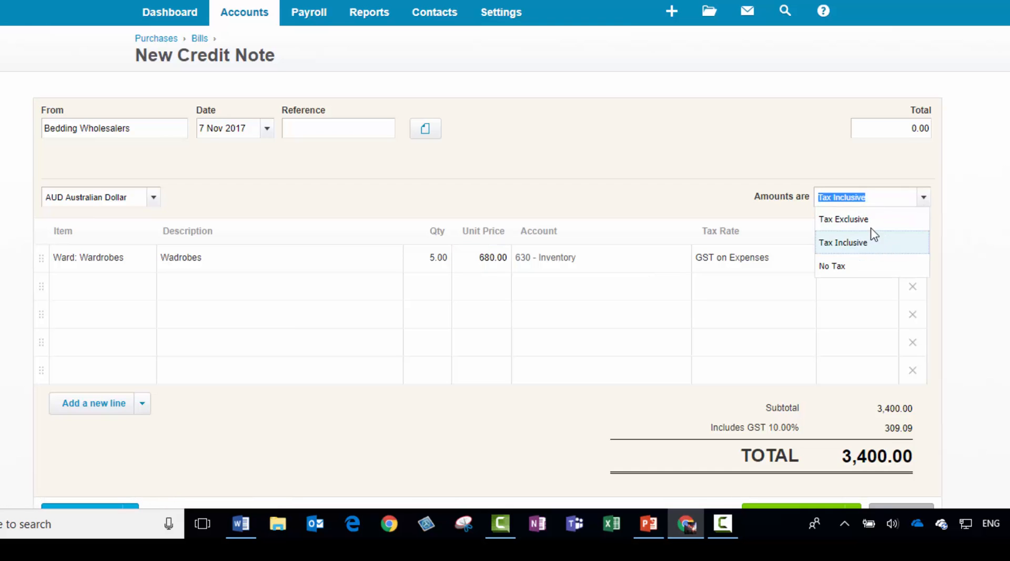
left_click(869, 217)
scroll(743, 405, "down", 3)
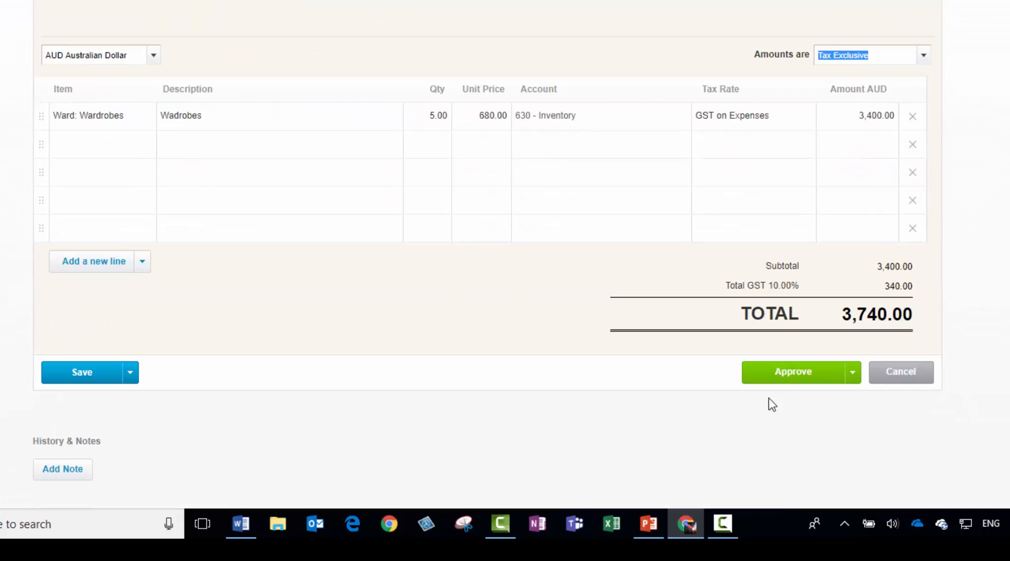
left_click(786, 377)
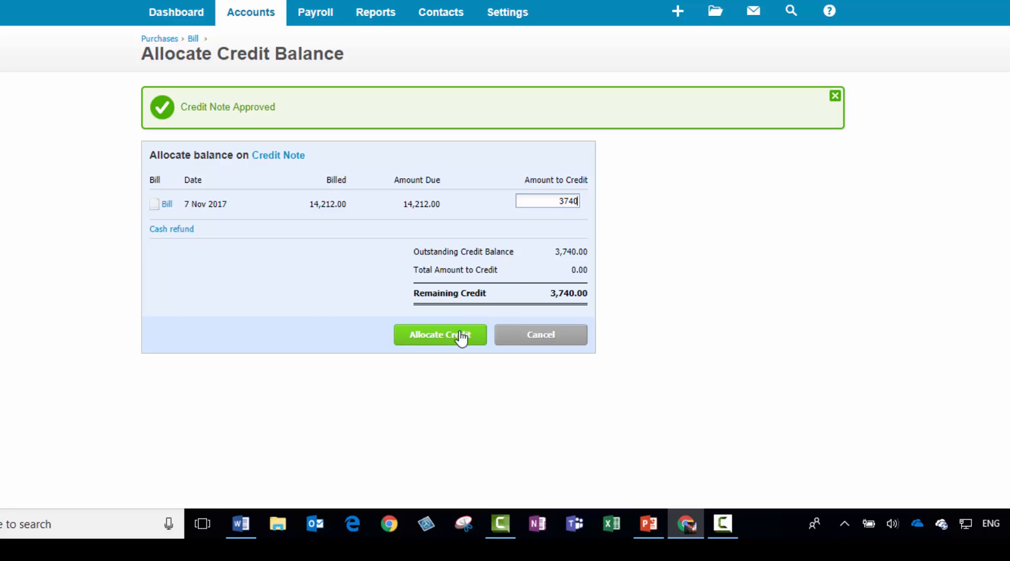
Allocate 3740 of the credit to the 7 Nov 2017 bill and open the list of bills awaiting payment
left_click(453, 339)
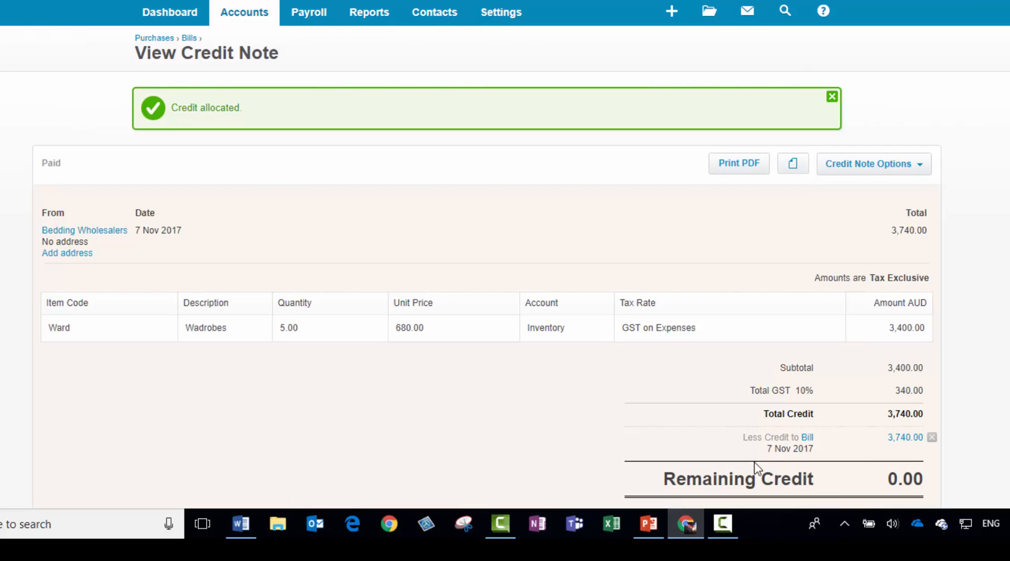
left_click(248, 19)
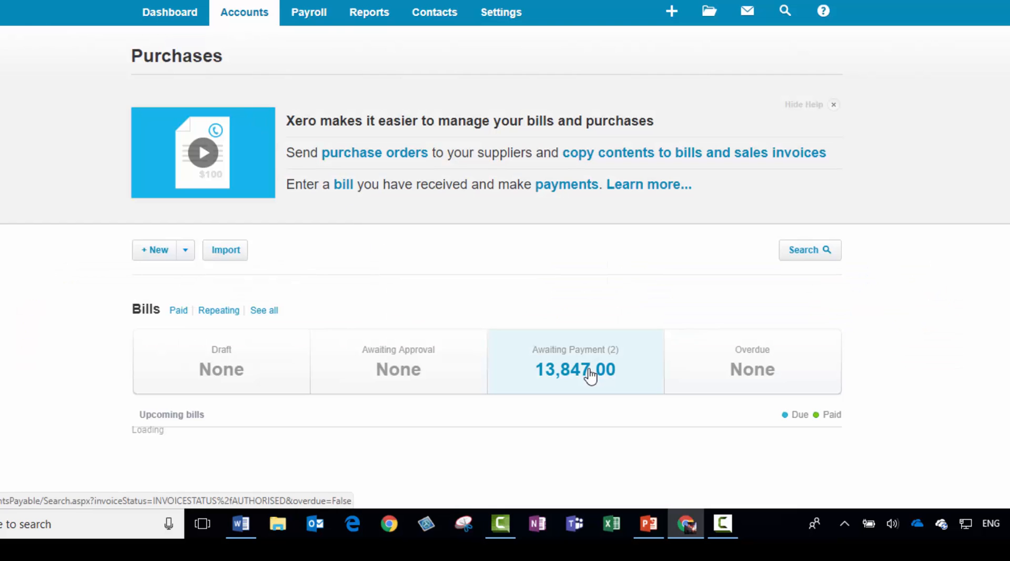
left_click(591, 375)
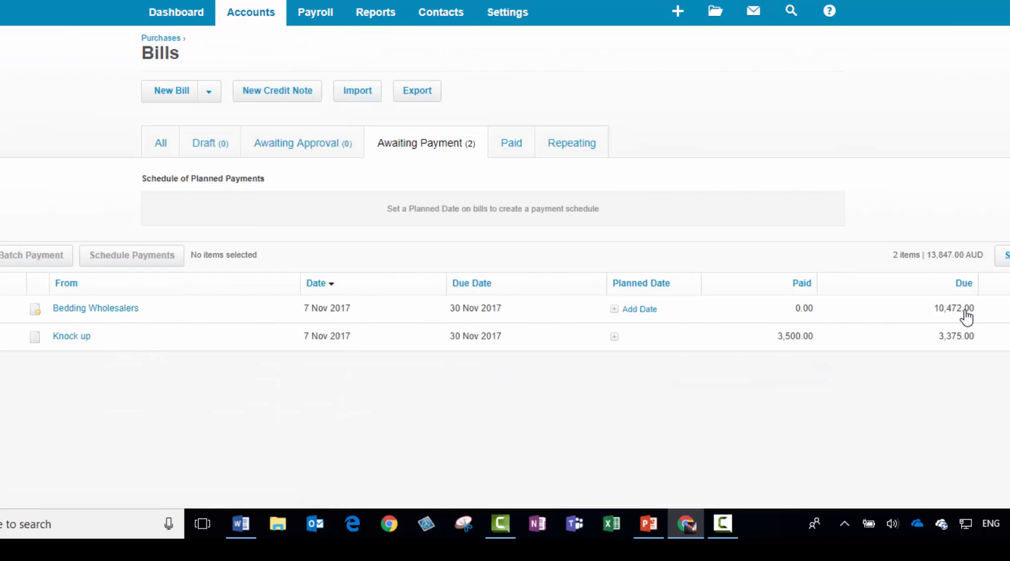
Record a 5000.00 payment on the Bedding Wholesalers bill, dated 7 Nov 2017 and paid from Cash at Bank
left_click(97, 313)
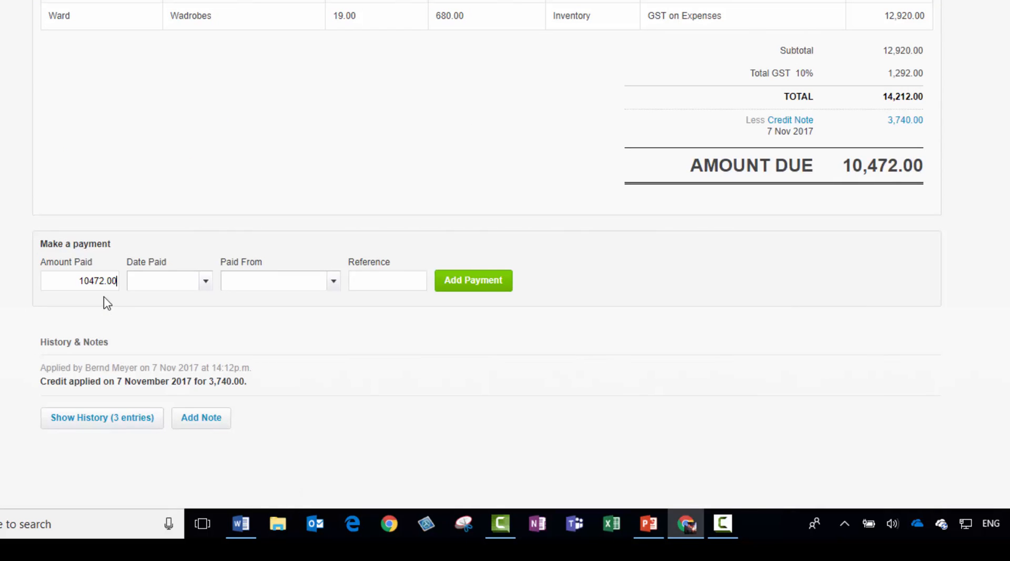
left_click_drag(105, 281, 57, 274)
type("5000")
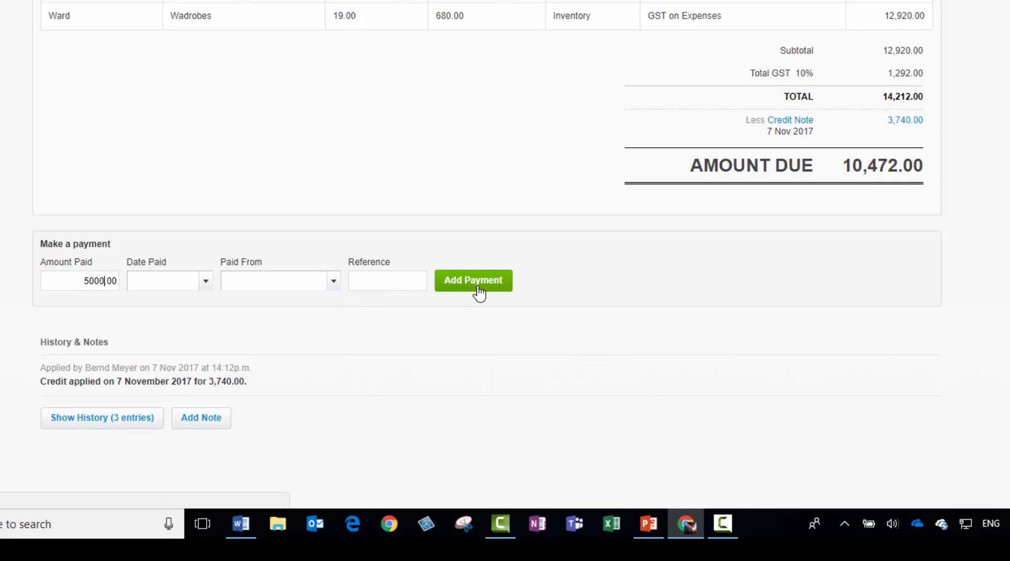
left_click(206, 281)
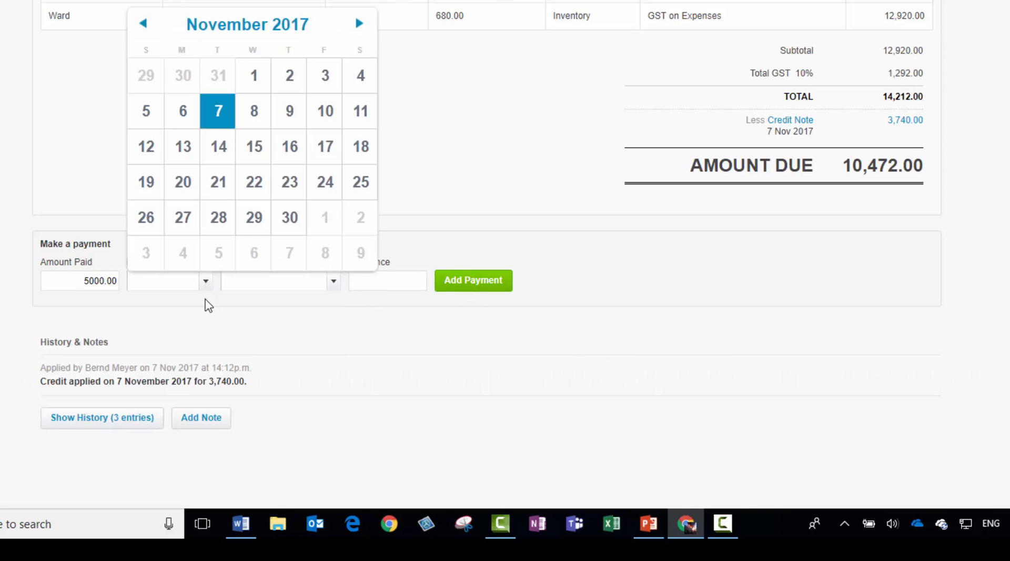
left_click(226, 118)
left_click(333, 281)
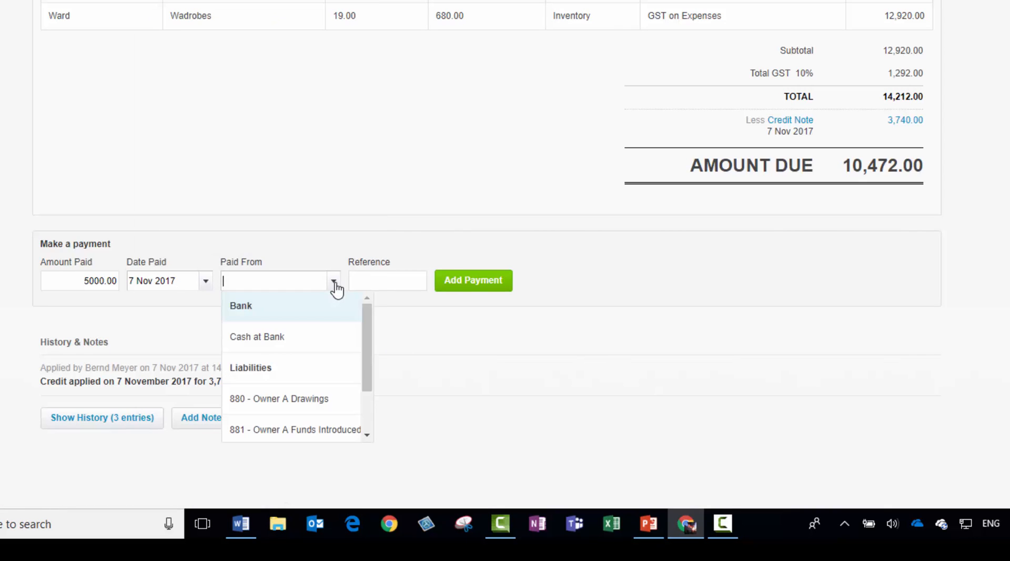
left_click(298, 340)
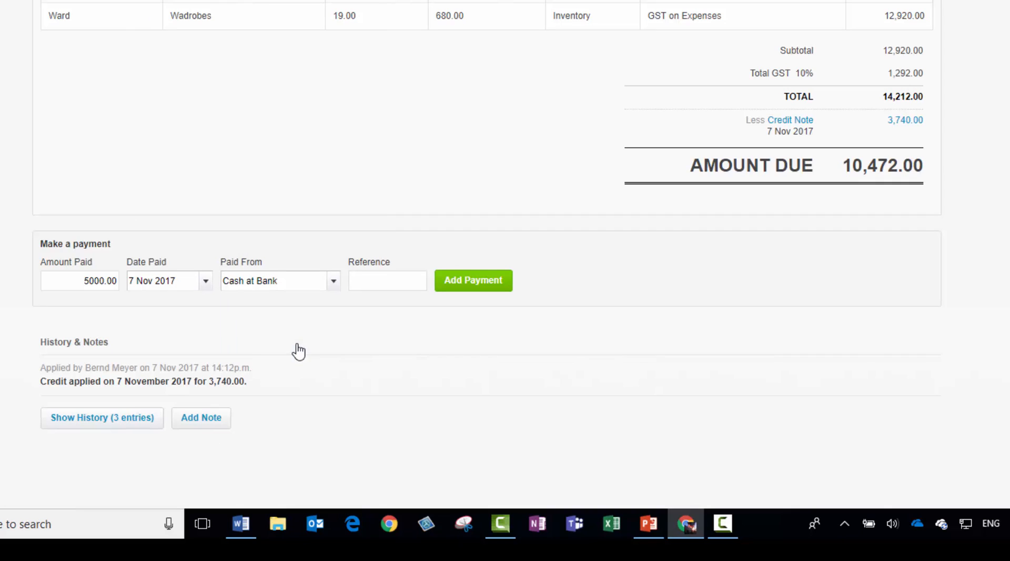
left_click(465, 289)
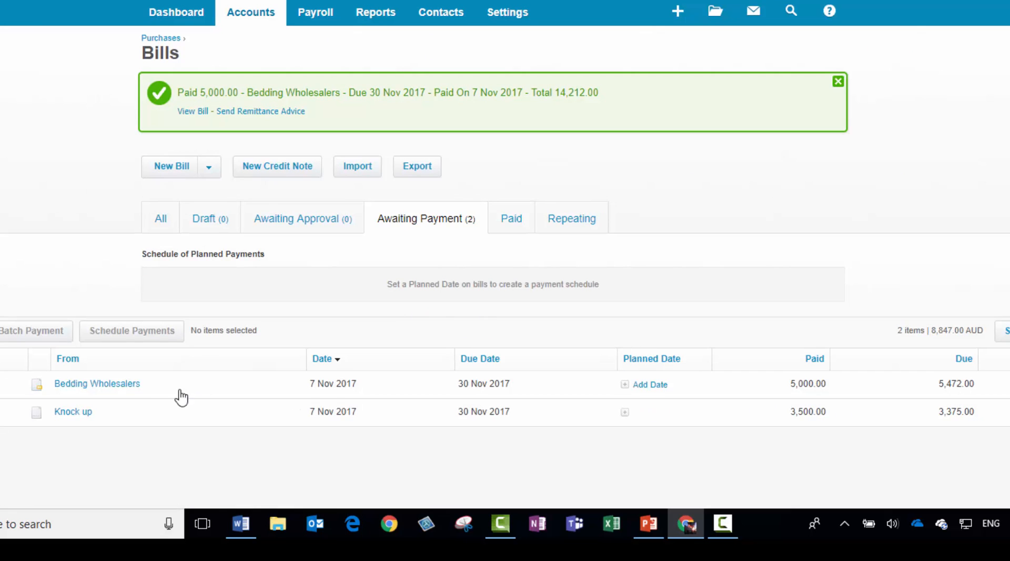
Reopen the Bedding Wholesalers bill and review its line item, payment, credit note and amount due
left_click(127, 393)
scroll(857, 349, "down", 5)
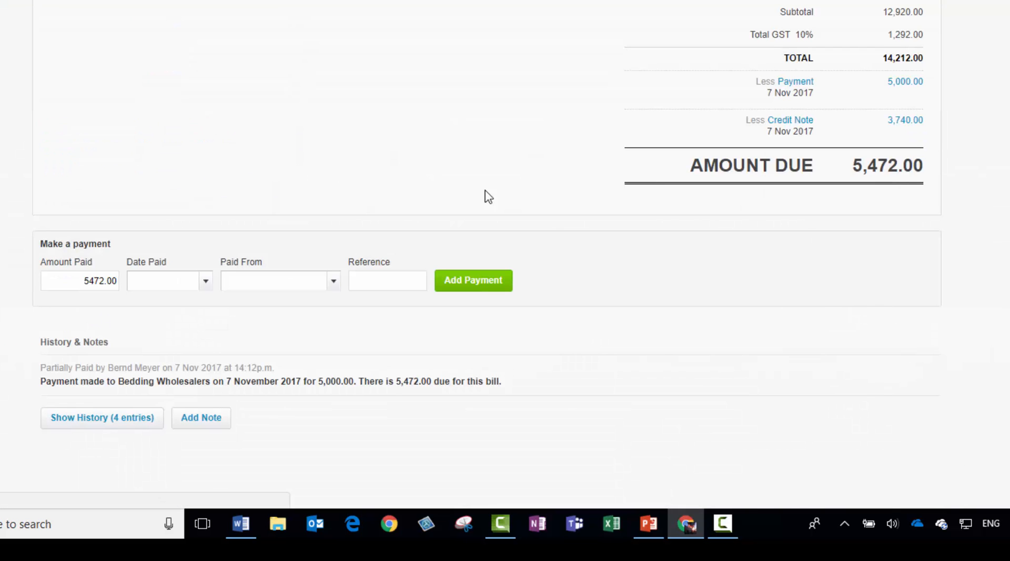
scroll(245, 132, "up", 5)
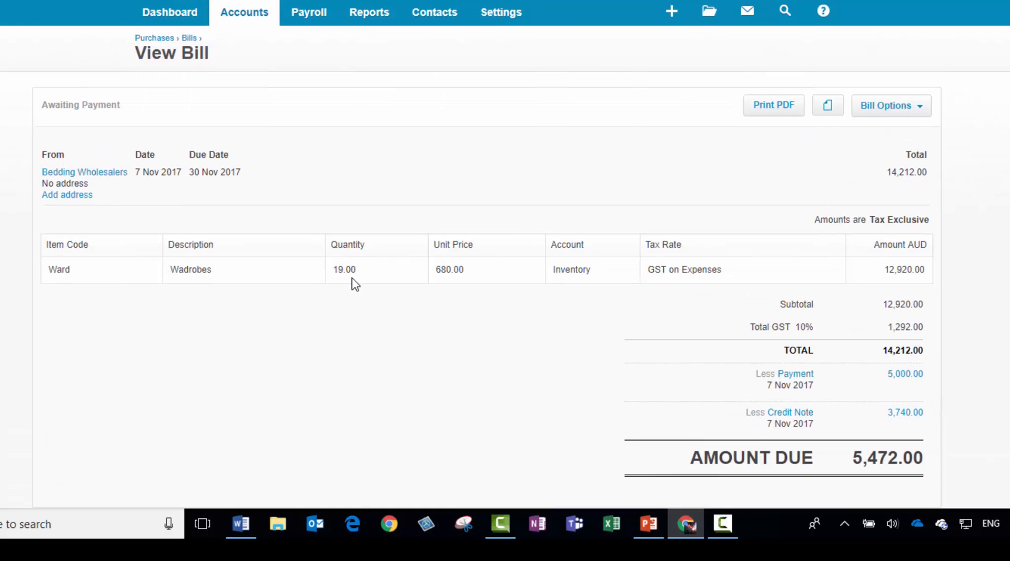
scroll(372, 322, "down", 2)
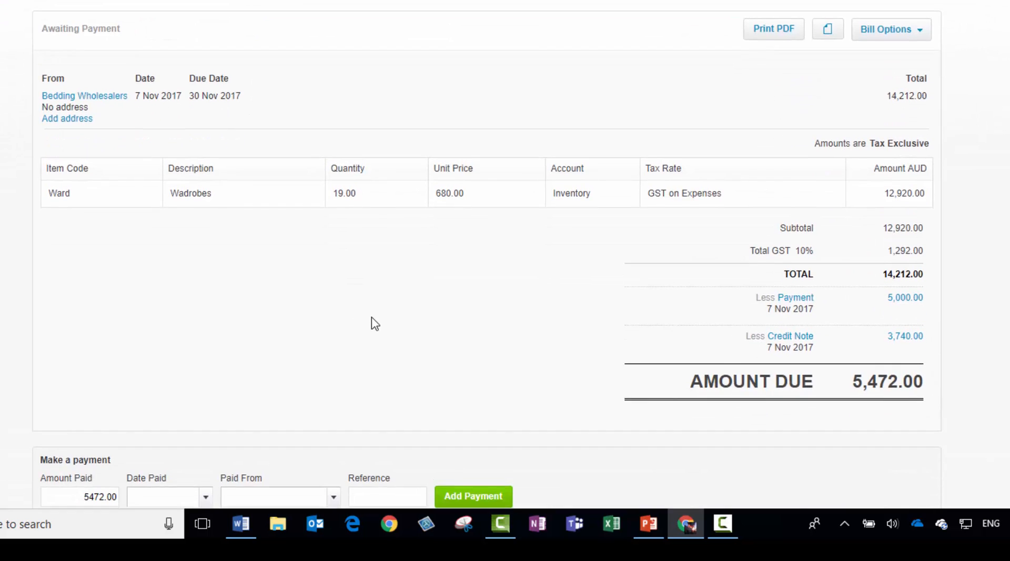
scroll(372, 322, "down", 3)
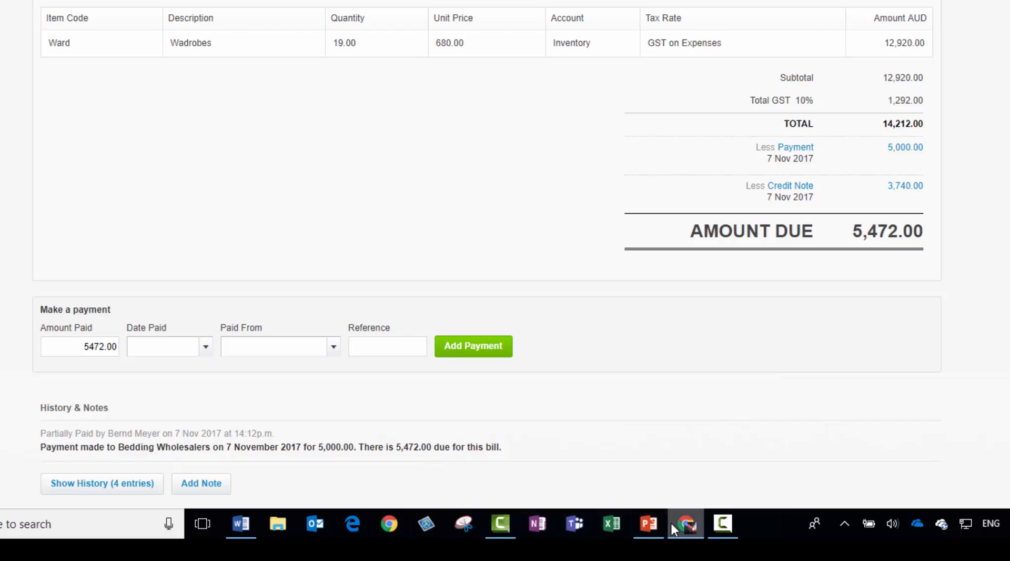
Switch to the PowerPoint presentation and read the New Invoice example slide after the Credit Sale title
mouse_move(672, 525)
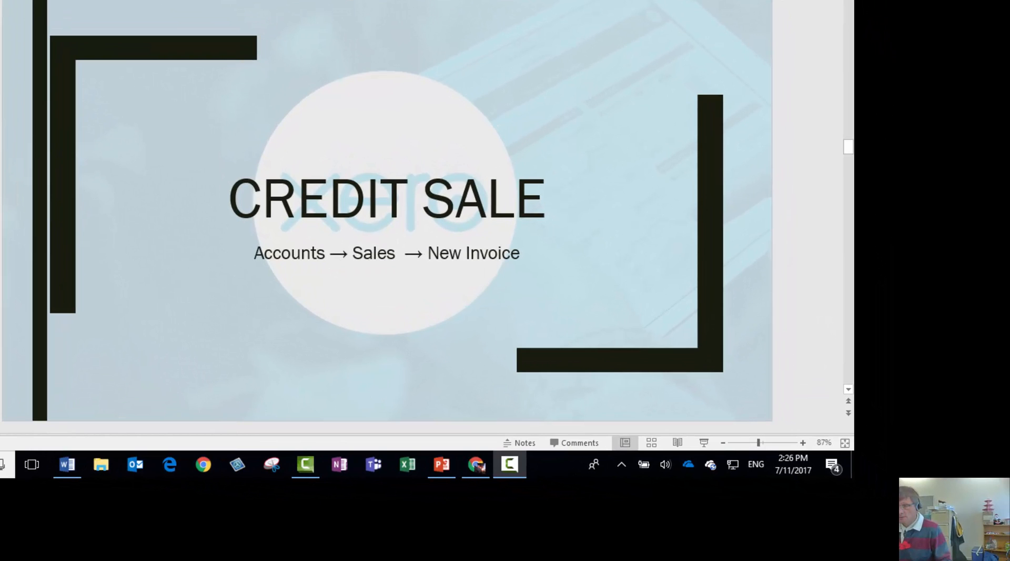
key("alt+Tab")
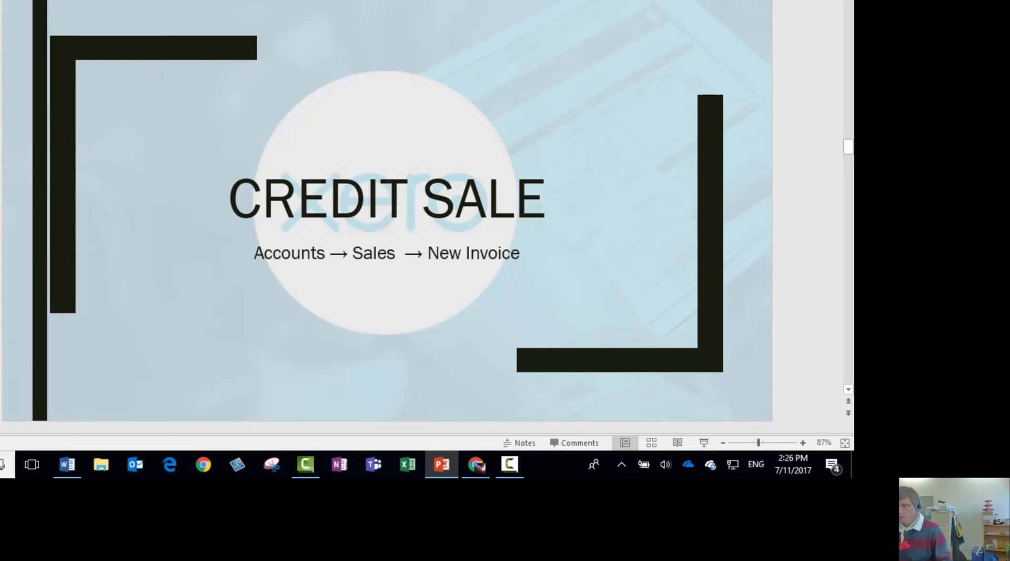
key("Page_Down")
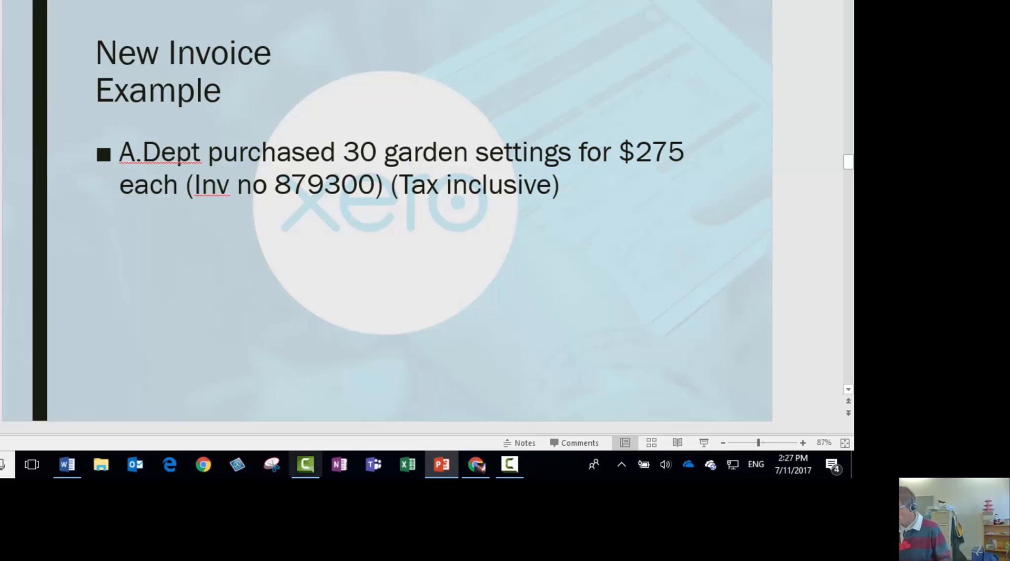
Switch back to Xero, start a new sales invoice and dismiss the invoice help video
left_click(477, 465)
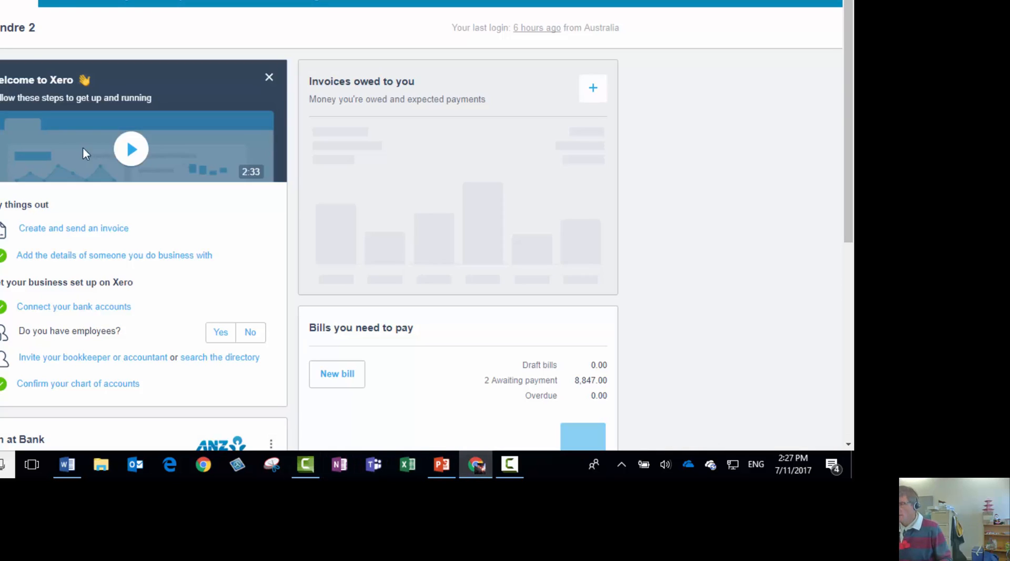
left_click(62, 2)
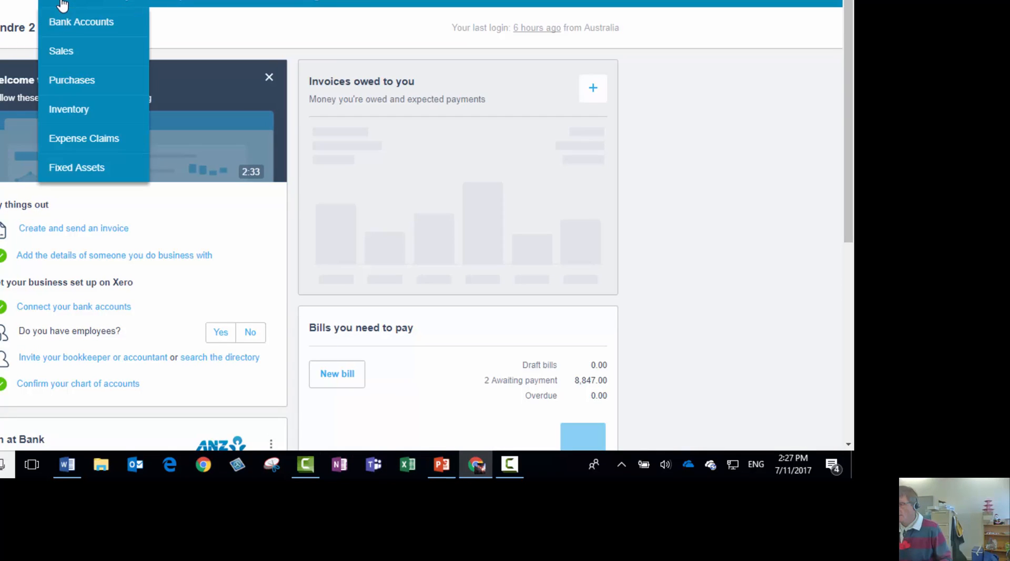
left_click(73, 54)
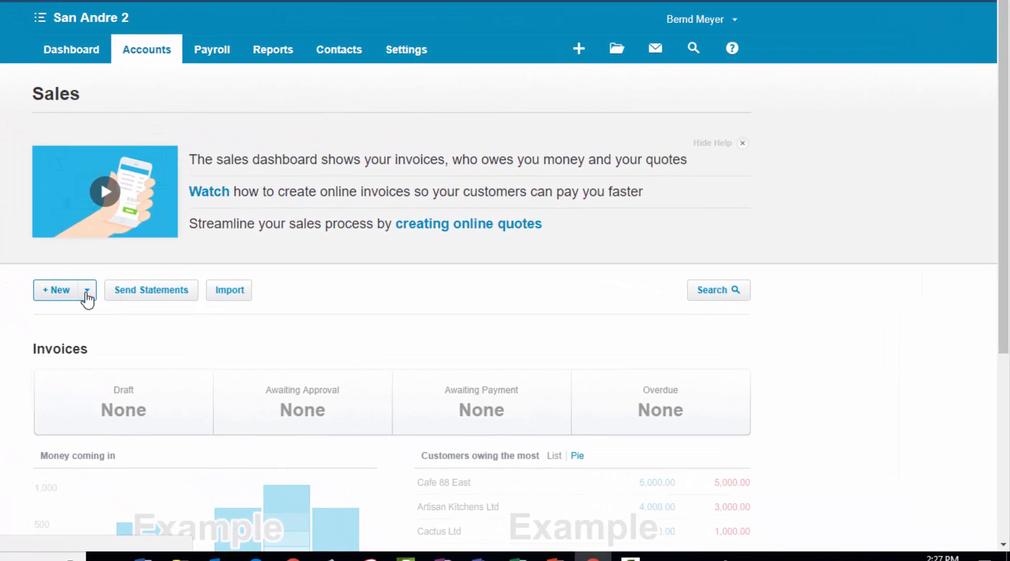
left_click(86, 296)
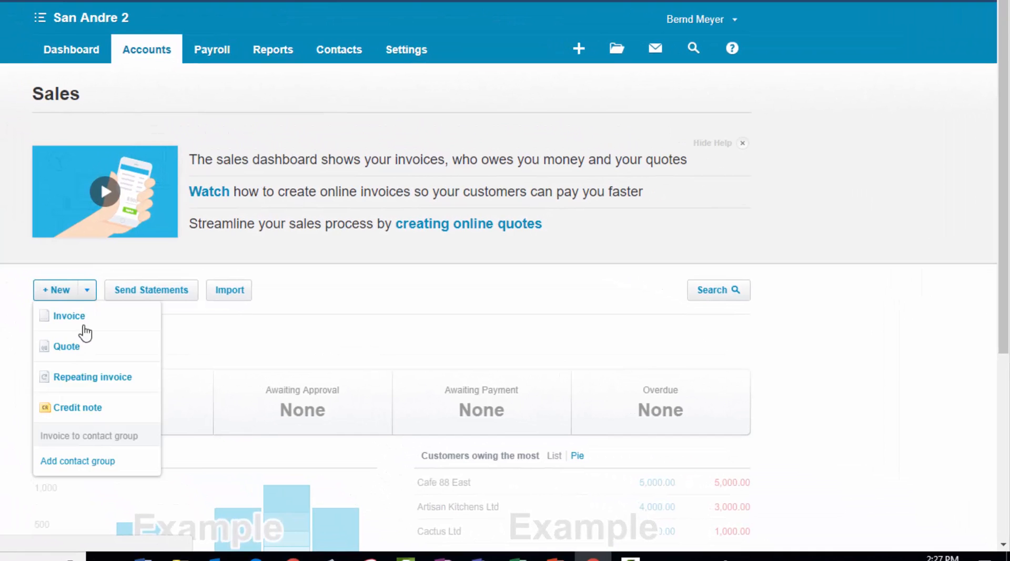
left_click(83, 321)
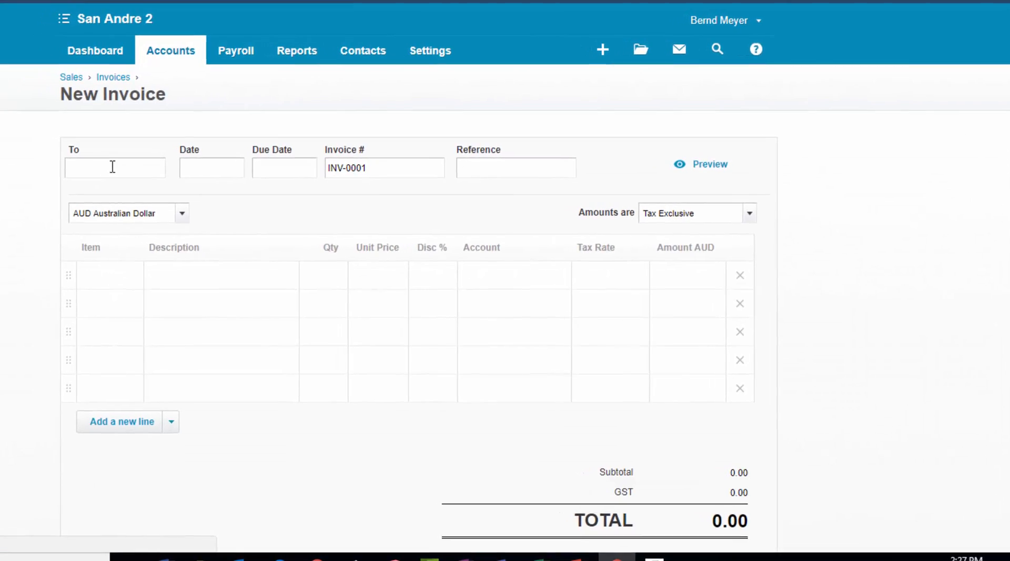
left_click(154, 174)
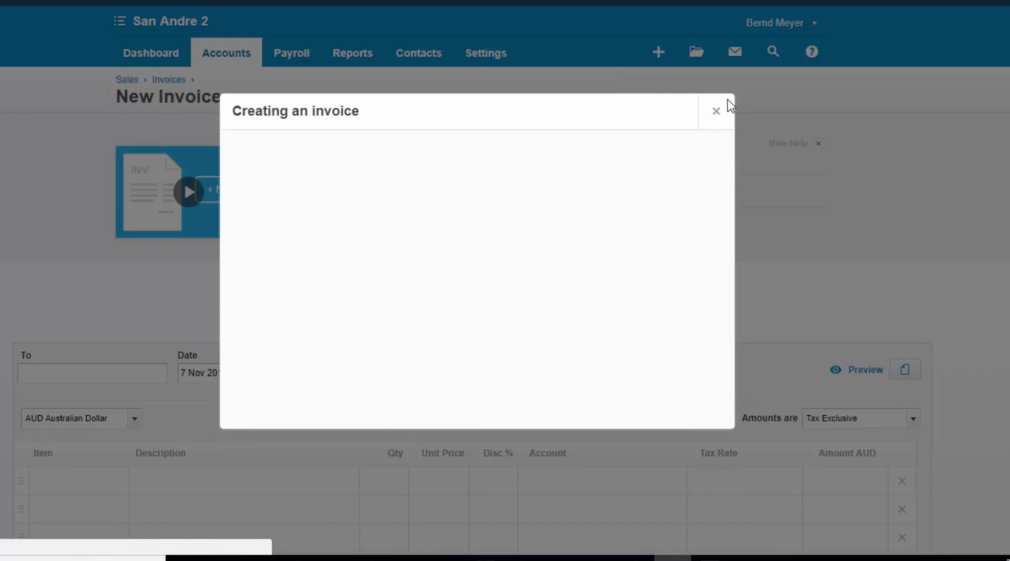
left_click(717, 111)
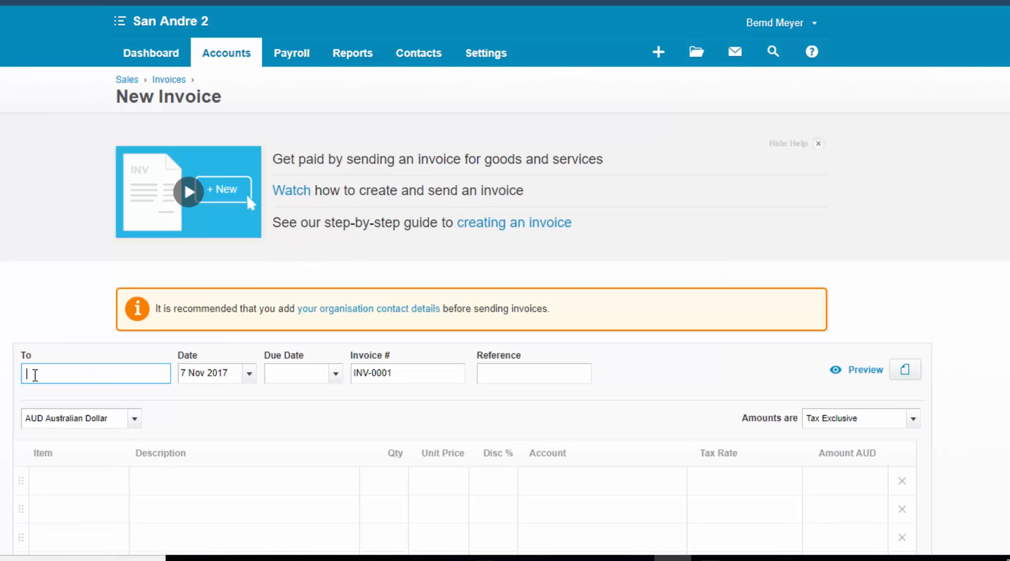
Address the invoice to the new customer A dept, with due date 30 Nov 2017 and invoice number INV-879300
type("A de")
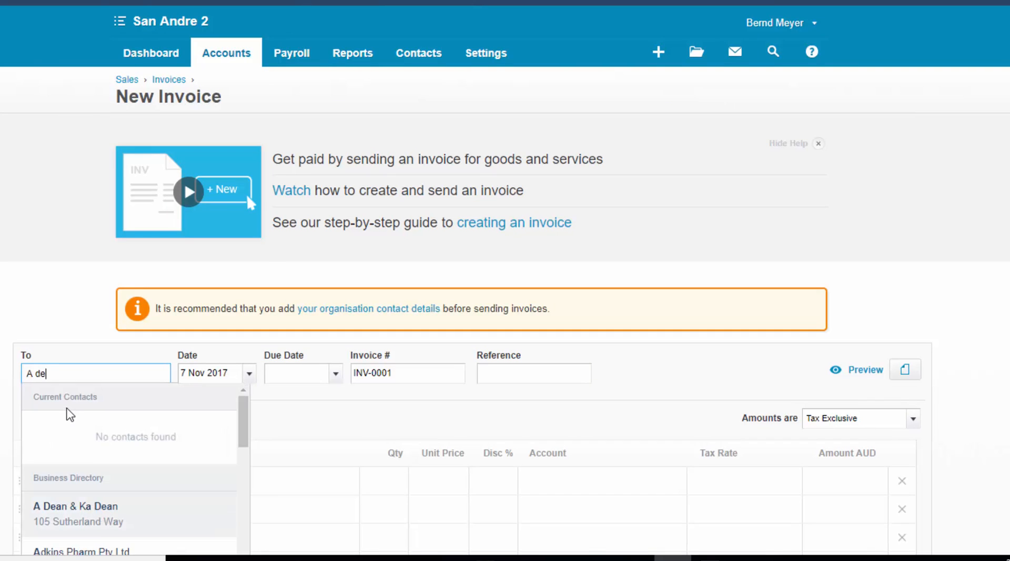
type("pt")
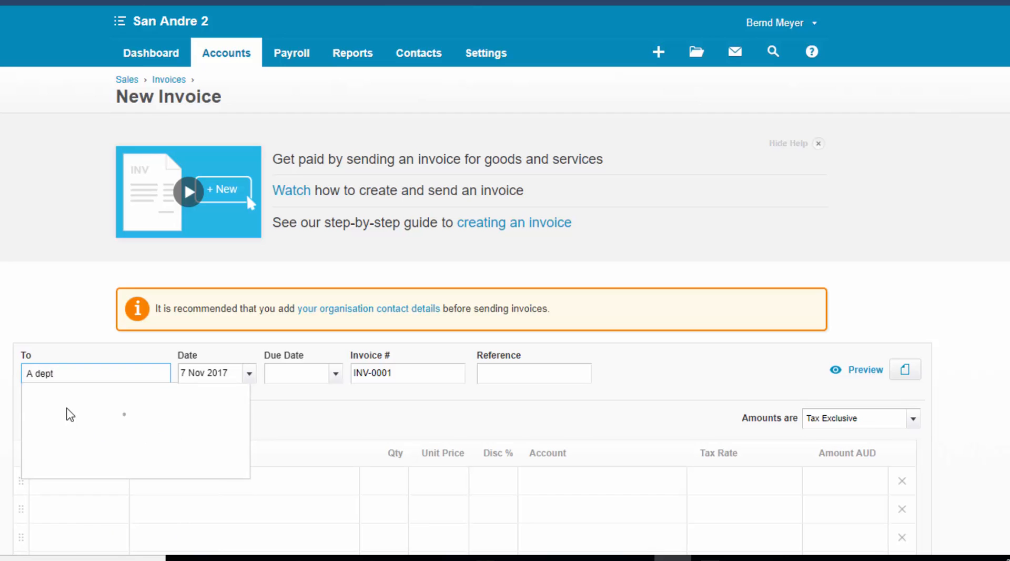
key("Tab")
left_click(336, 373)
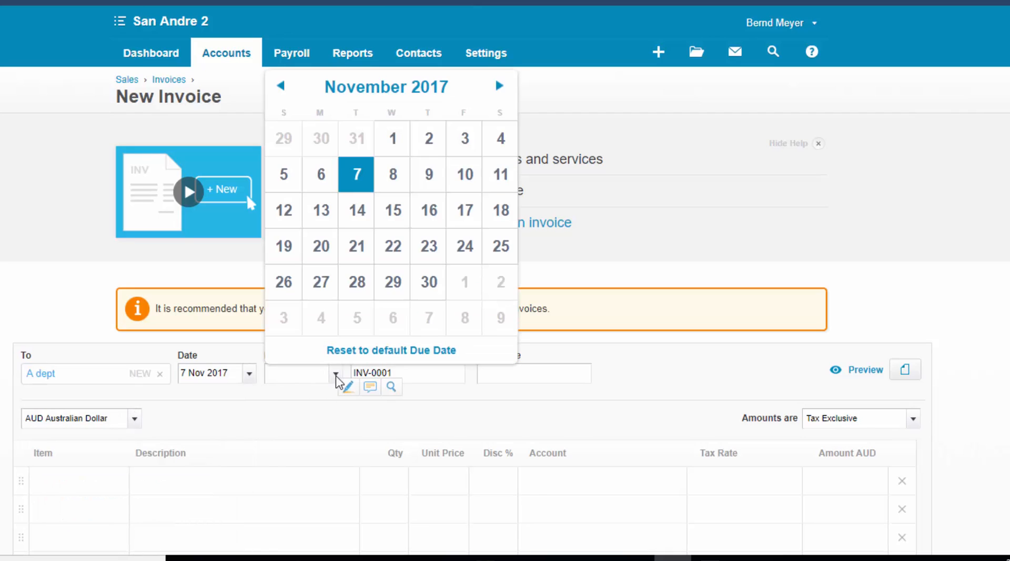
left_click(431, 285)
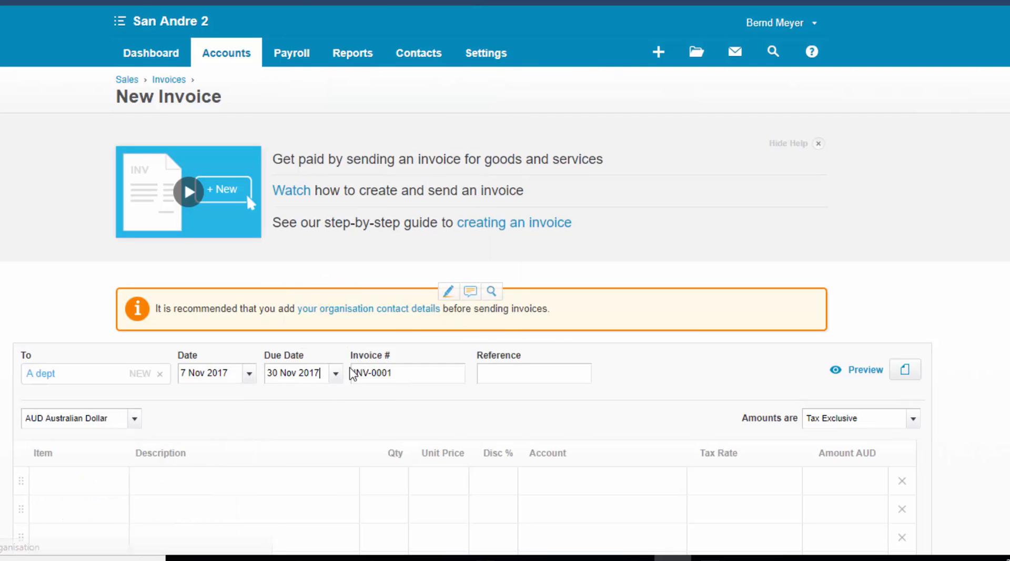
left_click(418, 372)
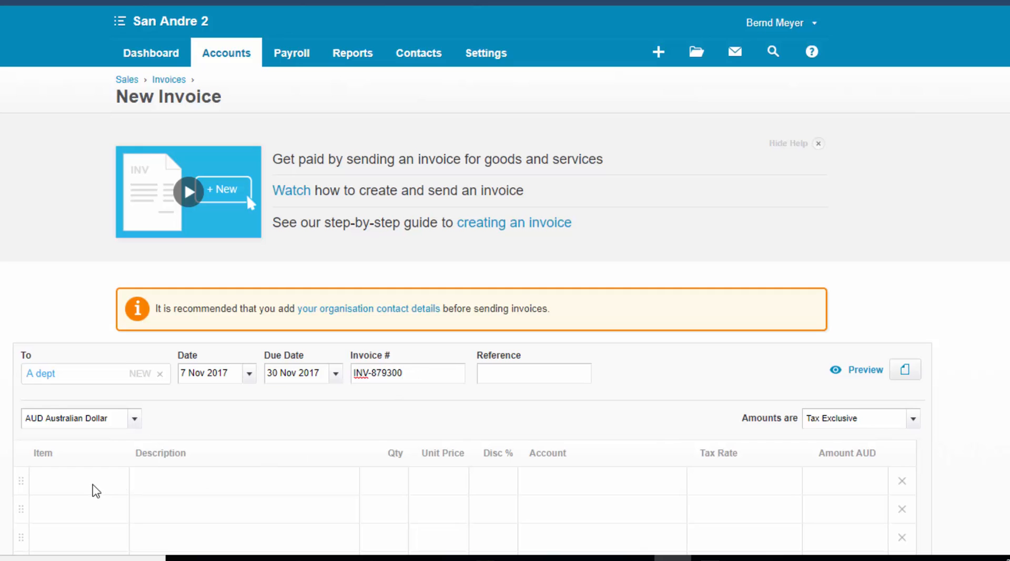
Add the item Garden: Garden settings to the invoice's first line with quantity 30 and unit price 275
left_click(116, 488)
left_click(118, 487)
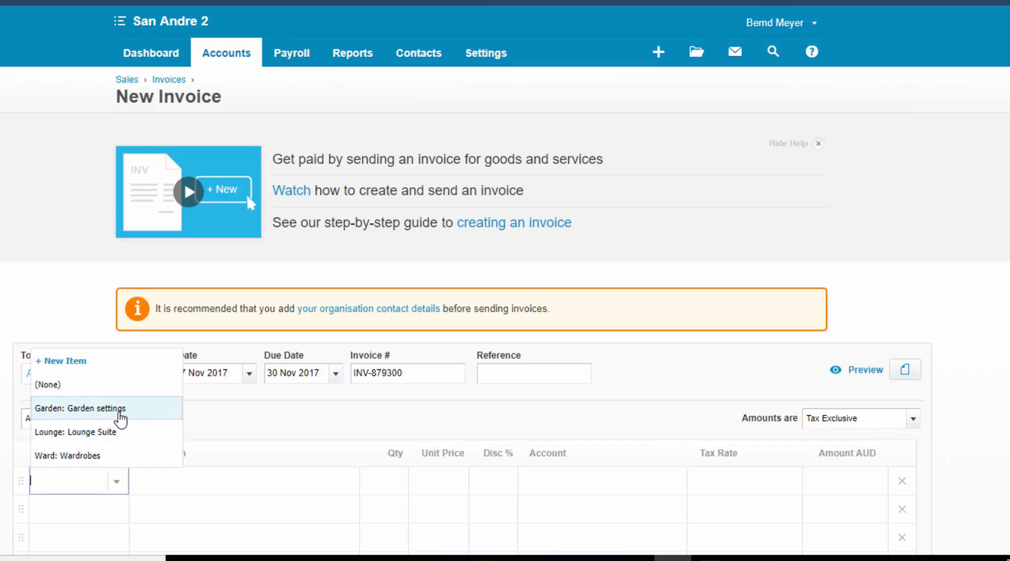
left_click(119, 413)
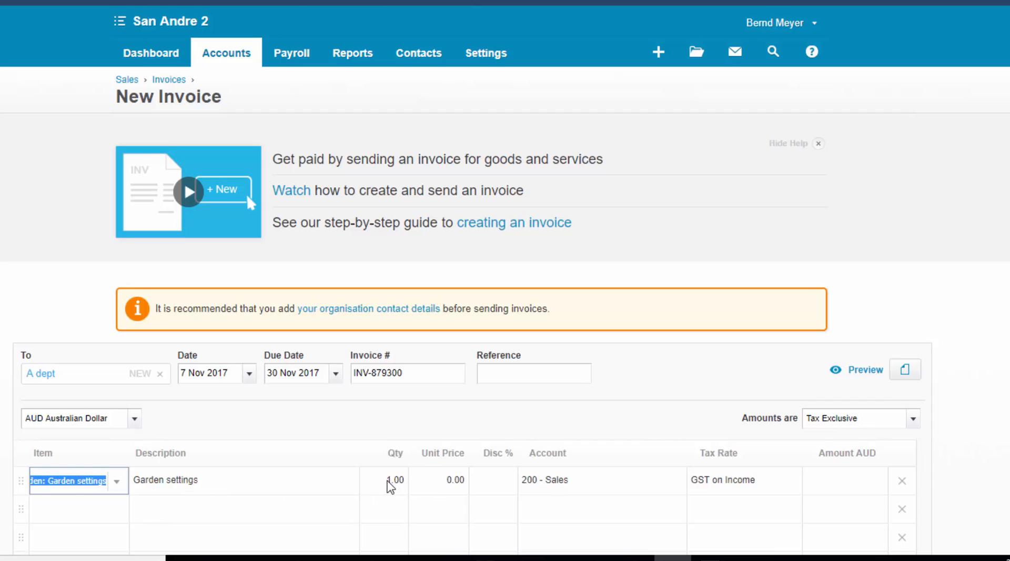
left_click(286, 481)
left_click(394, 481)
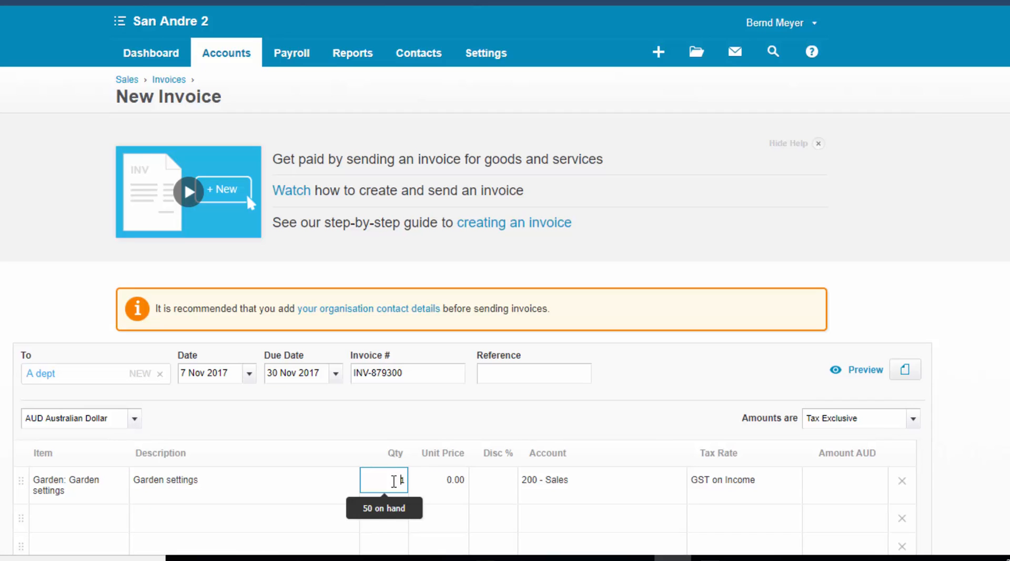
key("BackSpace")
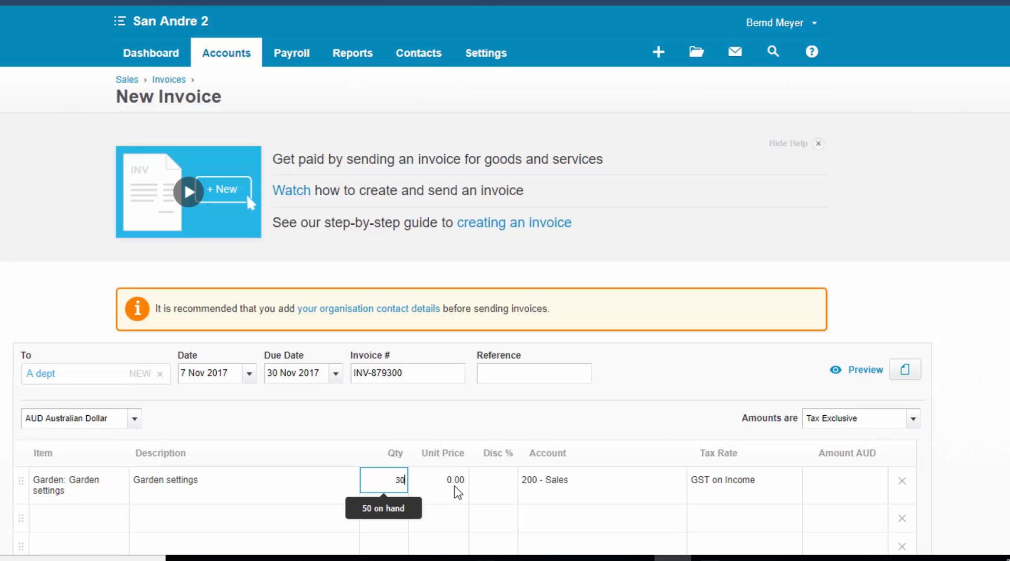
left_click(457, 488)
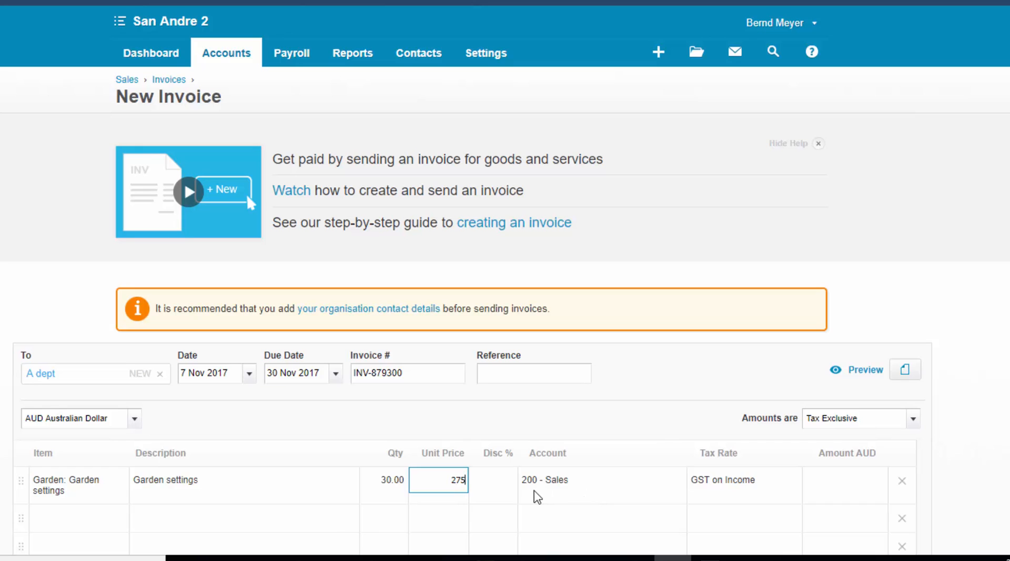
key("Tab")
left_click(553, 487)
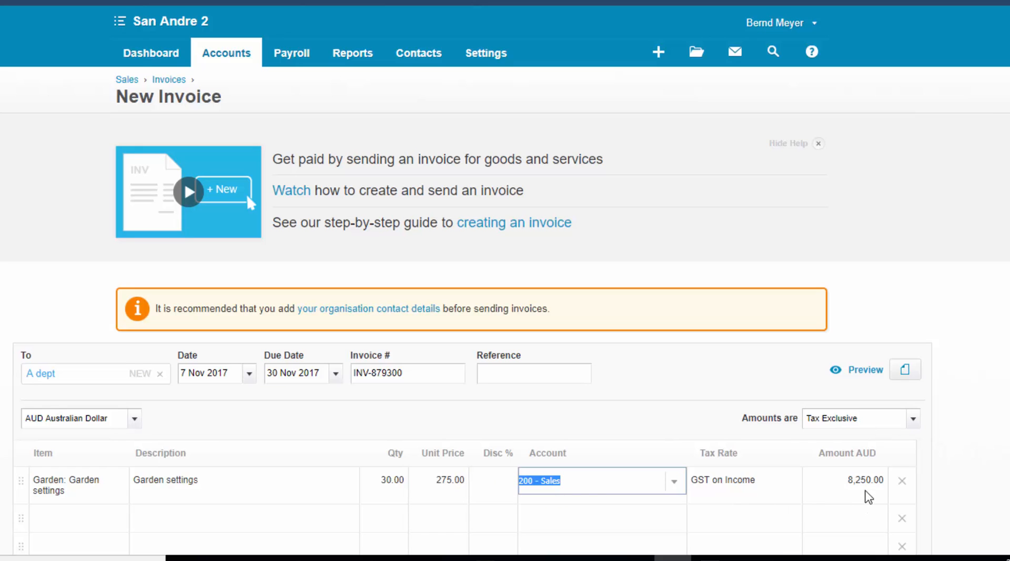
Set the invoice amounts to Tax Inclusive and approve the invoice
left_click(913, 419)
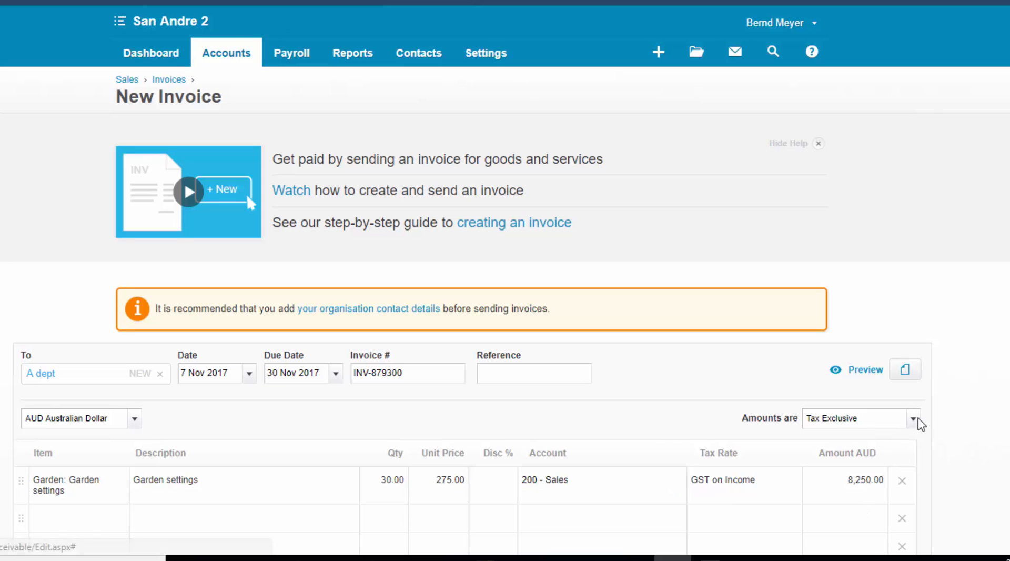
left_click(858, 465)
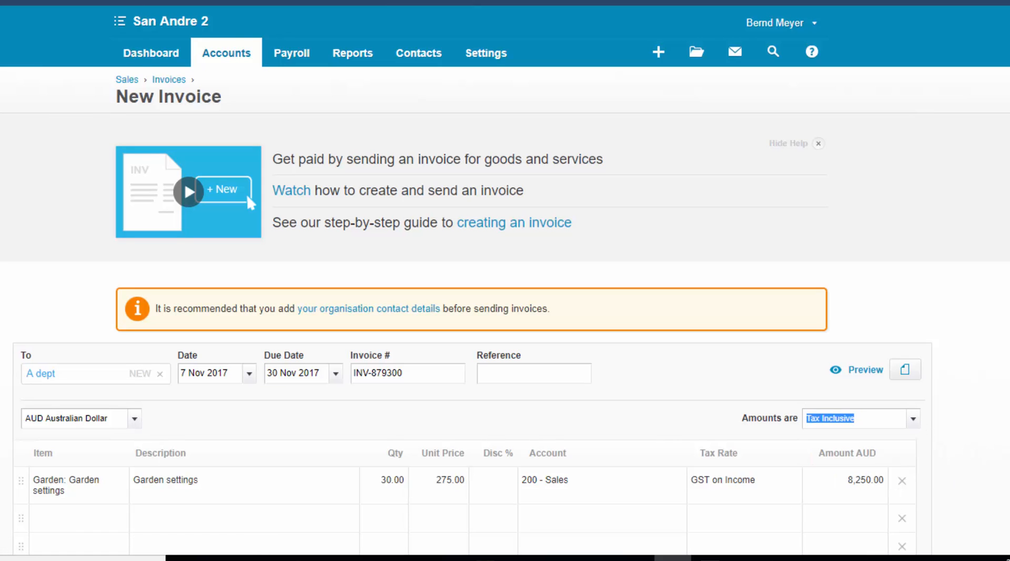
scroll(984, 451, "down", 1)
scroll(984, 451, "down", 2)
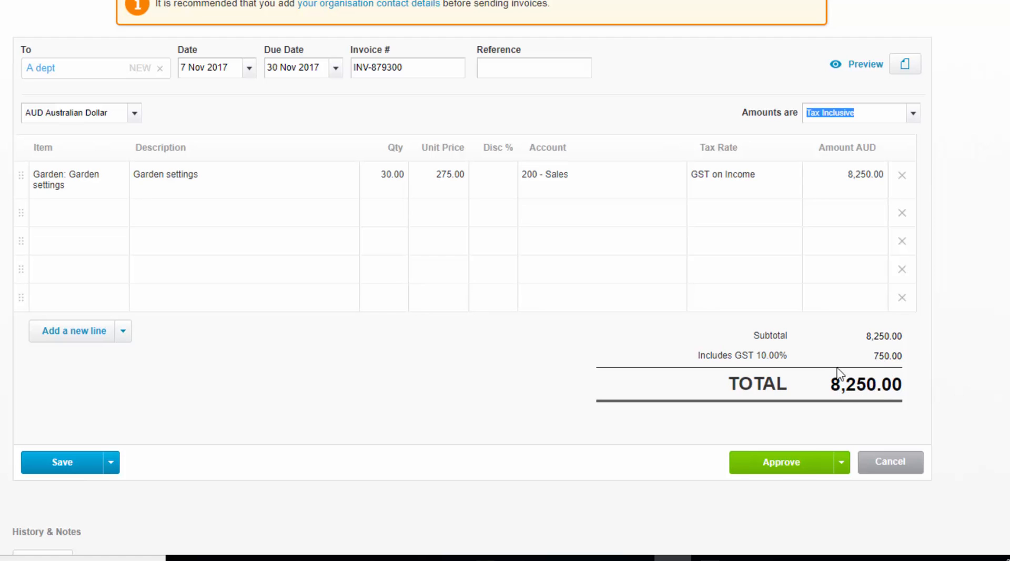
left_click(786, 470)
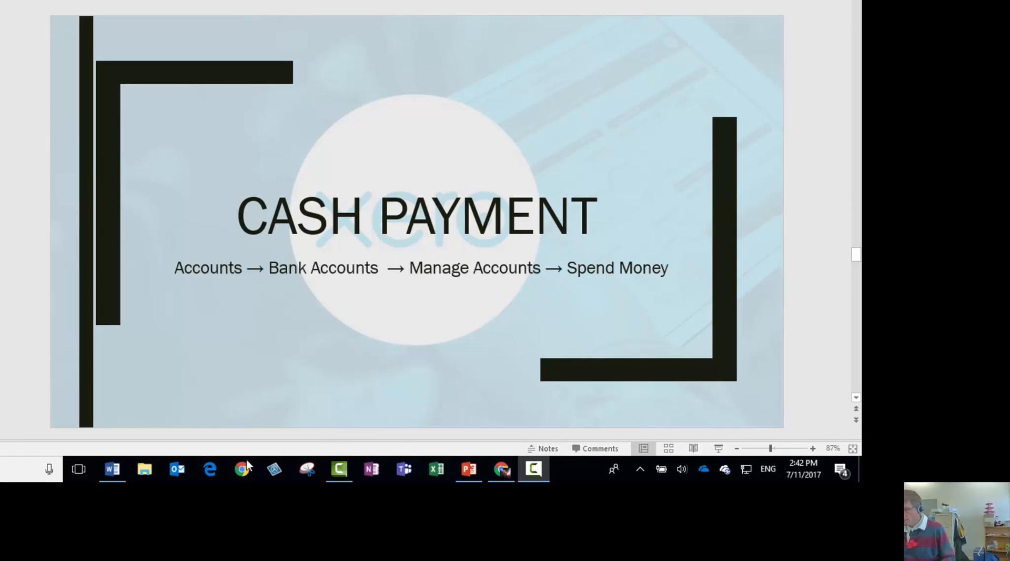
Switch to the Word assignment to check the October cash payment transactions, and return to Xero
left_click(112, 468)
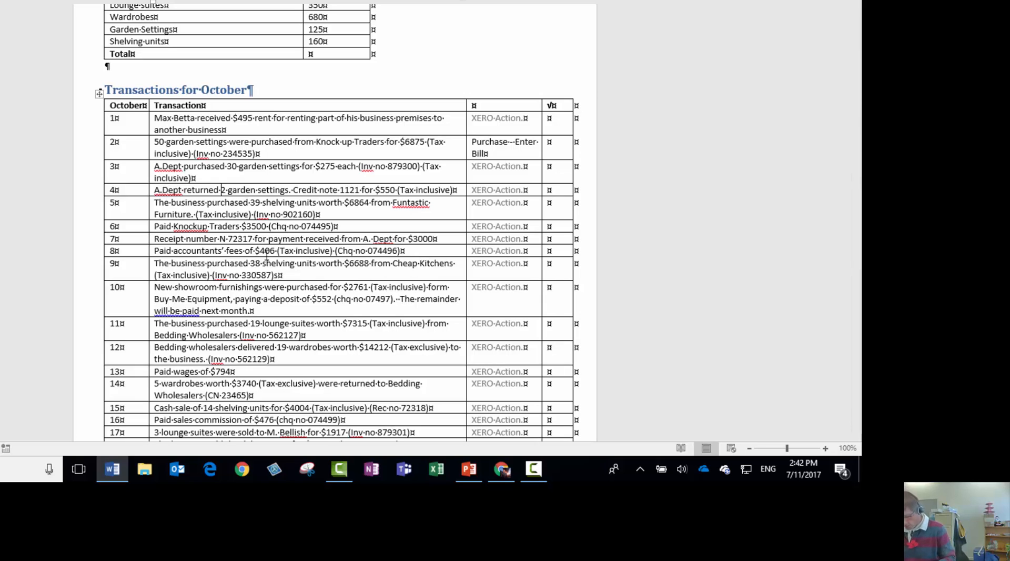
key("alt+Tab")
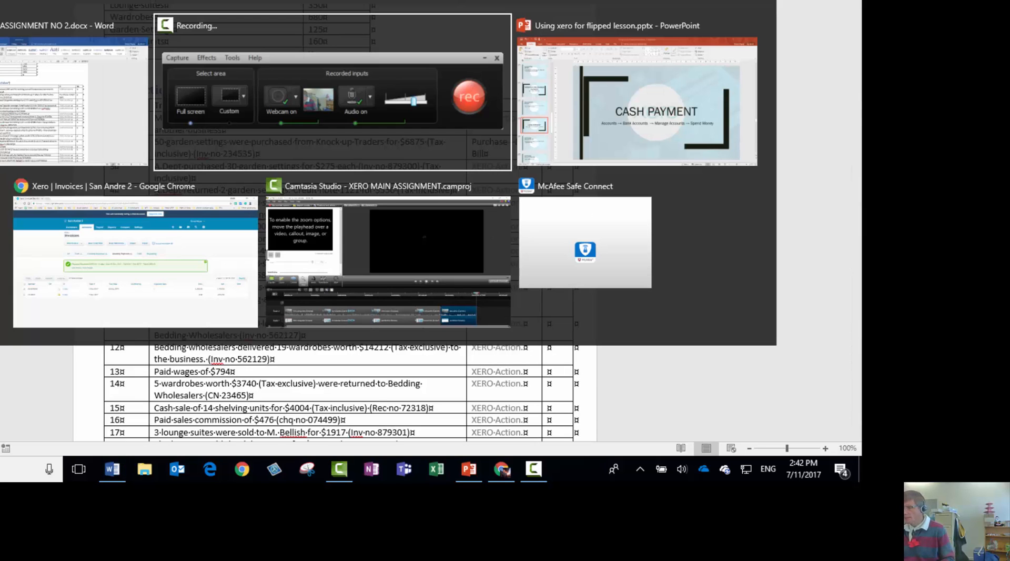
key("Tab")
key("Tab")
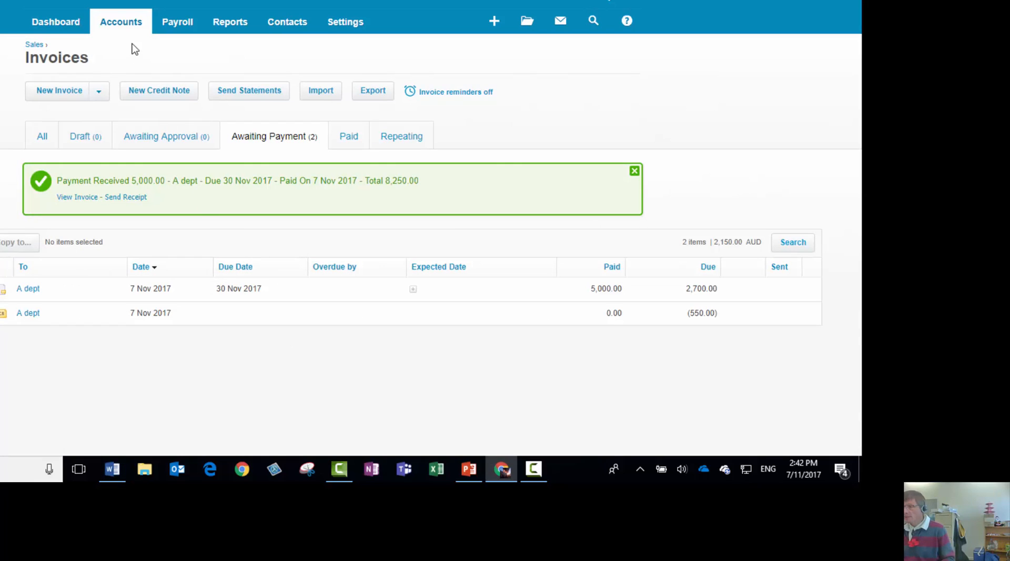
Open the bank accounts list and start a new Spend Money transaction for the Cash at Bank account
left_click(124, 26)
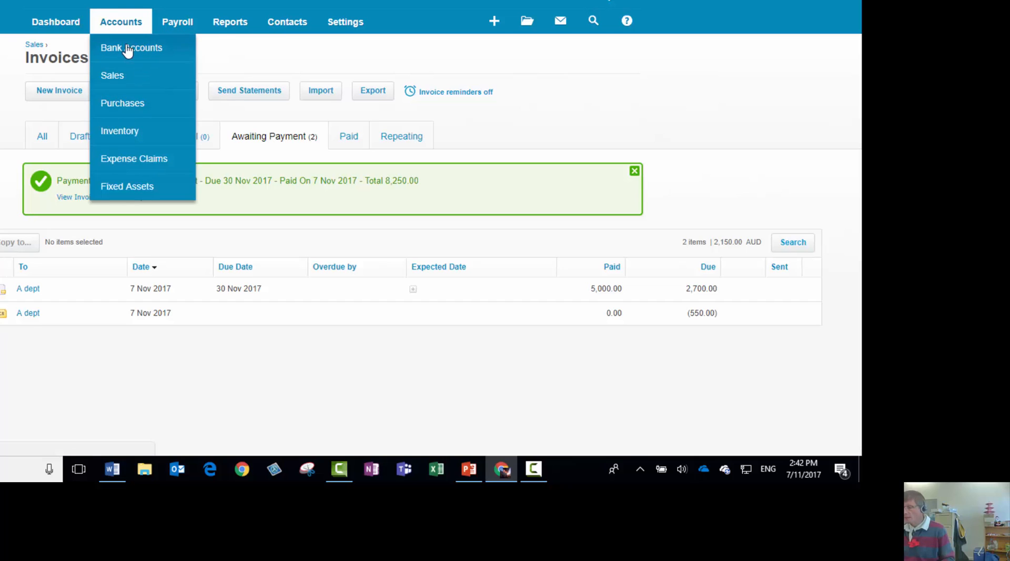
left_click(128, 51)
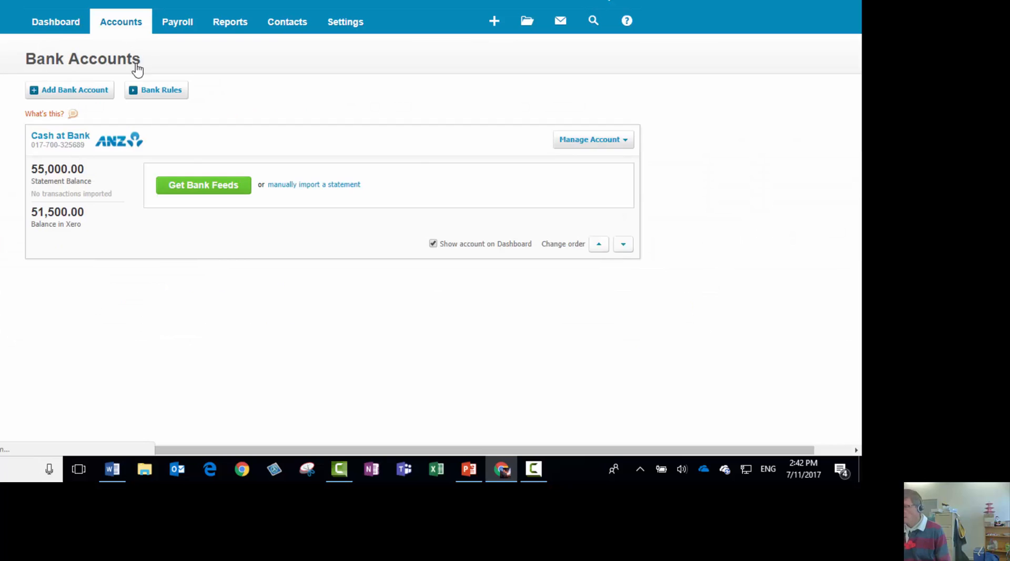
left_click(600, 278)
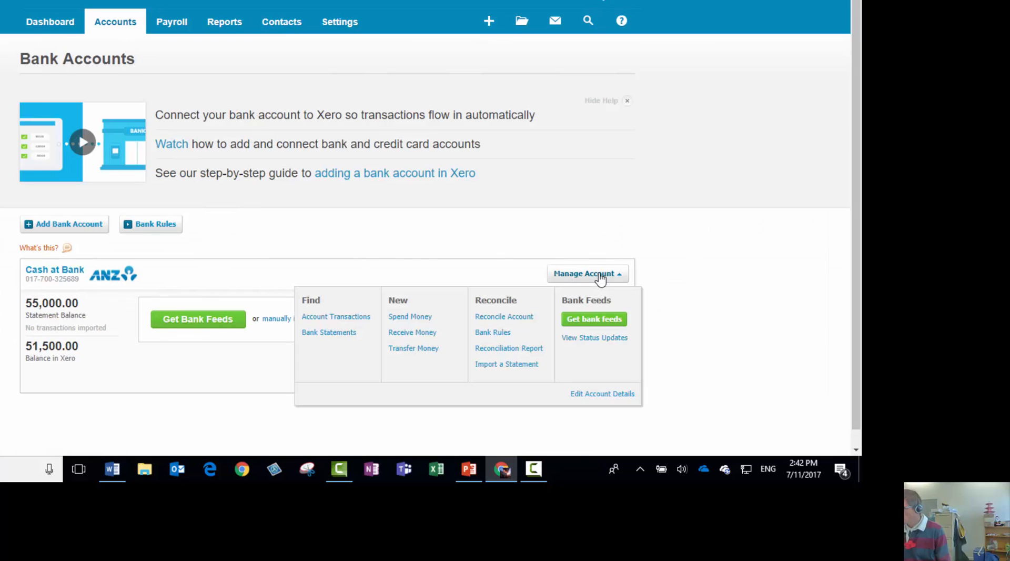
left_click(419, 319)
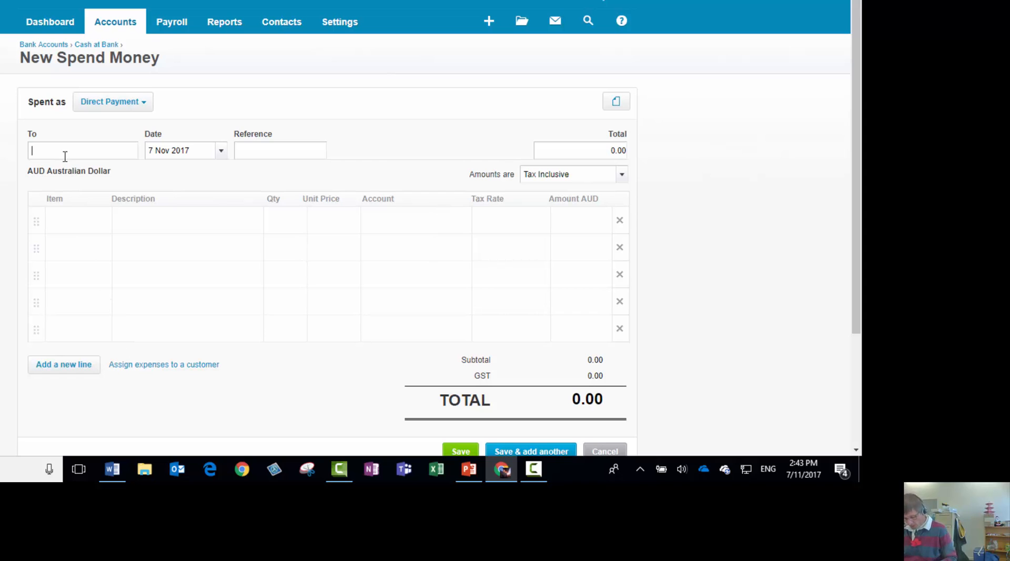
Enter Accountants as a new contact in the payment's payee field, leaving the date as it is
type("ccoun")
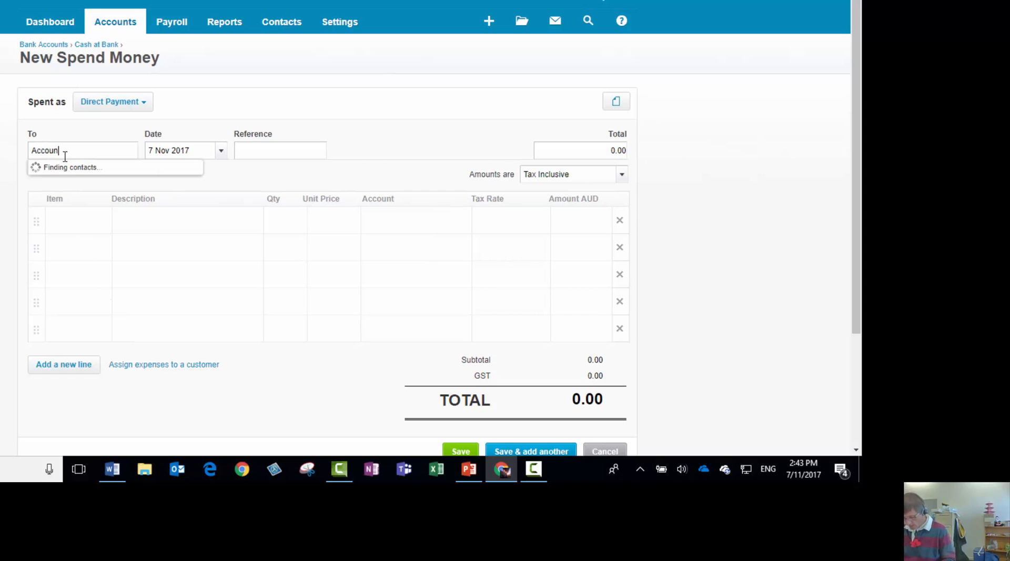
type("tants")
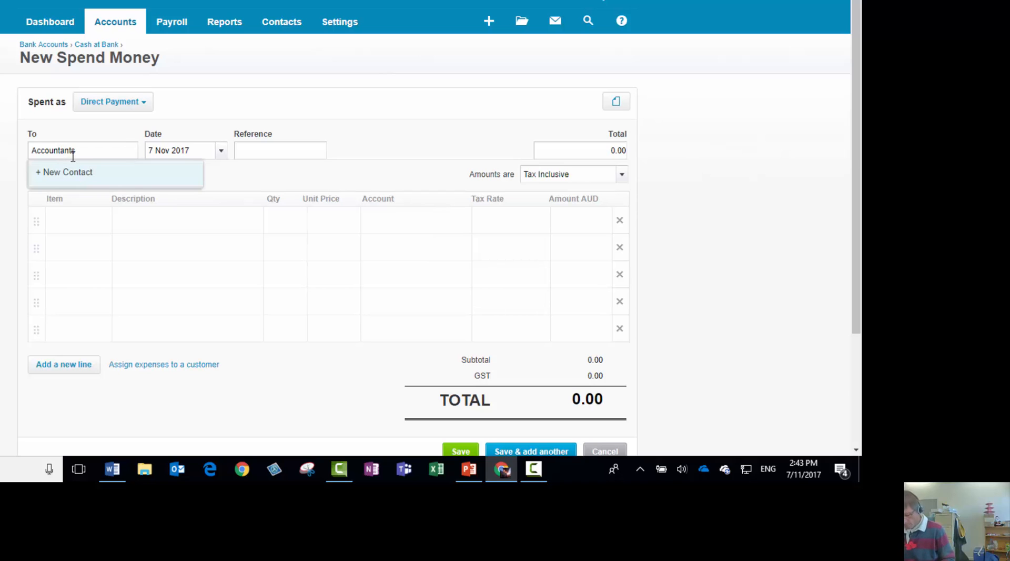
key("Tab")
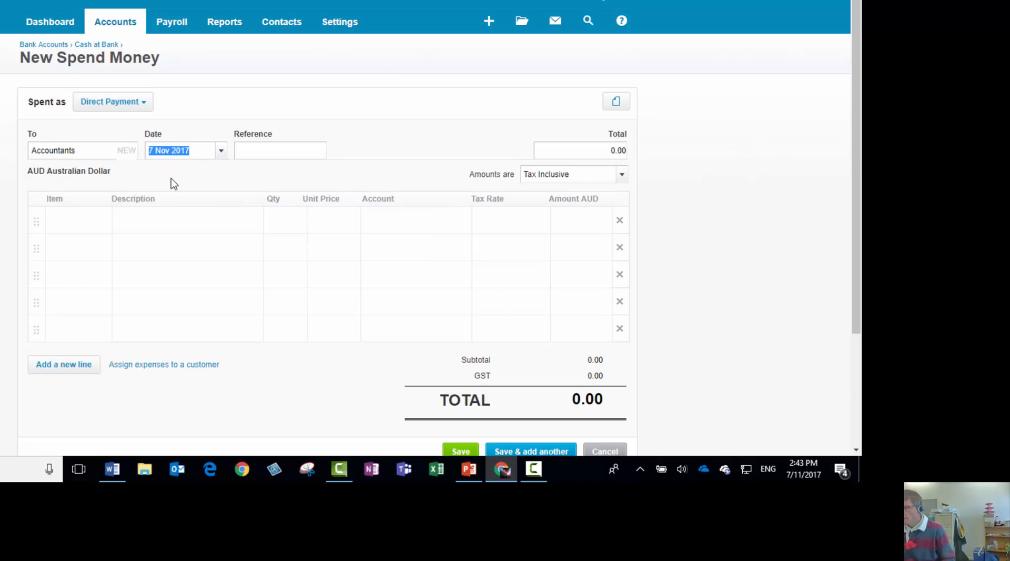
key("Tab")
Create a new item from the payment's first line with the code Accounting and the name Accounting fees
left_click(84, 223)
left_click(102, 222)
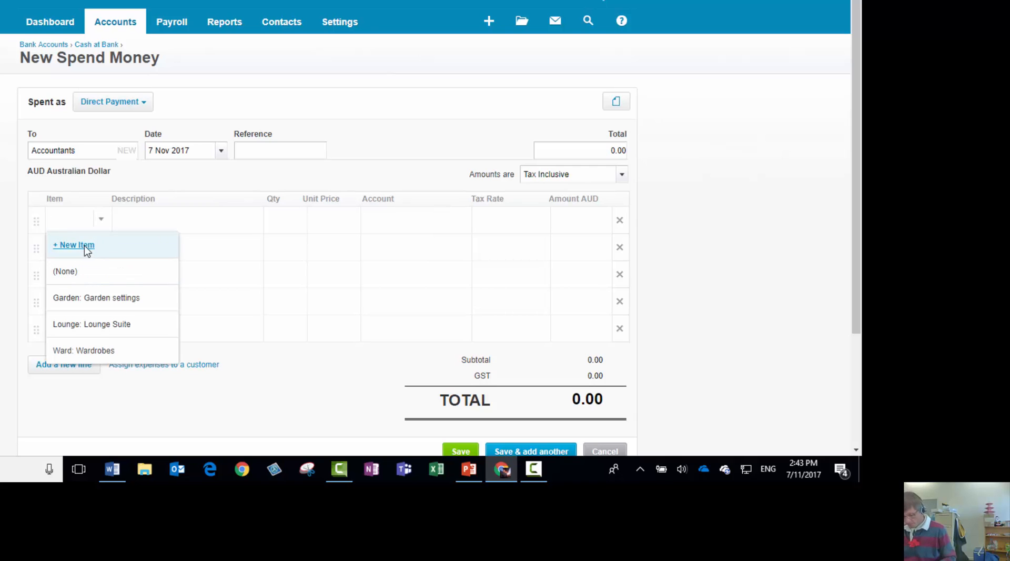
left_click(85, 245)
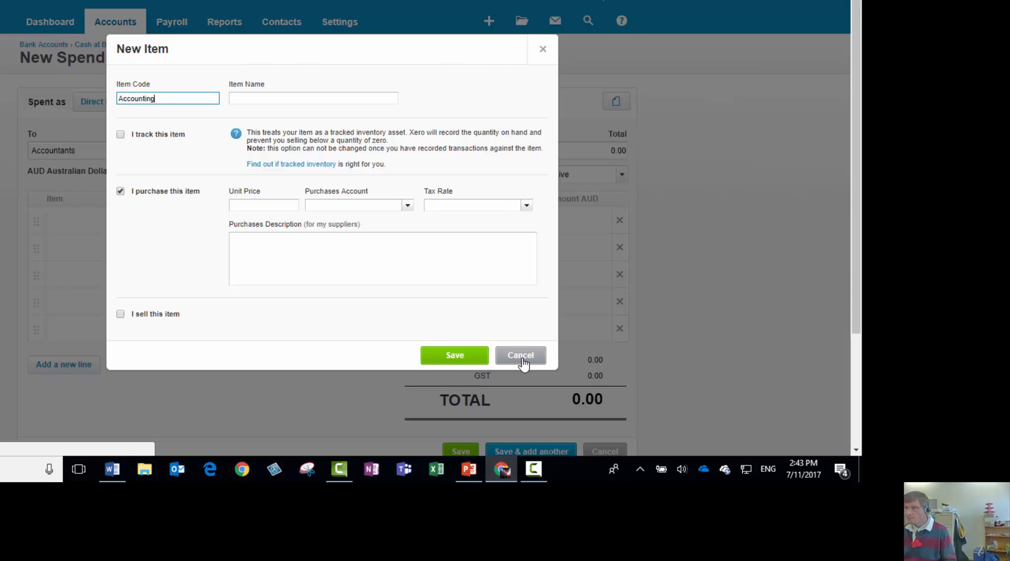
key("Tab")
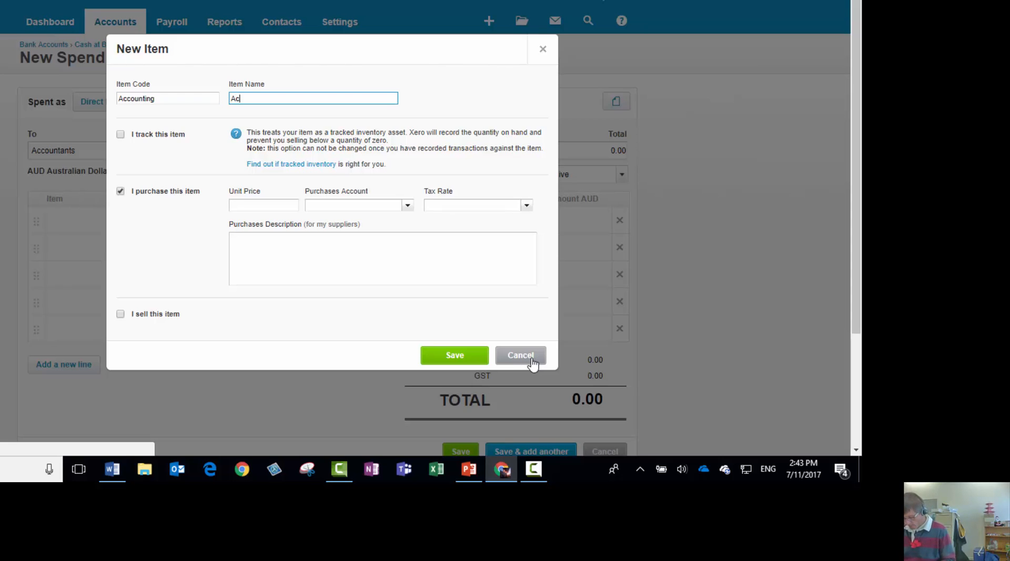
type("Accounting")
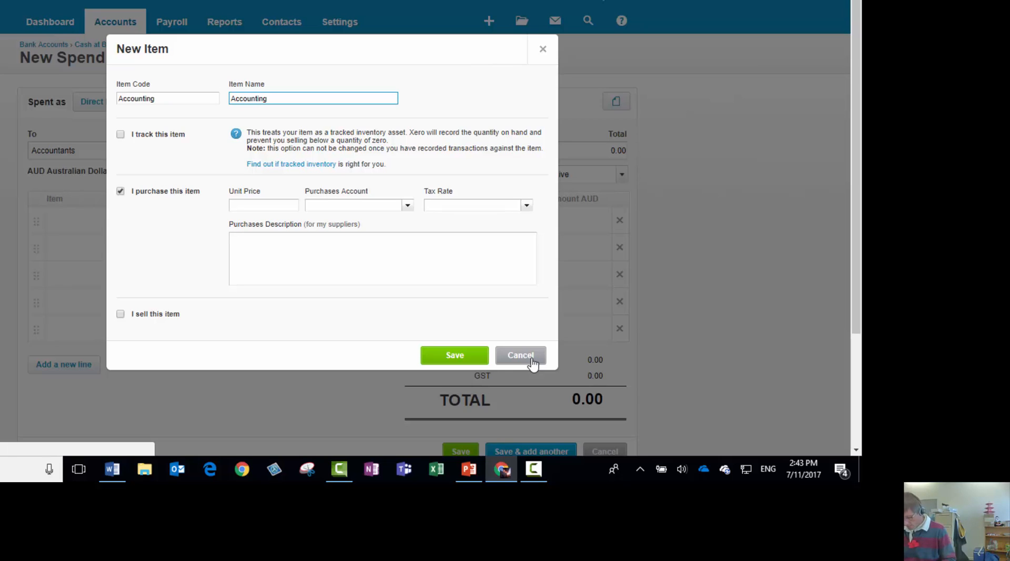
type(" fees")
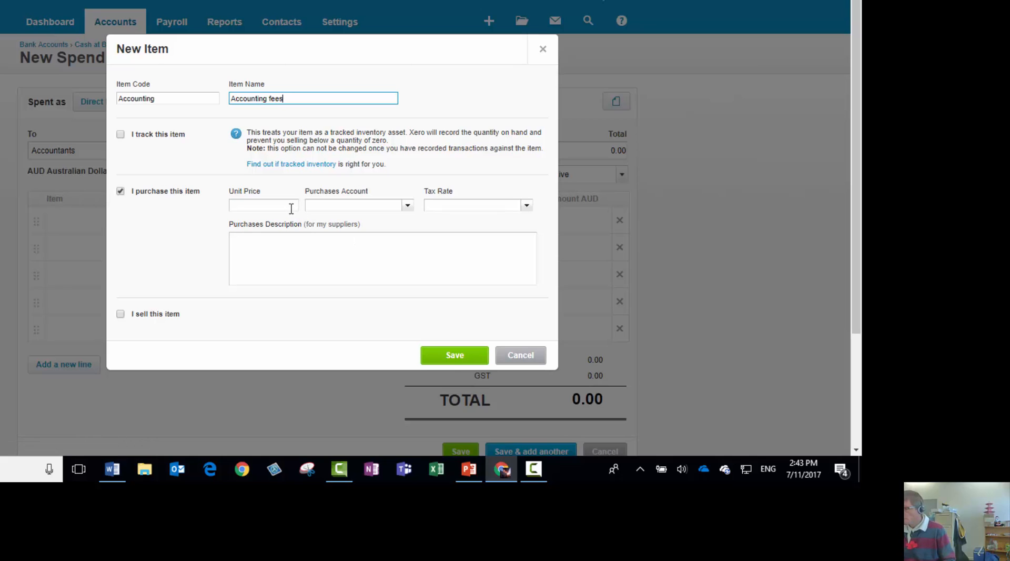
Set the new item's purchases account to 412 - Consulting & Accounting and save the item
left_click(408, 207)
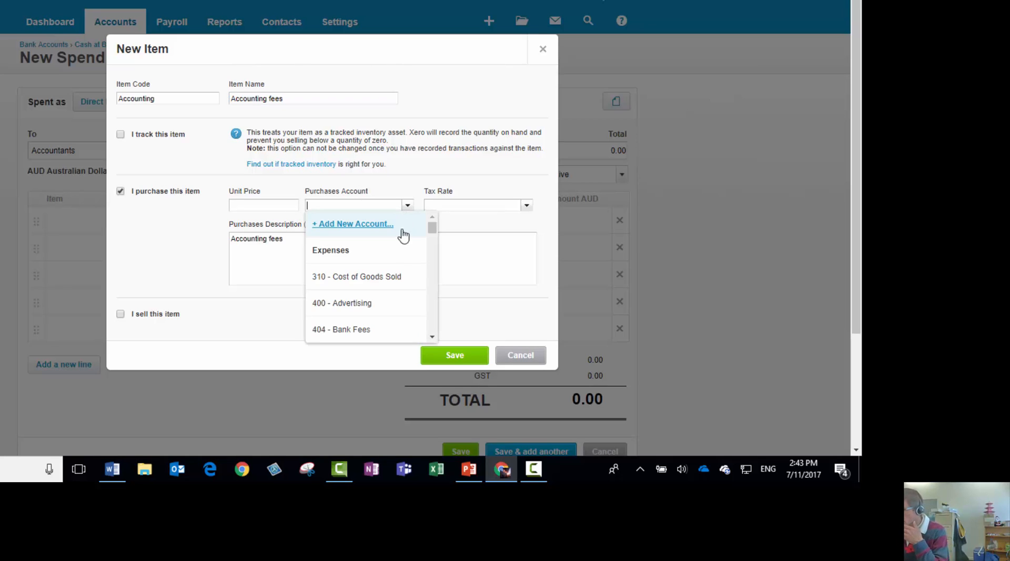
scroll(433, 224, "down", 1)
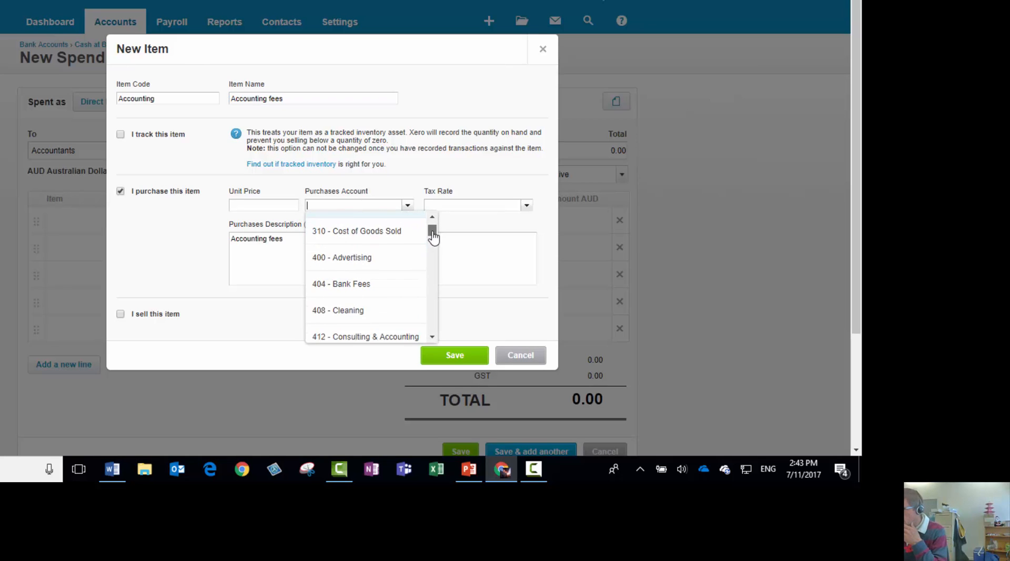
left_click_drag(435, 235, 437, 241)
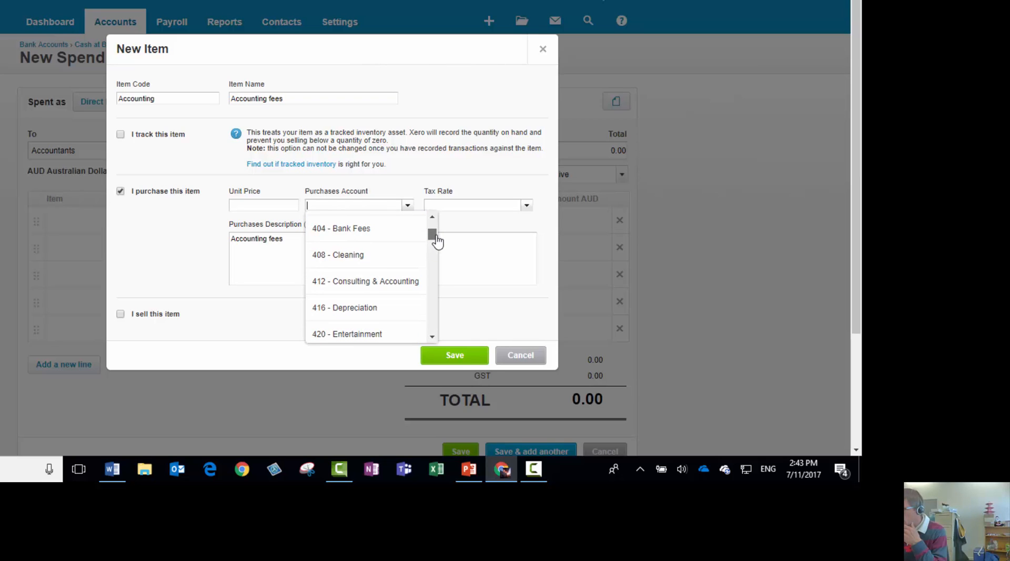
left_click(400, 282)
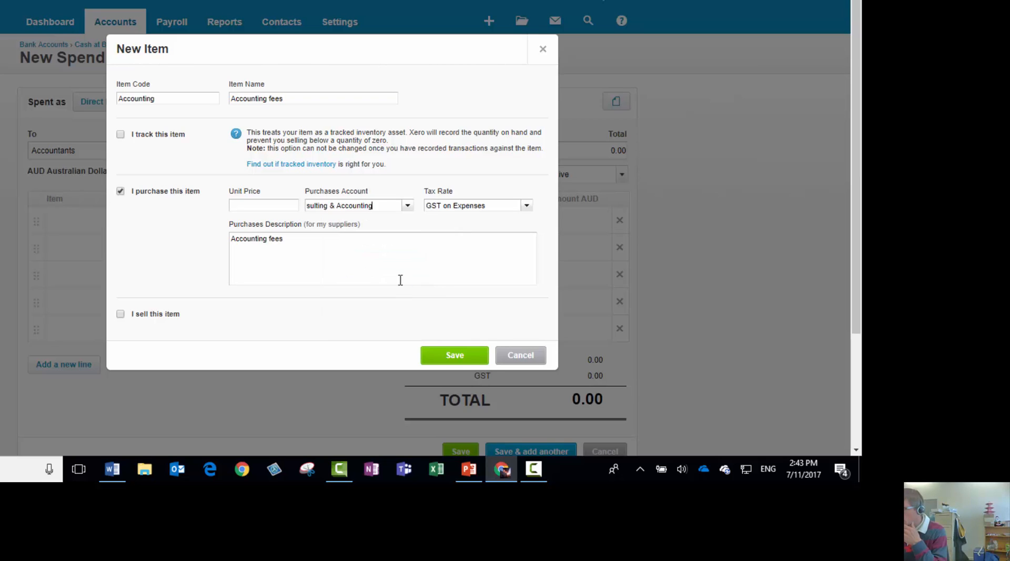
left_click(457, 358)
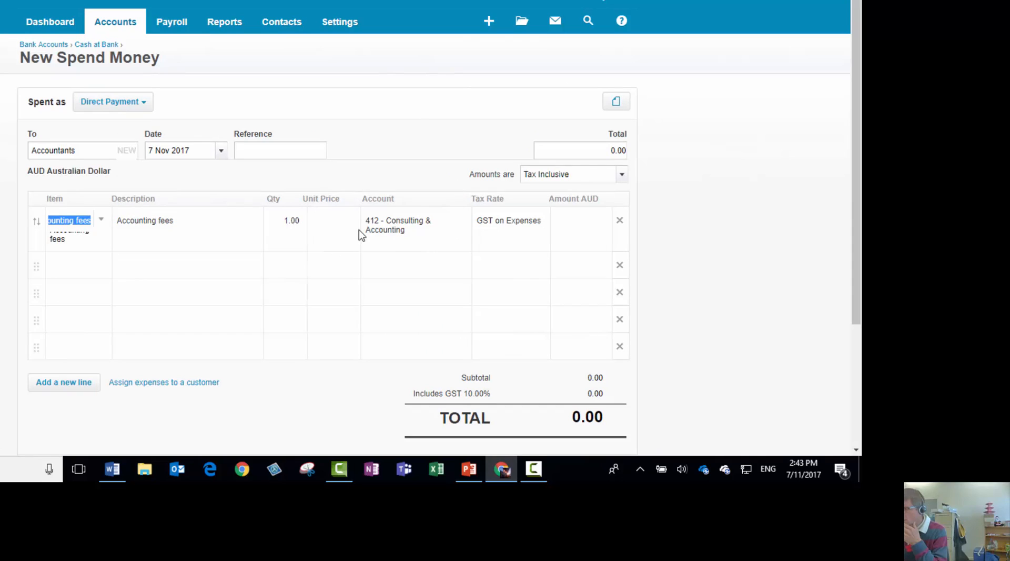
Set the accounting fees line's unit price to 406, save the payment and start another one
left_click(330, 217)
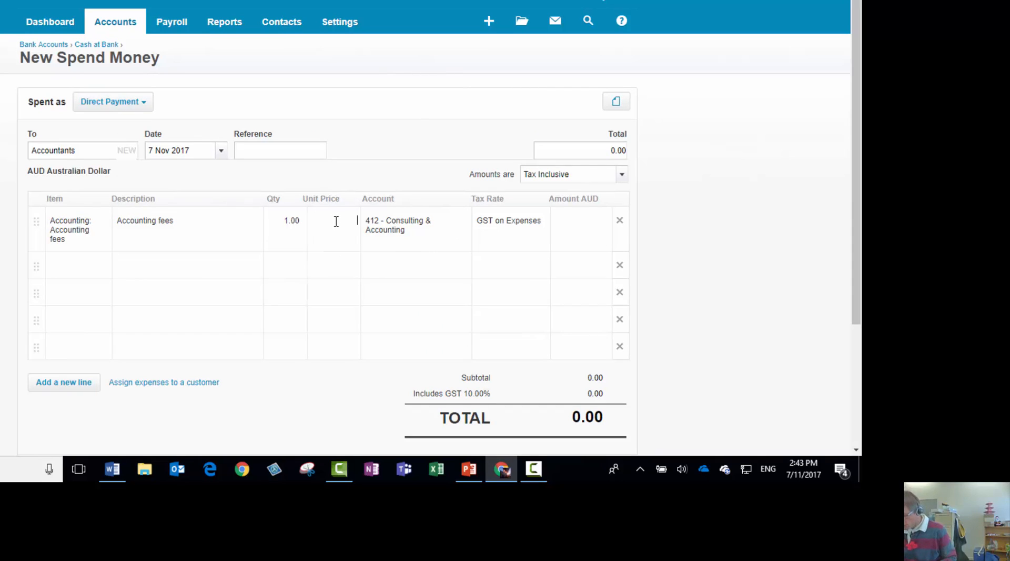
type("406")
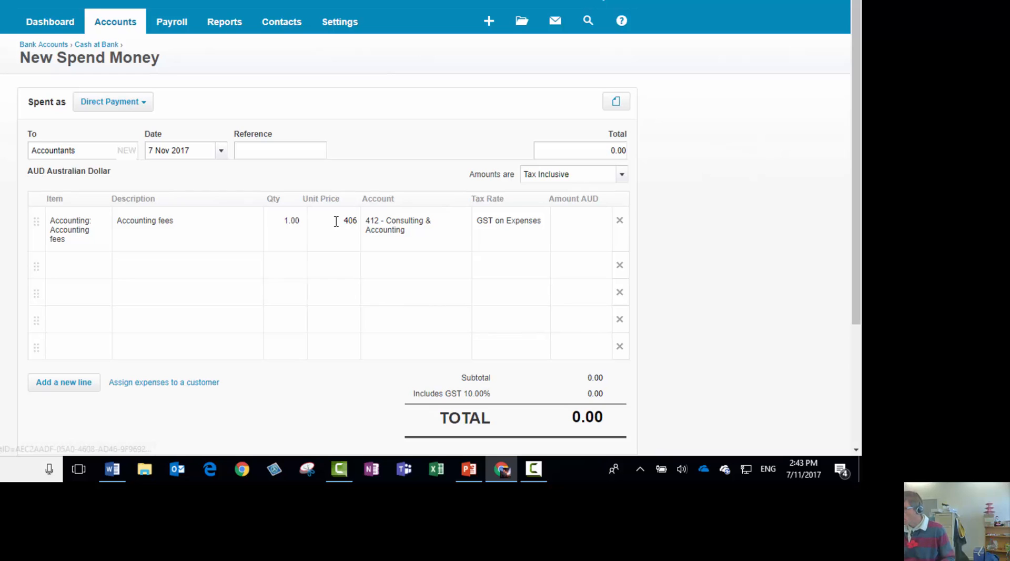
key("Tab")
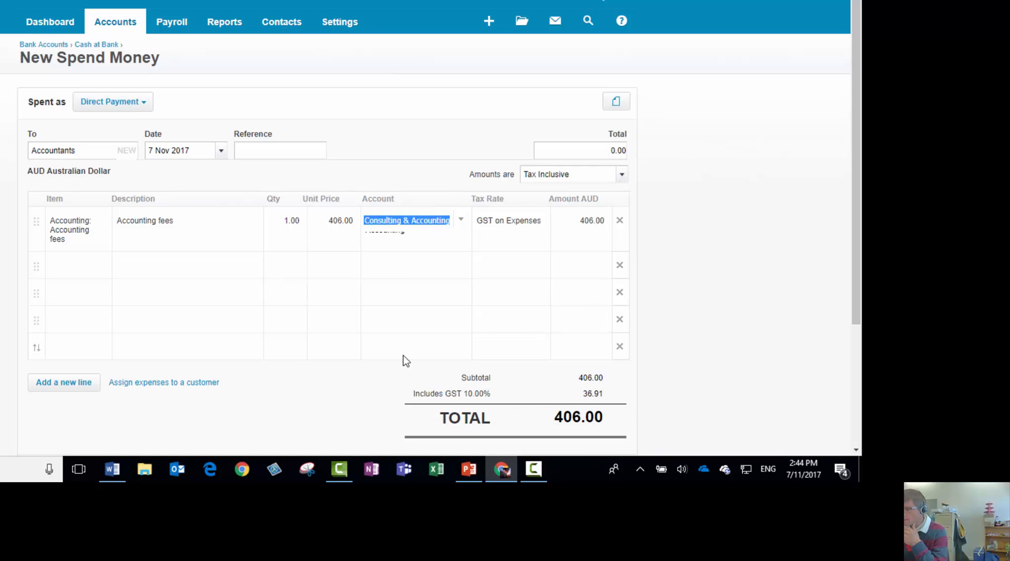
scroll(403, 354, "down", 3)
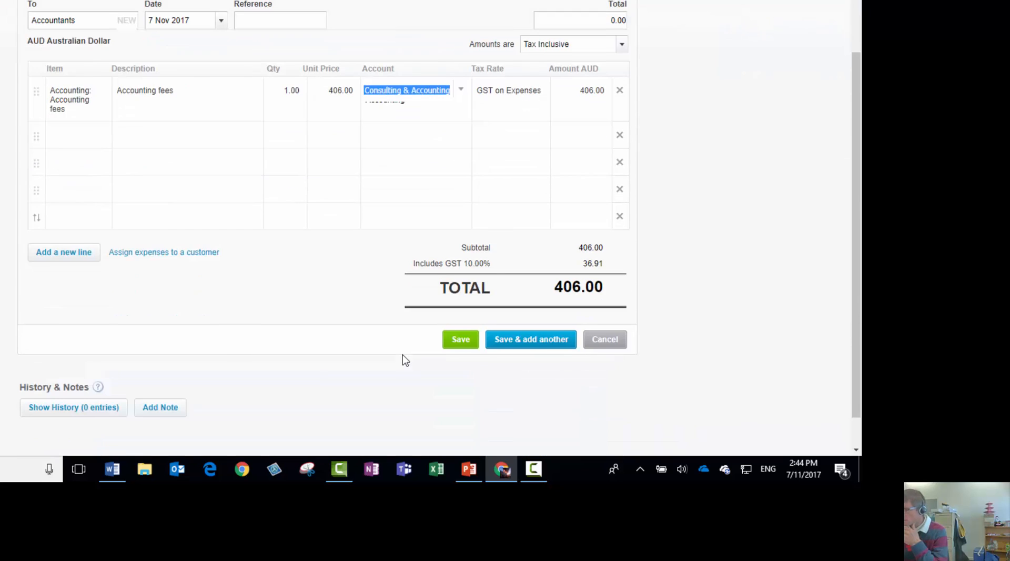
left_click(520, 342)
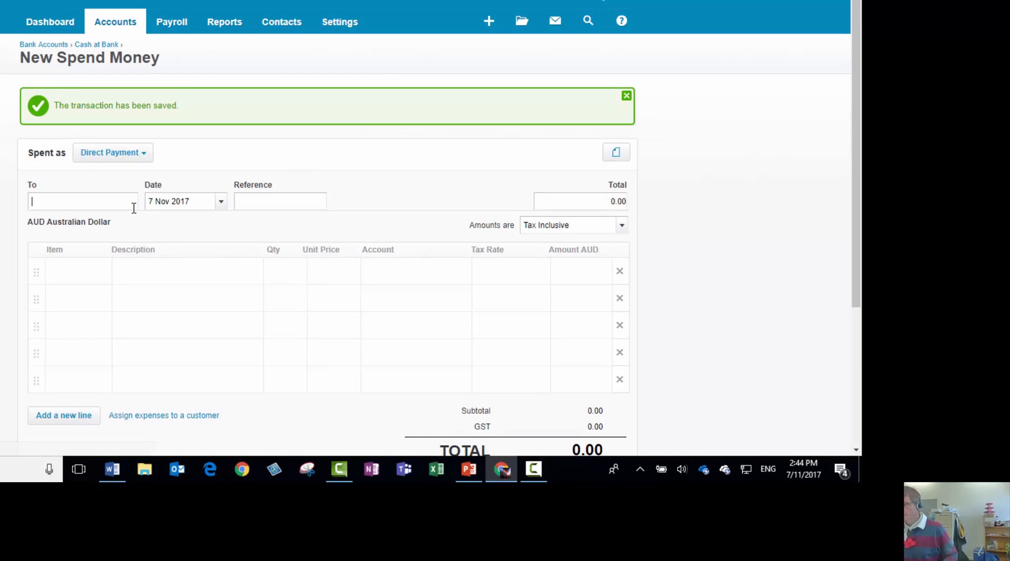
Enter Wages as a new contact in the second payment's payee field, leaving the date as it is
left_click(120, 209)
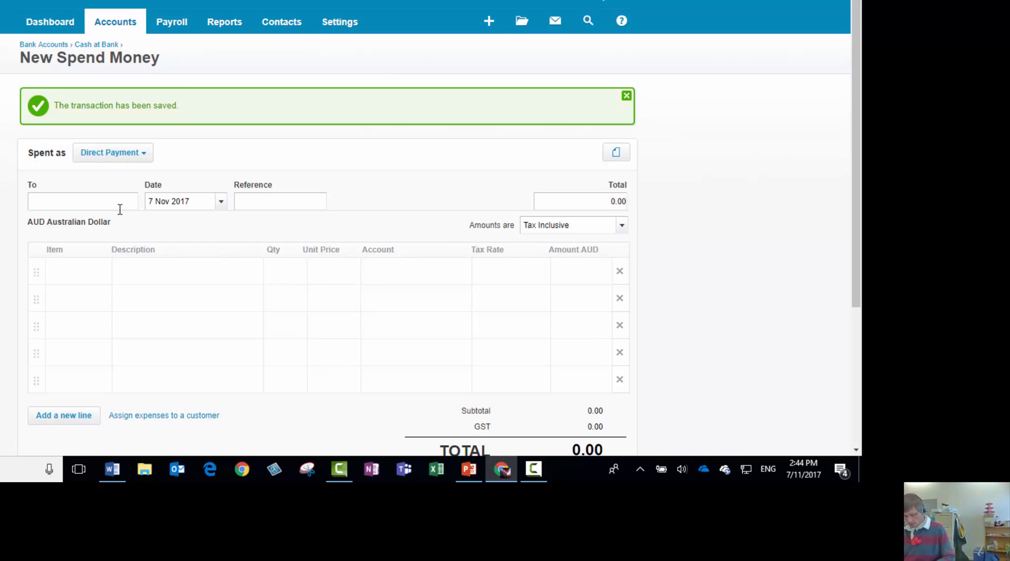
type("Wages")
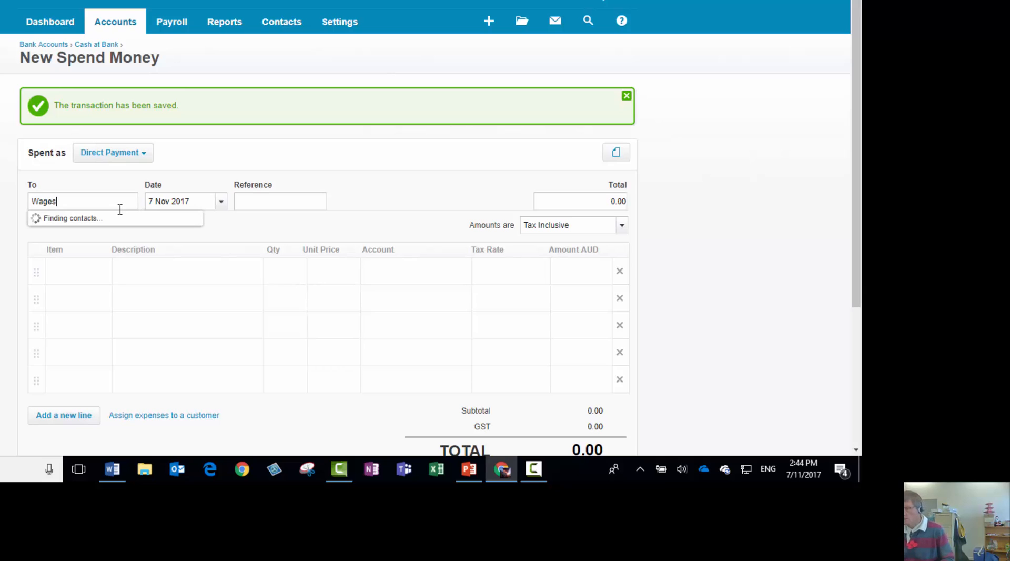
left_click(101, 222)
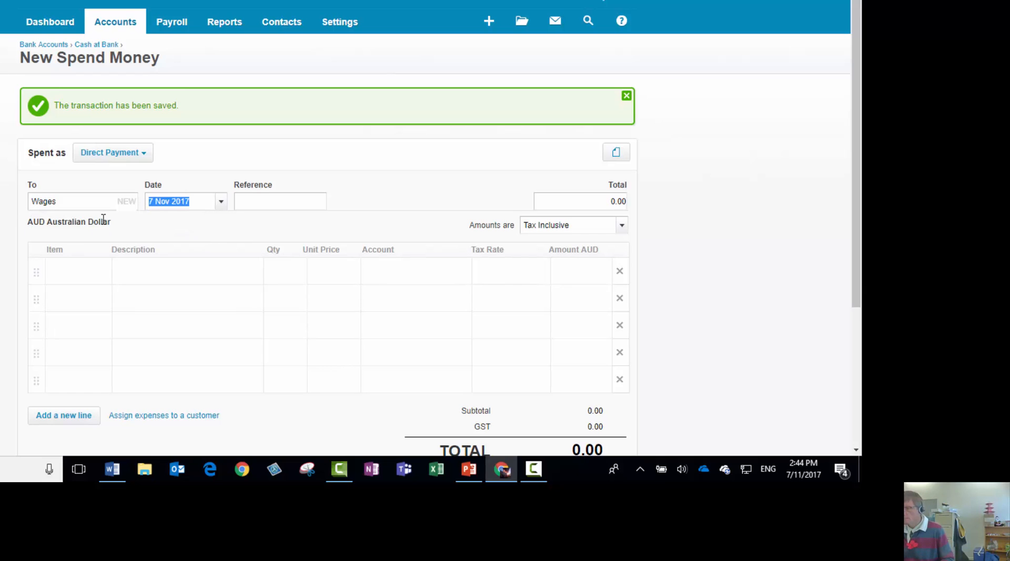
key("Tab")
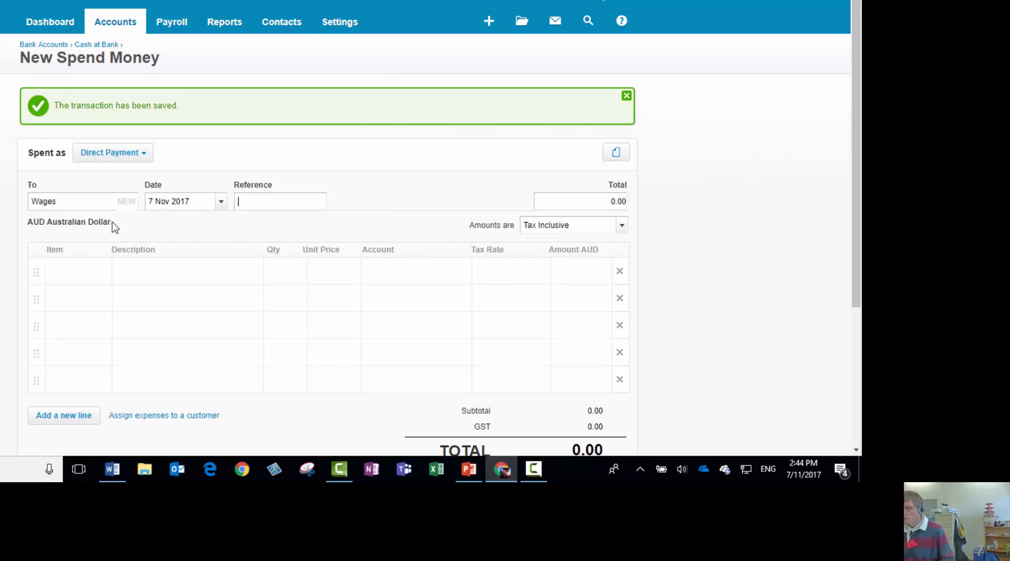
Start a new item from the payment's first line with Wages as both item code and item name
left_click(103, 272)
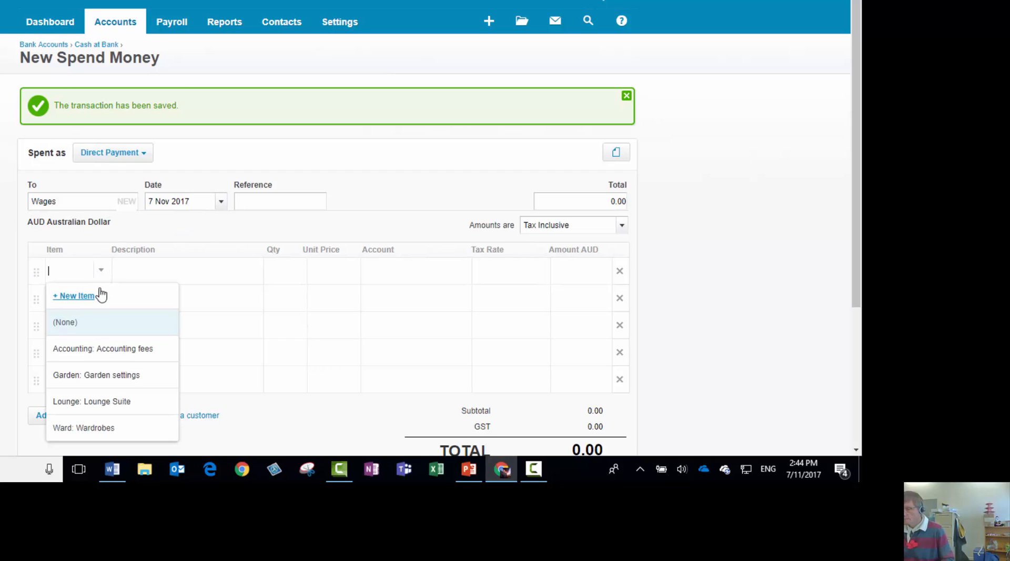
left_click(97, 298)
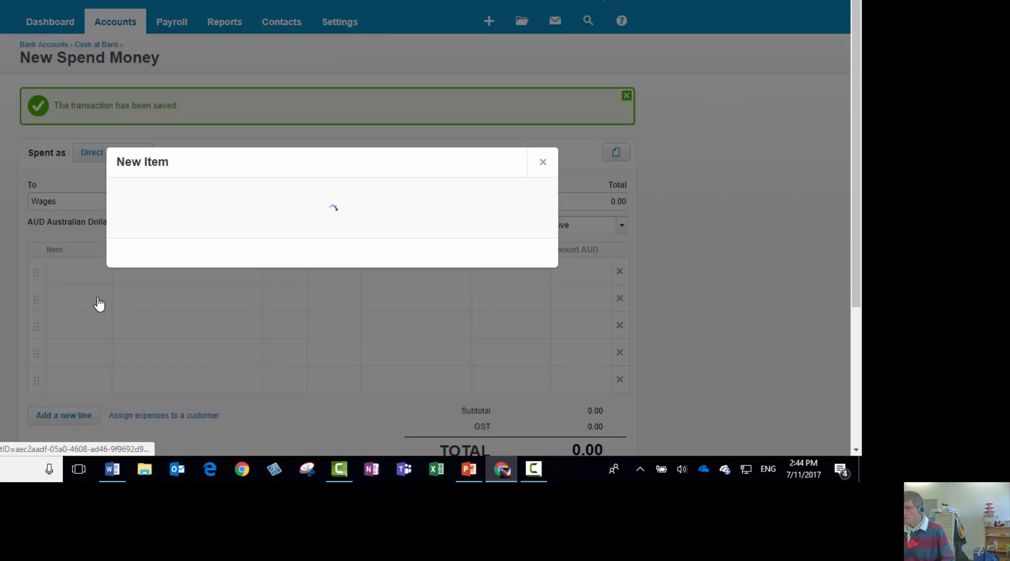
type("Wages")
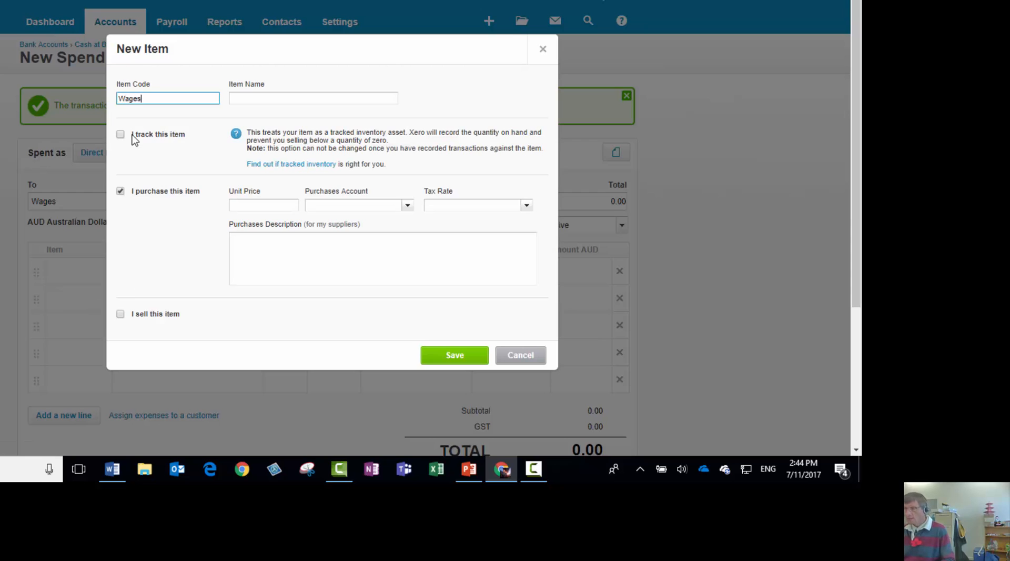
key("Tab")
type("Wages")
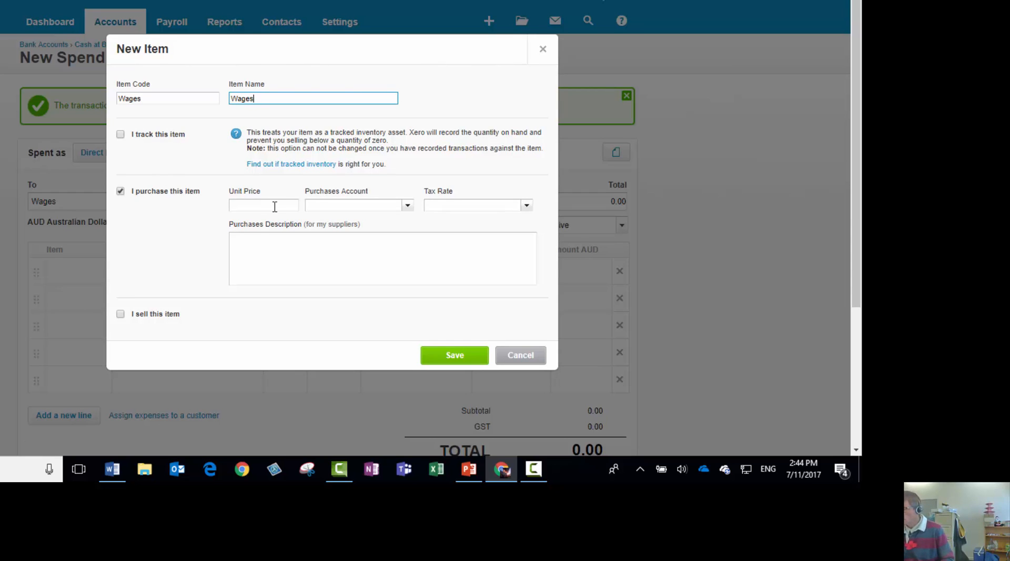
Set the Wages item's purchases account to Wages and Salaries
left_click(406, 206)
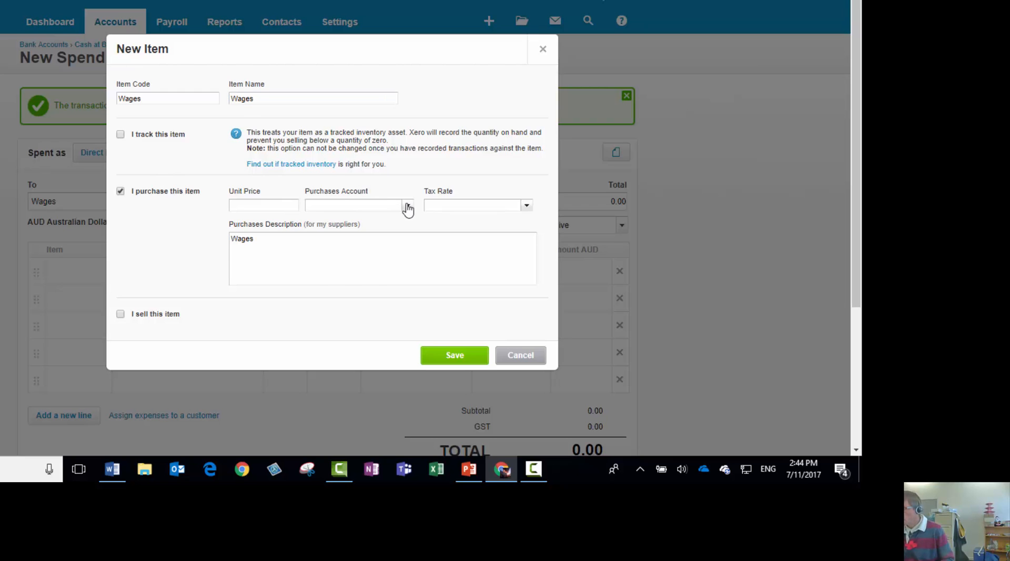
left_click_drag(433, 232, 420, 264)
left_click(402, 274)
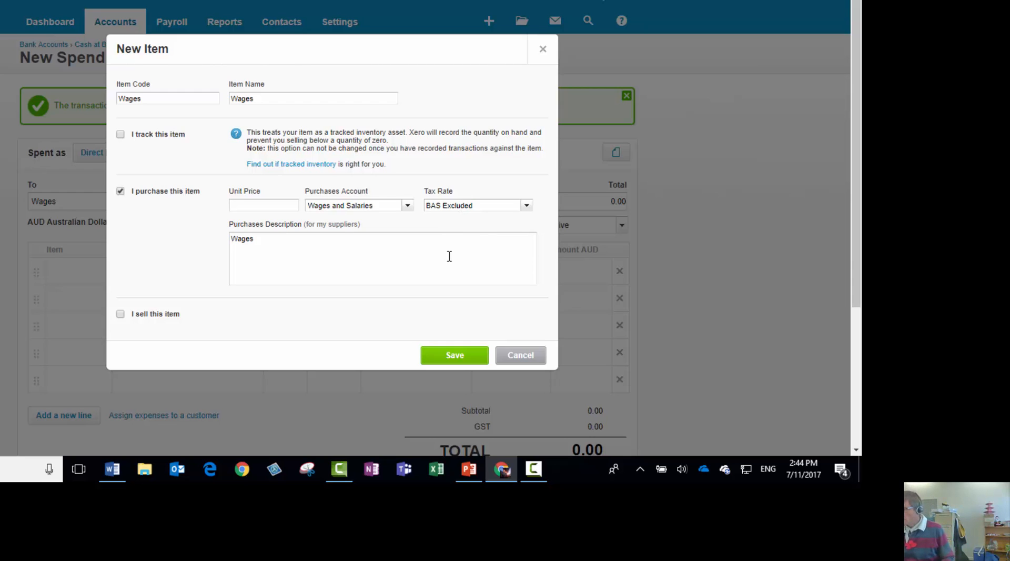
Save the new Wages item and set the wages line's unit price to 794
left_click(466, 359)
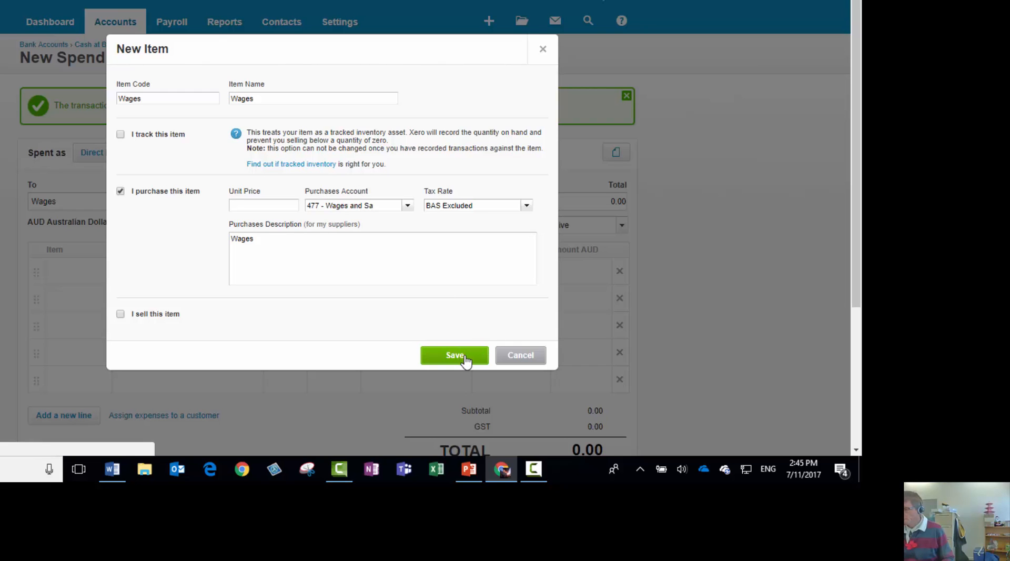
left_click(465, 360)
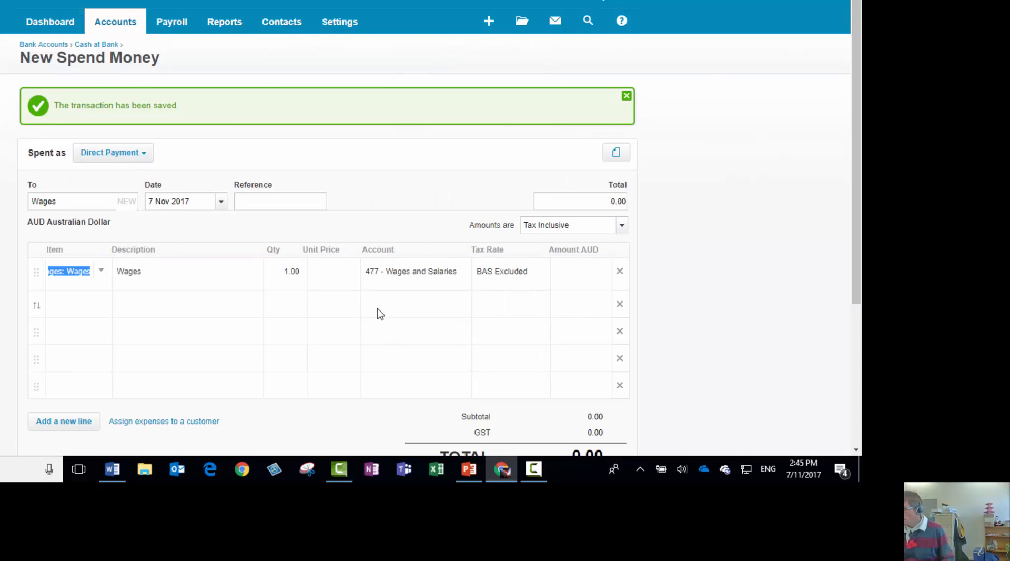
left_click(340, 273)
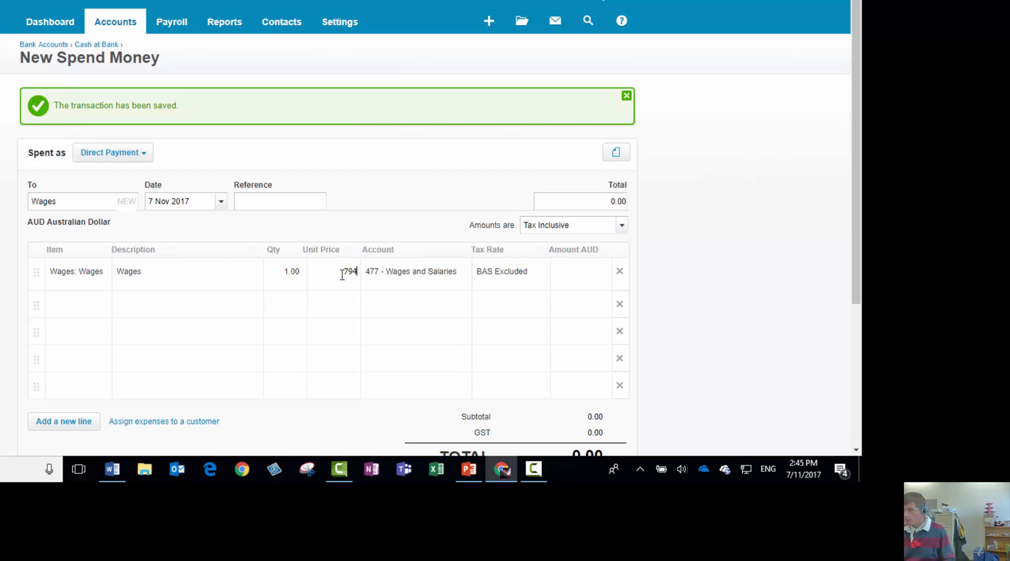
key("Tab")
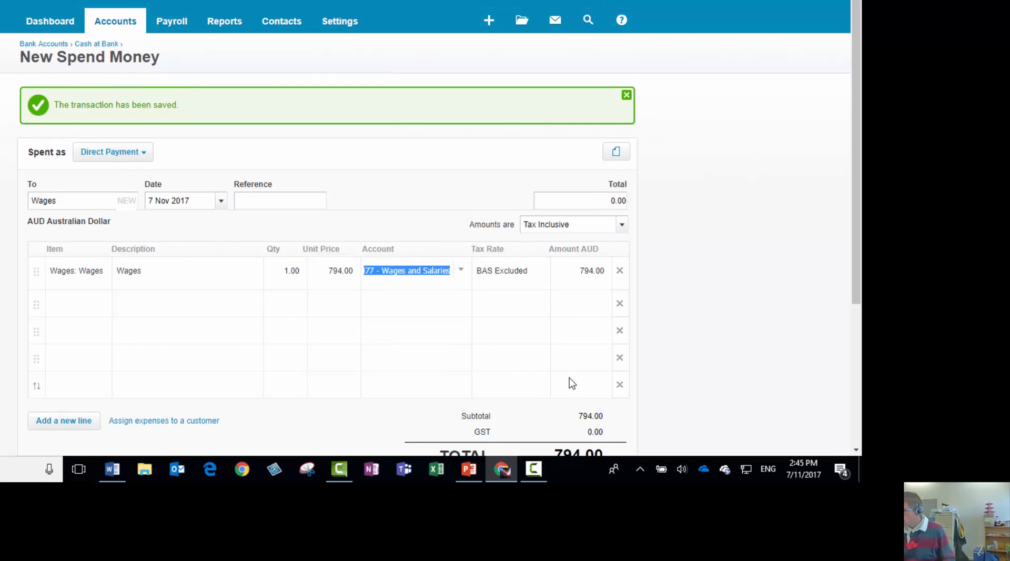
Check the tax treatment options, keep the amounts Tax Inclusive and save the wages payment
scroll(569, 384, "down", 3)
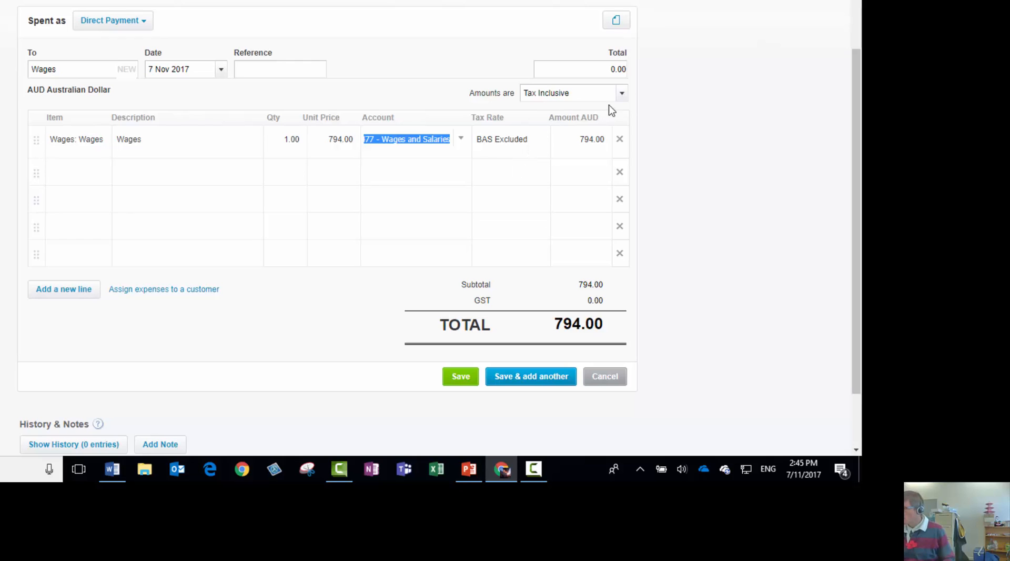
left_click(622, 96)
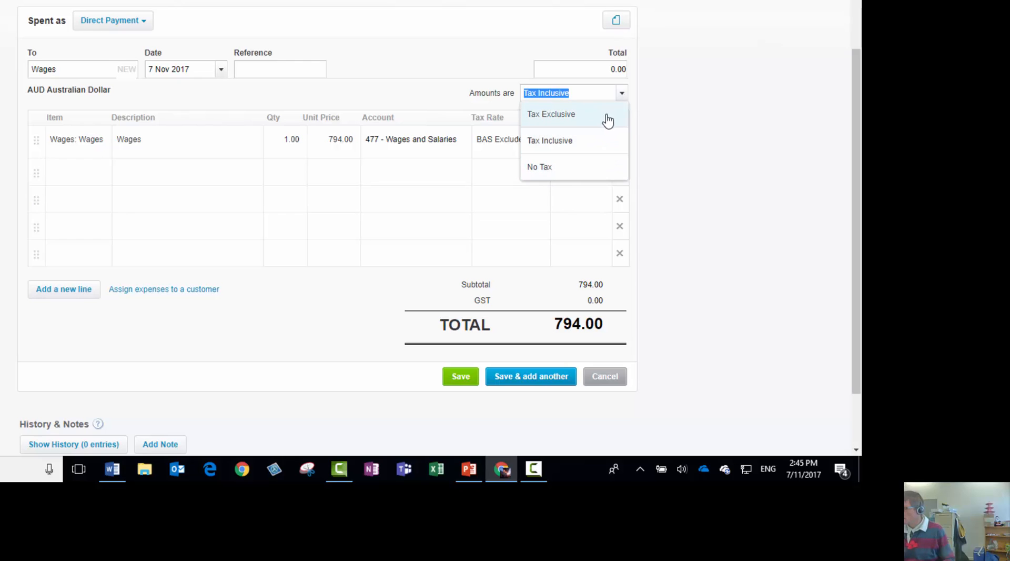
left_click(623, 98)
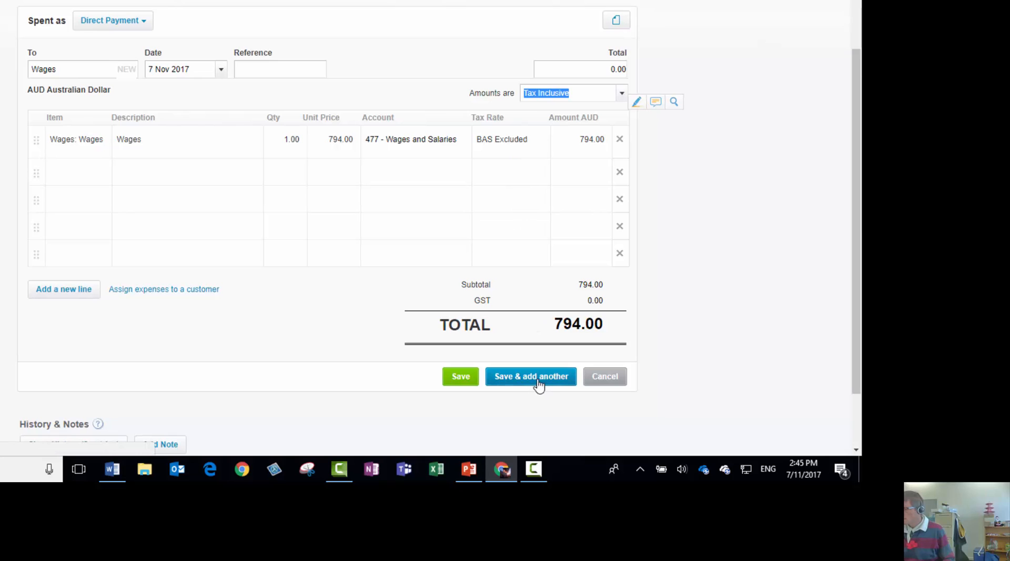
left_click(462, 377)
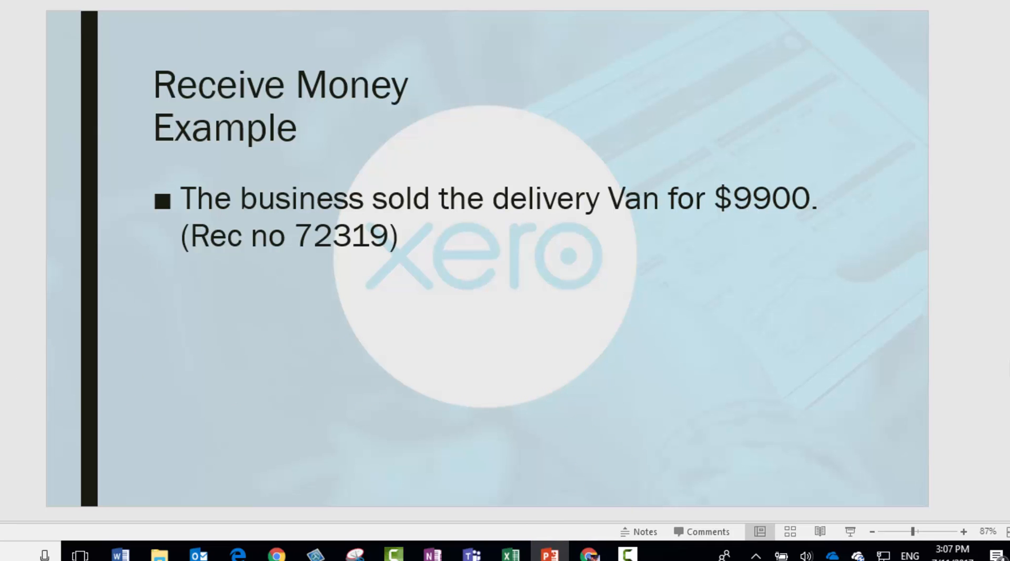
Show the Cash Receipts slide, switch to Xero in the browser and start a new Receive Money transaction for the Cash at Bank account
key("Page_Up")
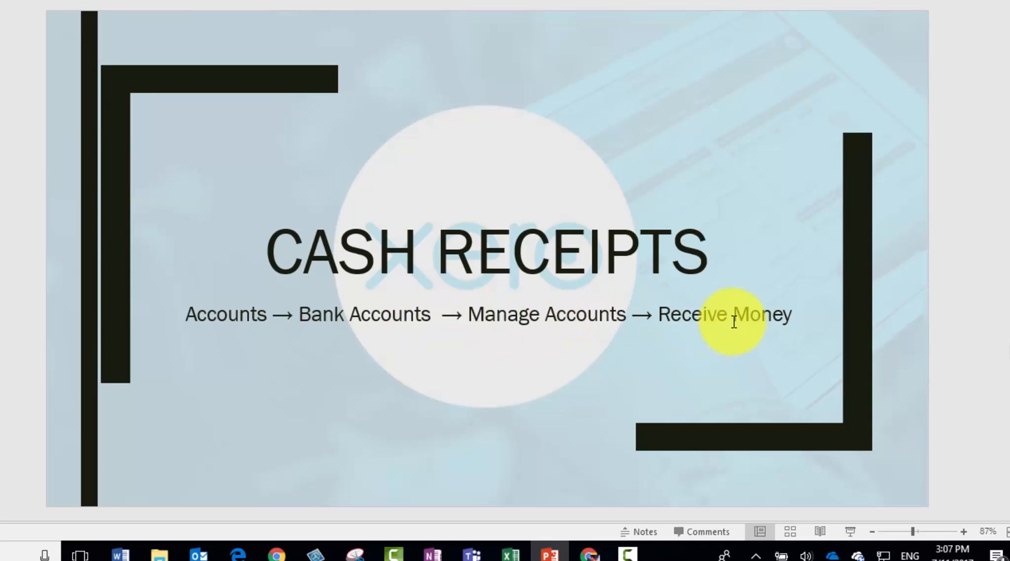
left_click(590, 553)
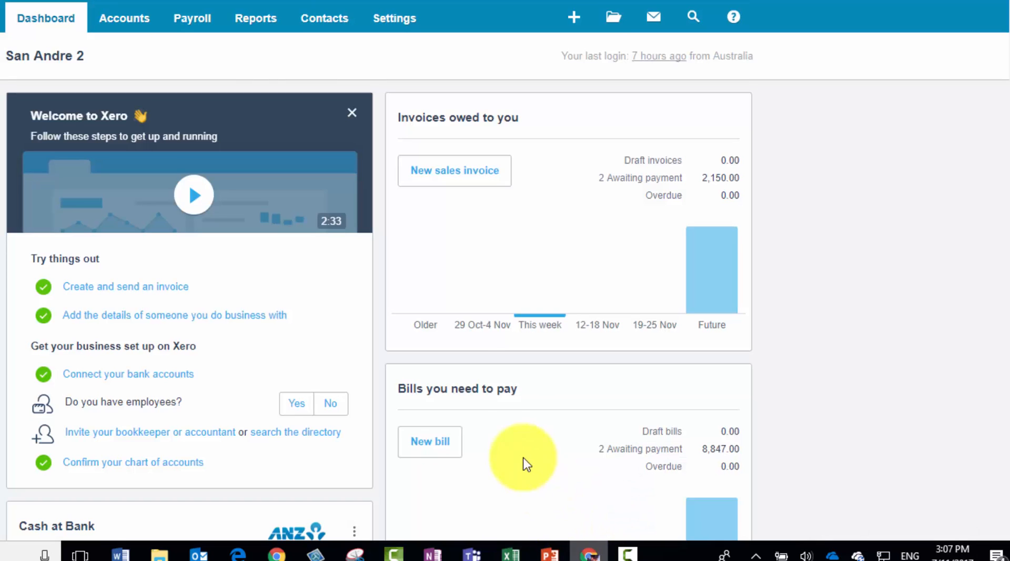
left_click(150, 29)
left_click(141, 55)
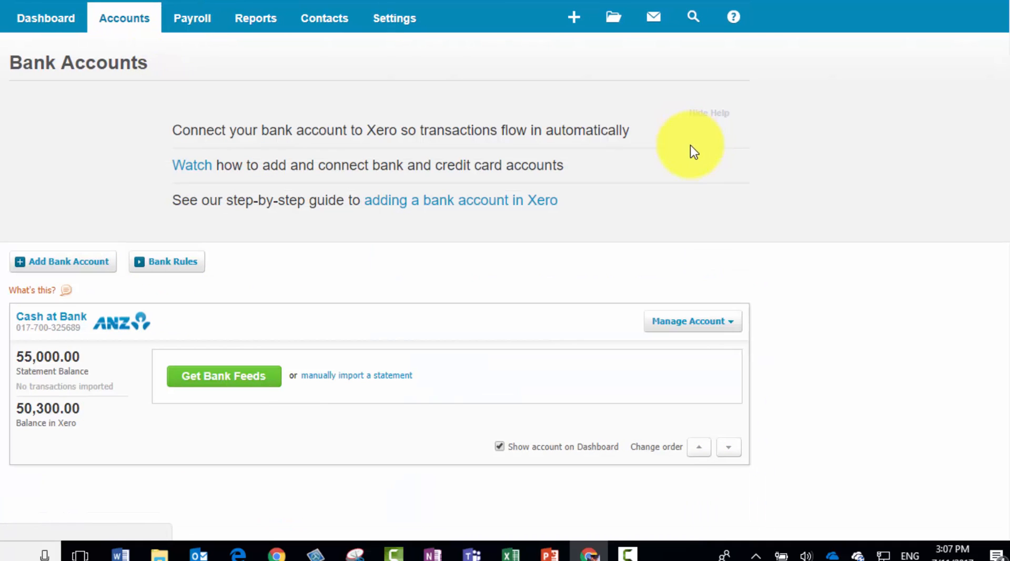
left_click(722, 322)
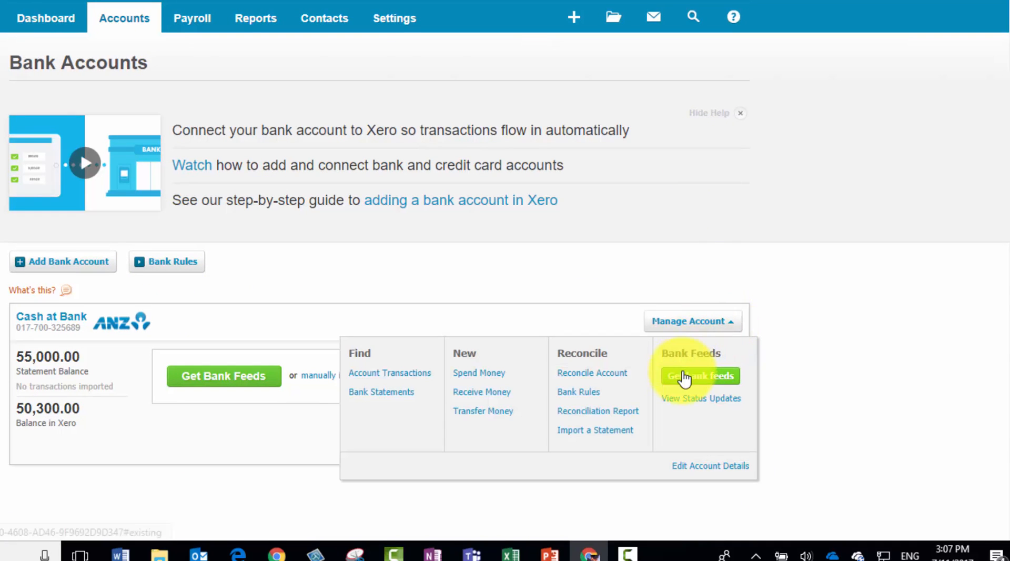
left_click(473, 393)
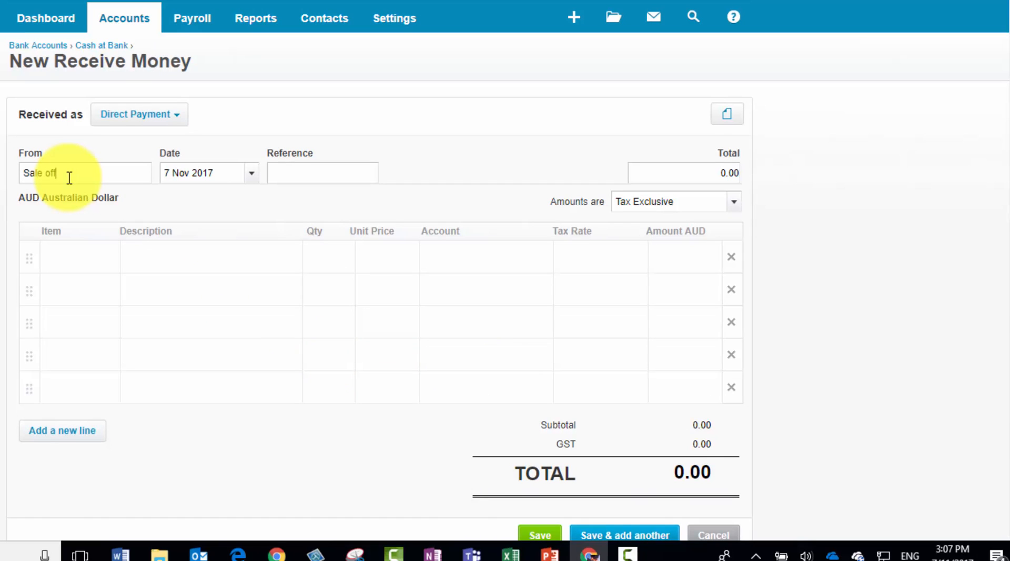
Enter Sale of Van as the payer of the receipt
type("V")
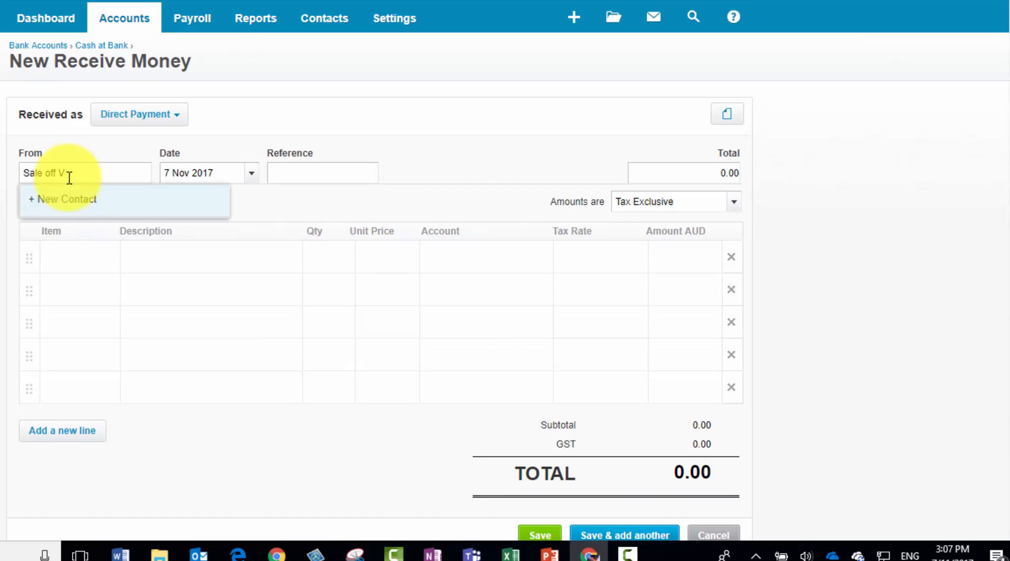
key("BackSpace")
key("BackSpace")
Fill in the receipt's first line with the description Sale of van, quantity 1 and unit price 9900
left_click(107, 258)
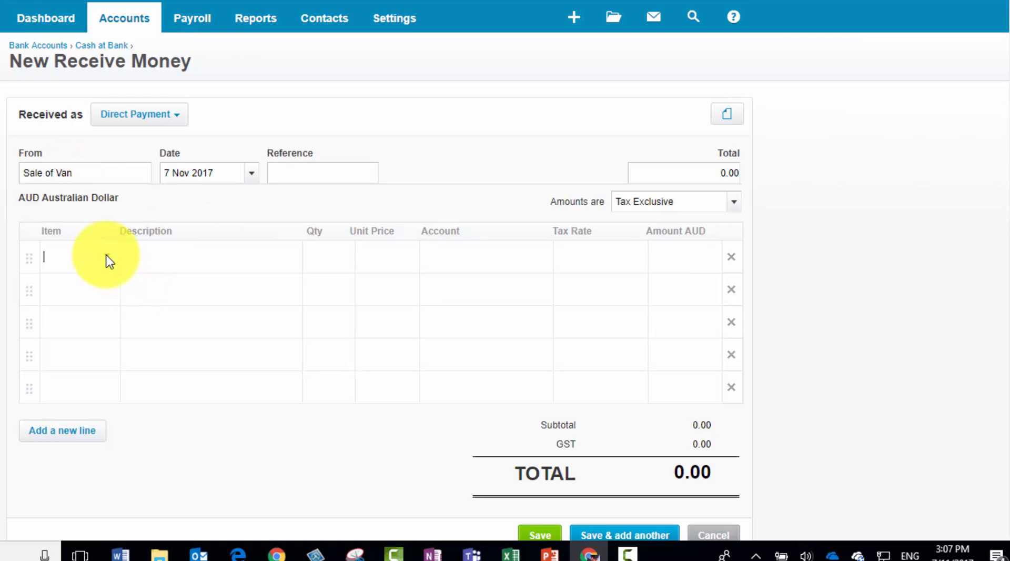
left_click(144, 258)
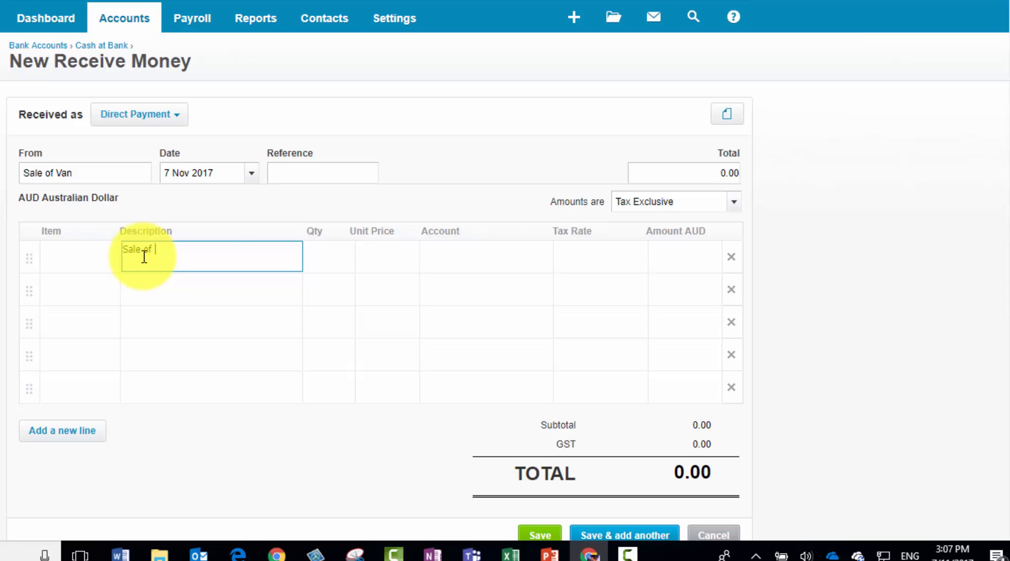
key("Tab")
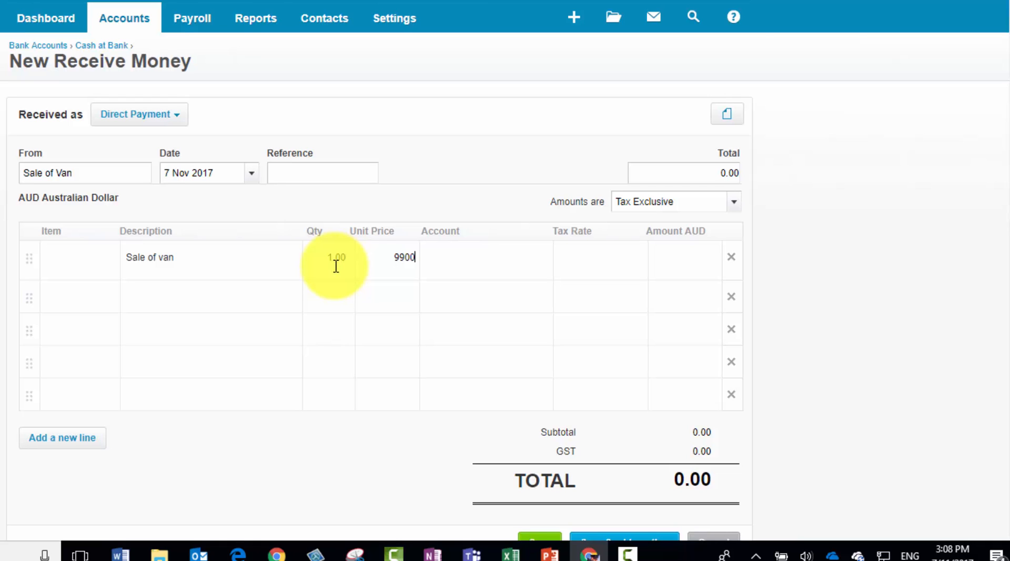
key("Tab")
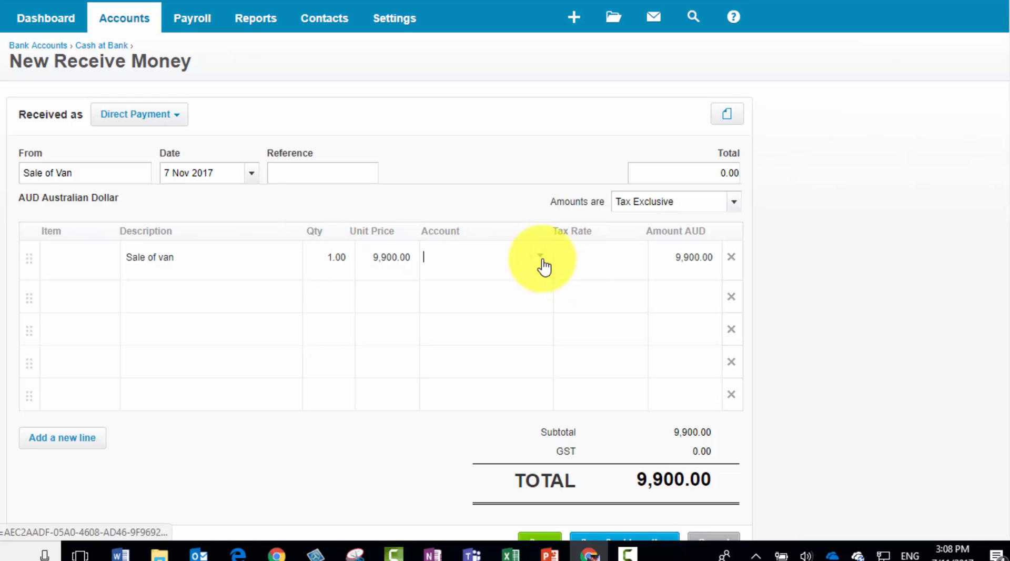
Change the receipt's amounts to Tax Inclusive
left_click(736, 203)
left_click(679, 264)
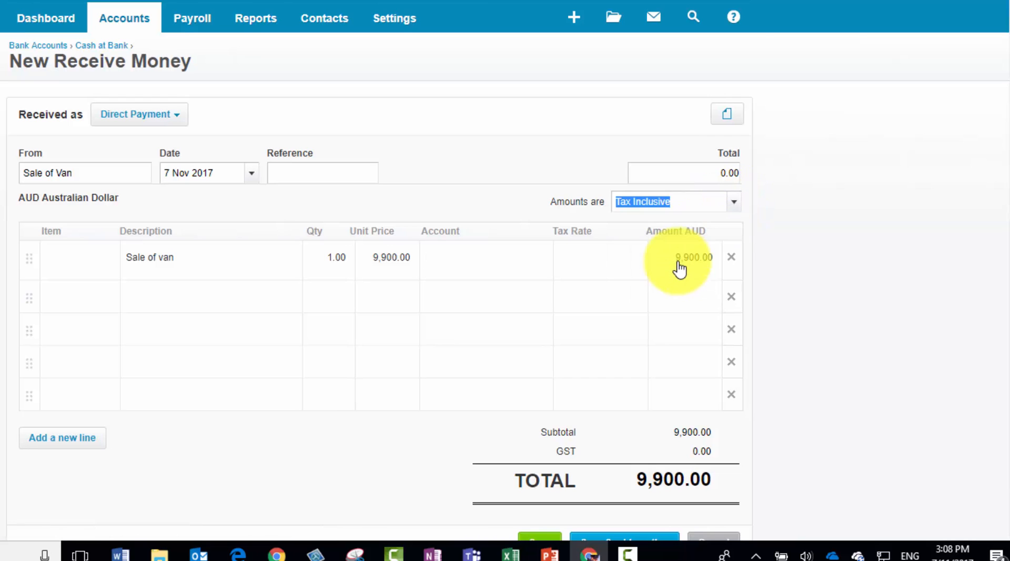
key("Tab")
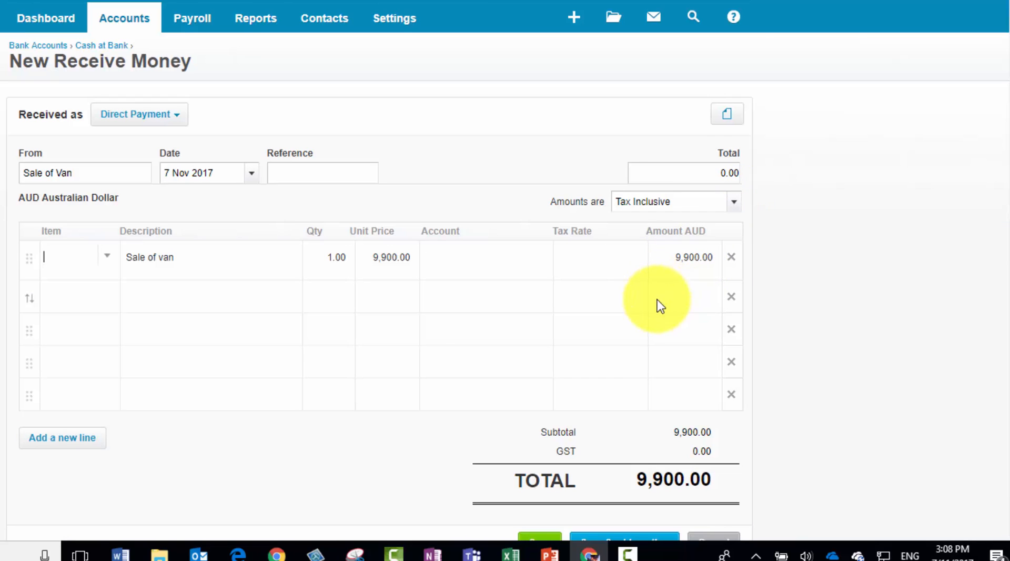
Assign the van sale line to account 740 - Delivery Van and save the receipt
left_click(477, 255)
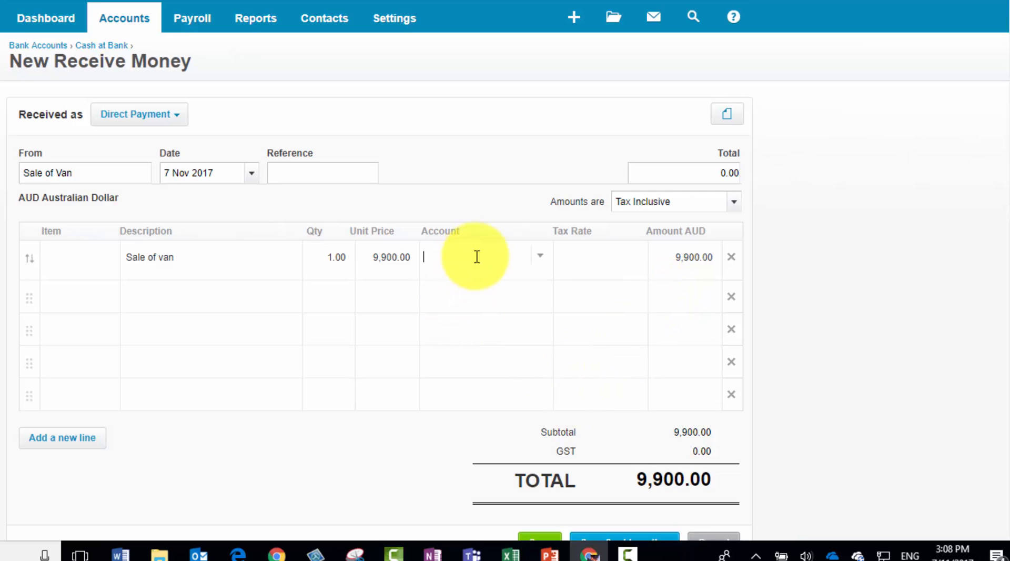
left_click(541, 258)
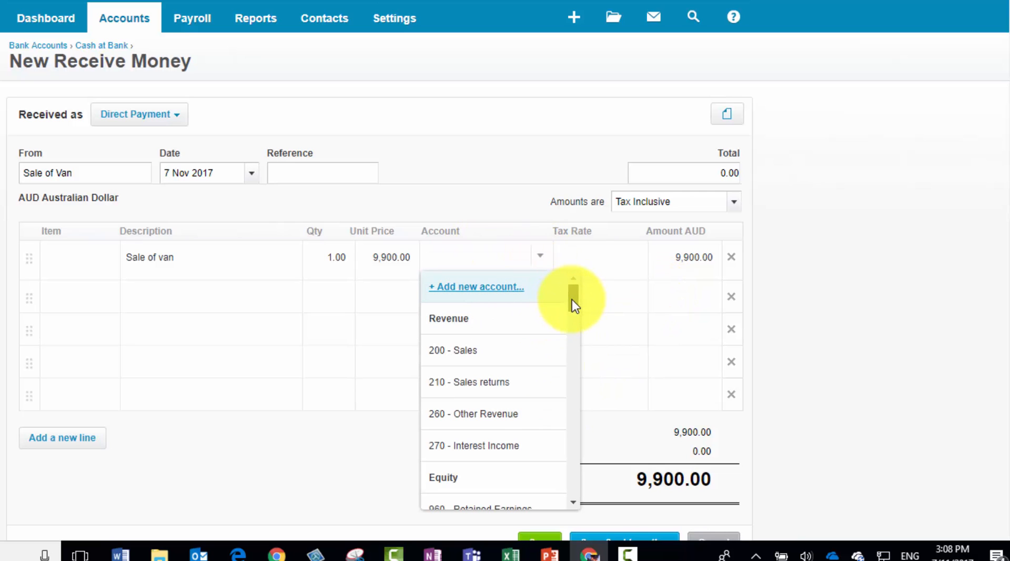
left_click_drag(572, 299, 575, 394)
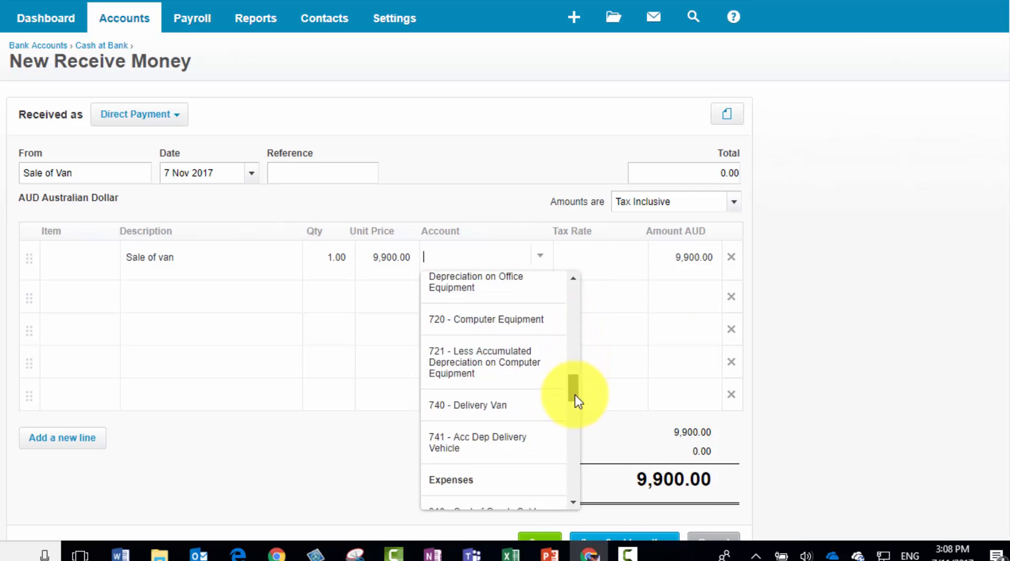
scroll(575, 395, "down", 1)
left_click(497, 360)
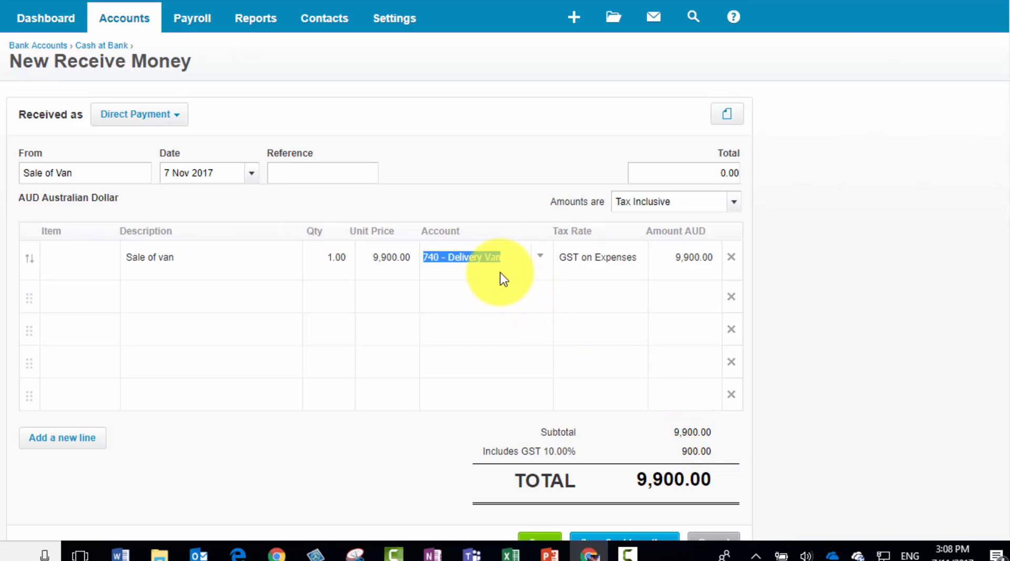
scroll(616, 414, "down", 1)
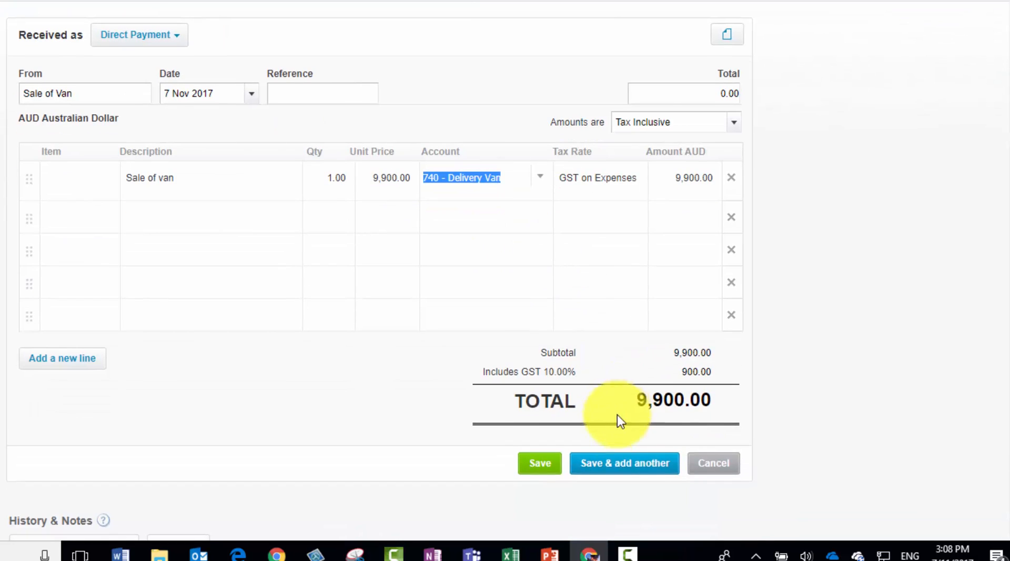
left_click(540, 466)
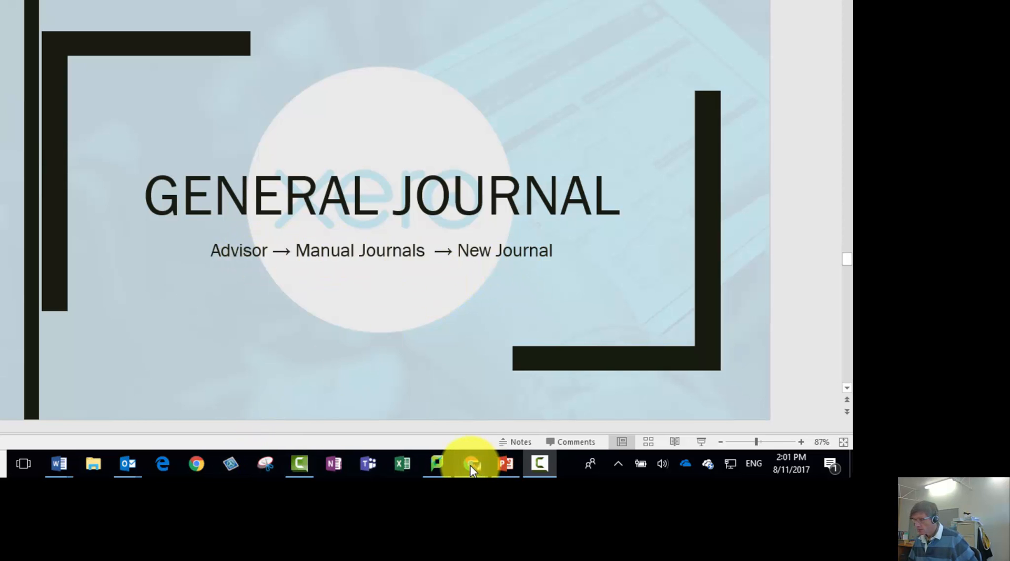
Switch to Xero in the browser and open the Users page of the organisation's general settings
mouse_move(472, 468)
left_click(458, 413)
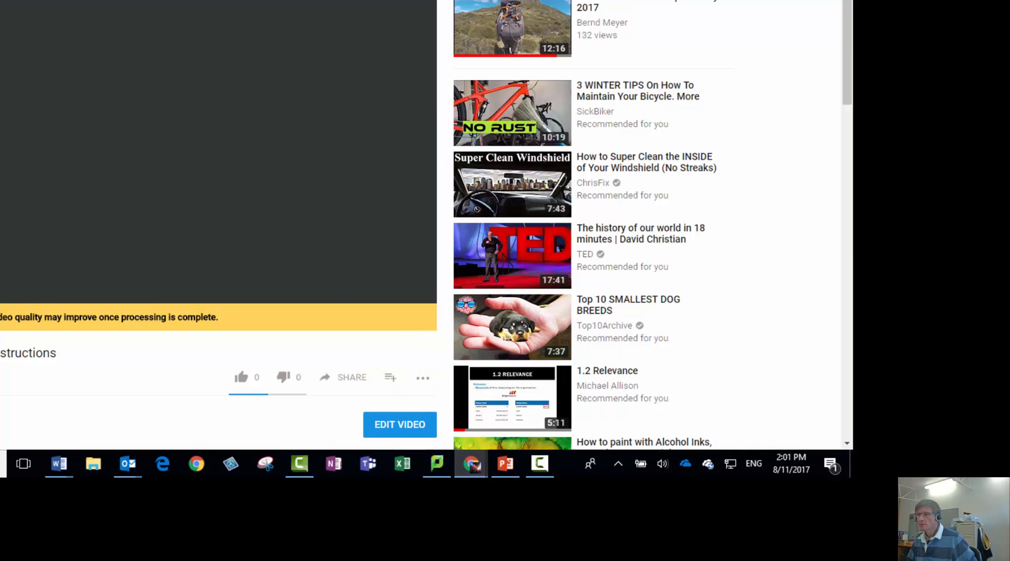
left_click(58, 1)
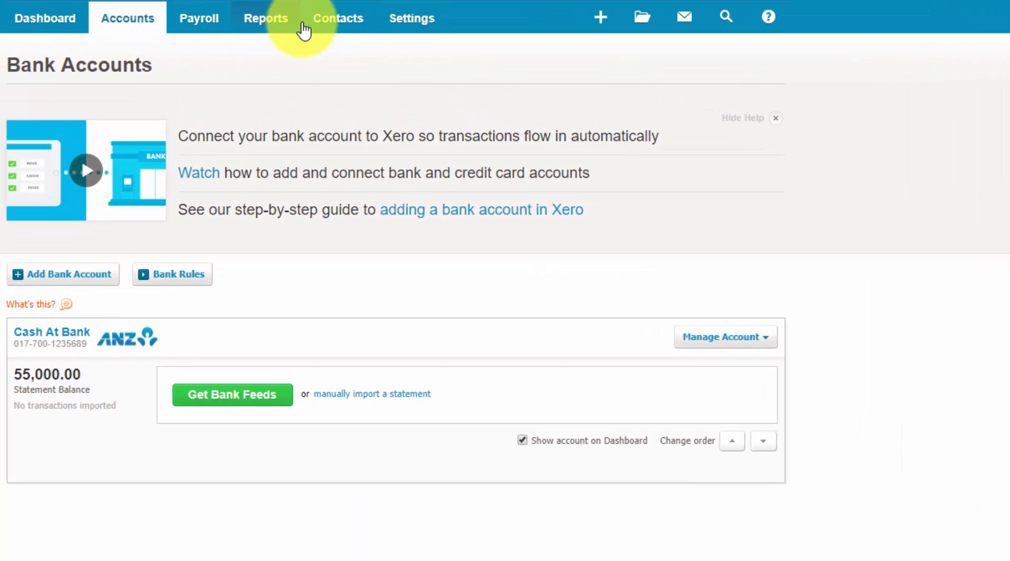
left_click(408, 24)
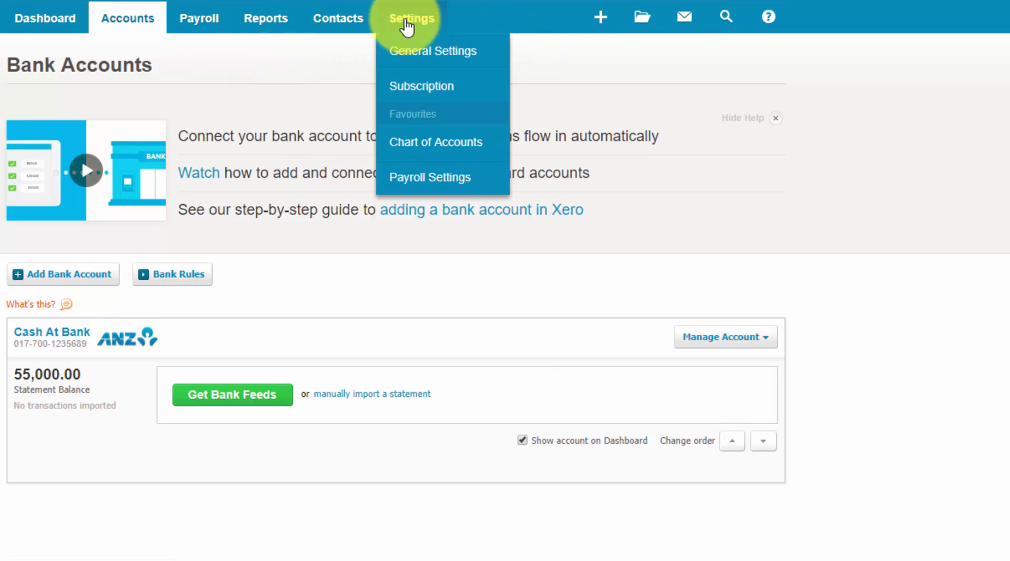
left_click(416, 53)
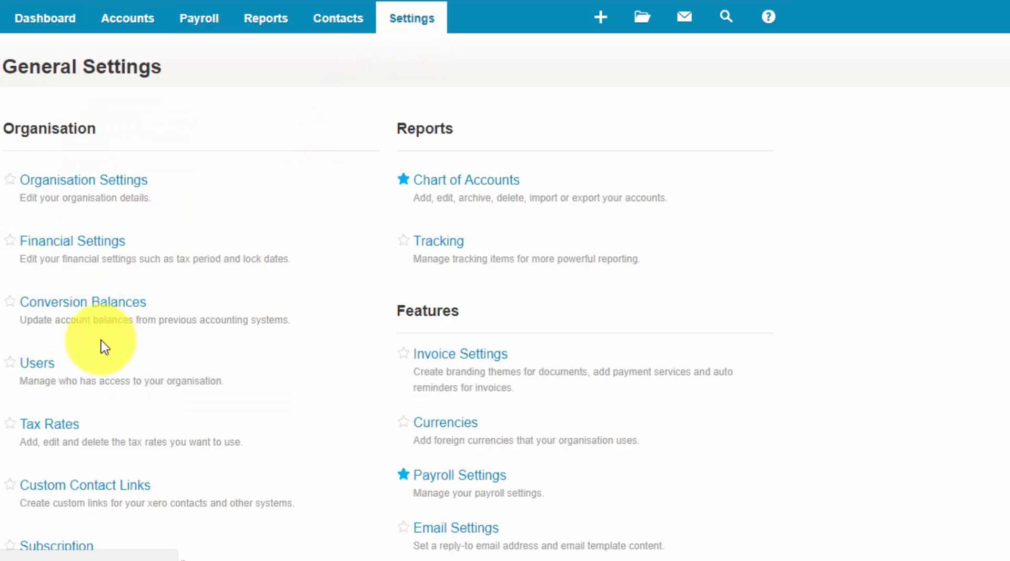
left_click(39, 367)
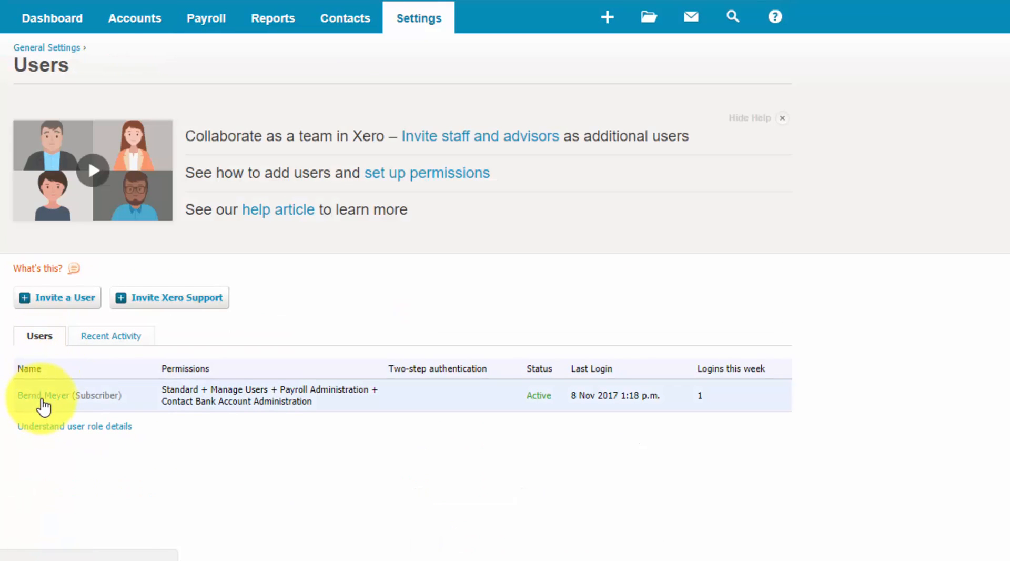
Change the subscriber's level of access to the accounts to Adviser and save the user
left_click(44, 396)
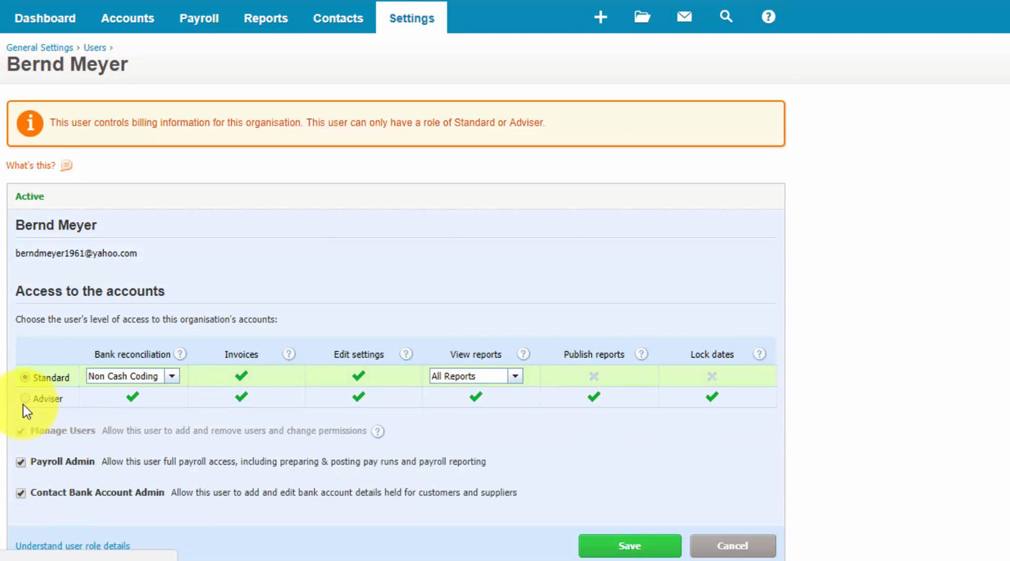
left_click(27, 399)
left_click(621, 546)
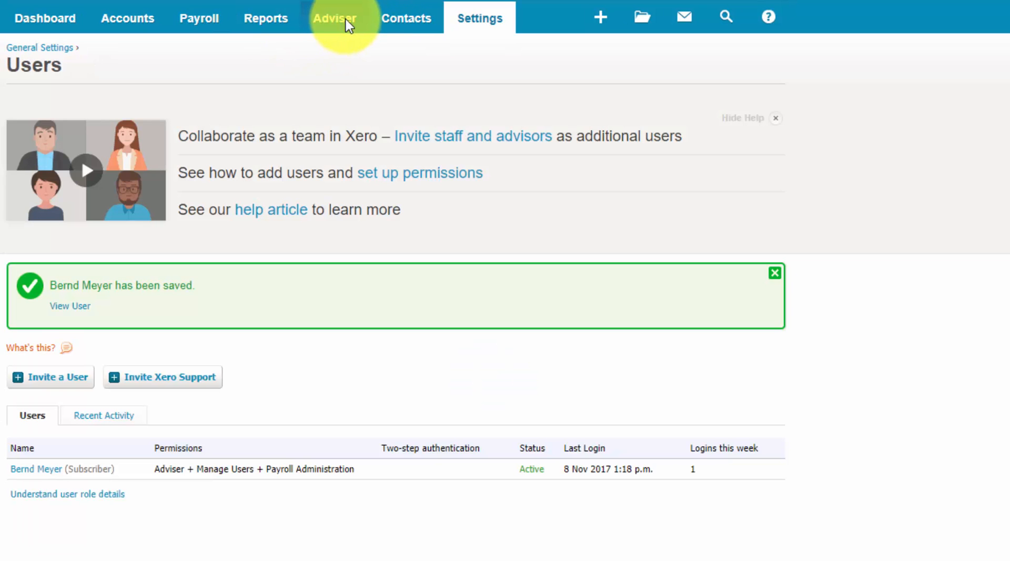
Open the organisation's Manual Journals
left_click(331, 28)
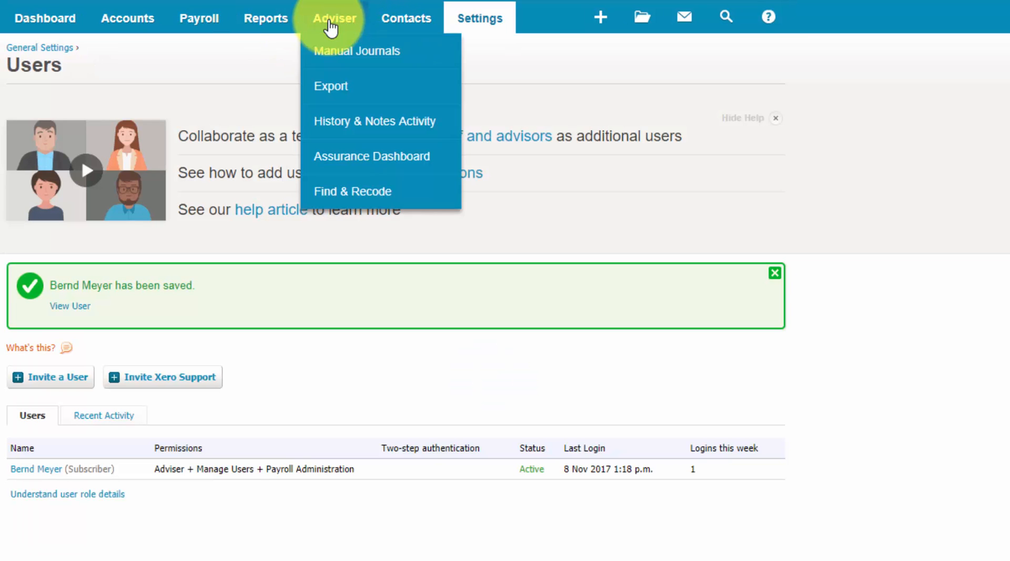
left_click(342, 52)
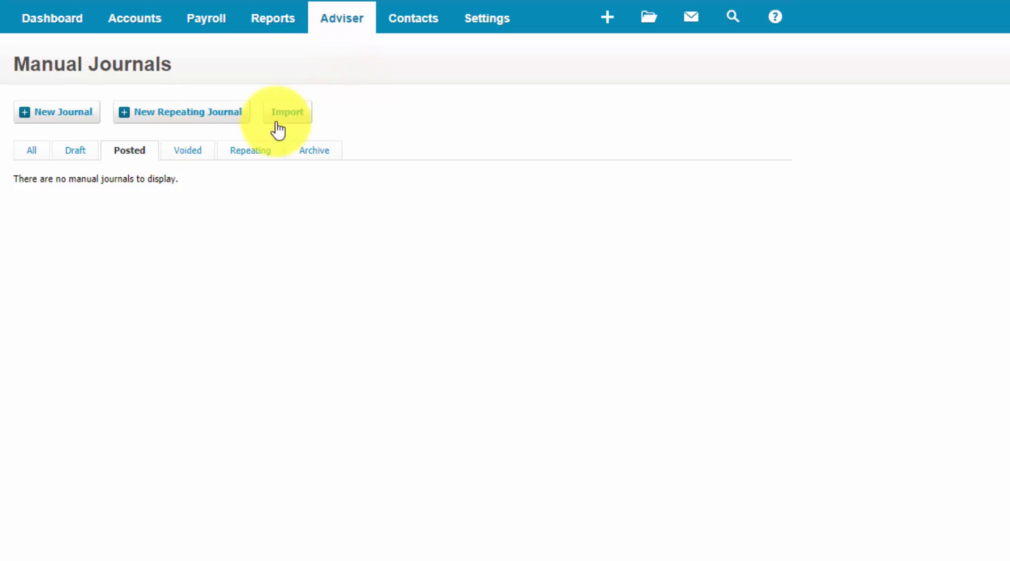
Start a new manual journal dated 8 Nov 2017 with the narration "Interest accrue on investment" and use it as the first line's description
left_click(60, 121)
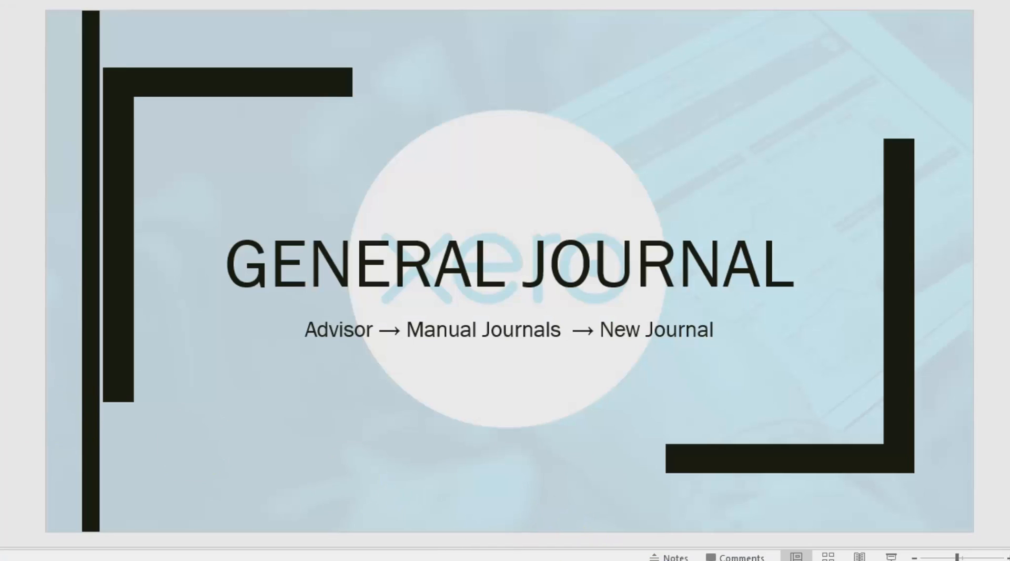
scroll(341, 293, "down", 1)
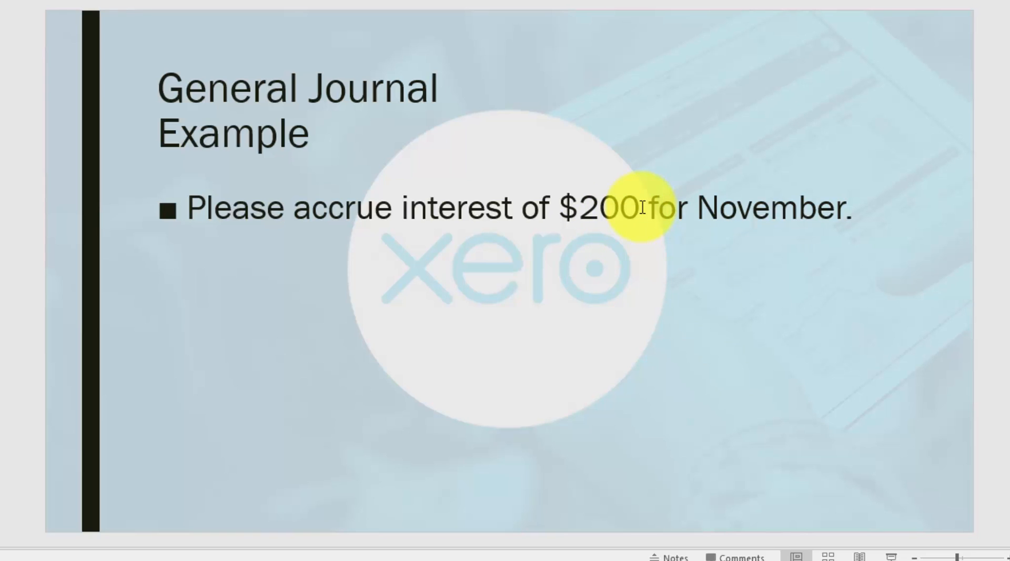
key("alt+Tab")
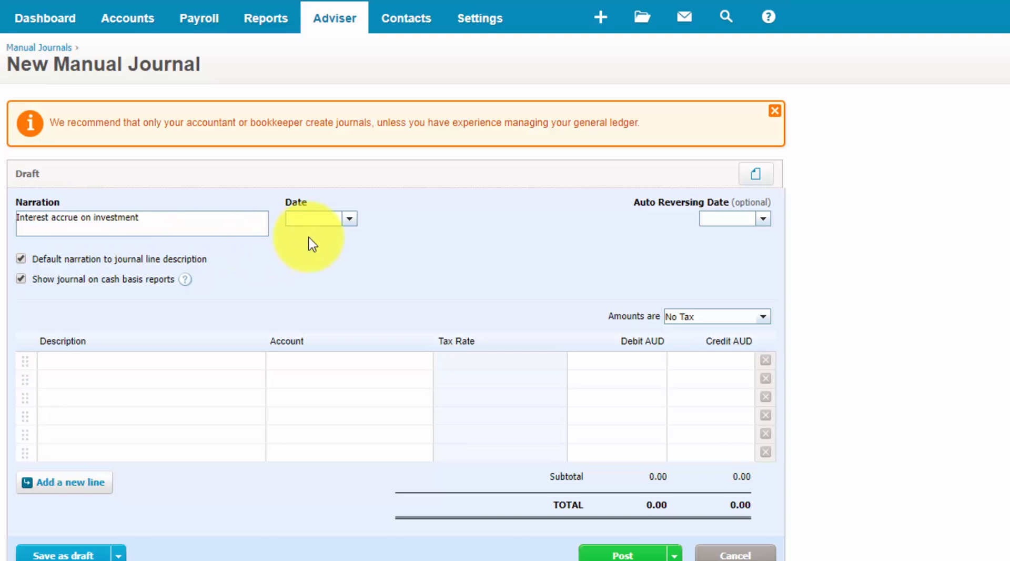
left_click(349, 219)
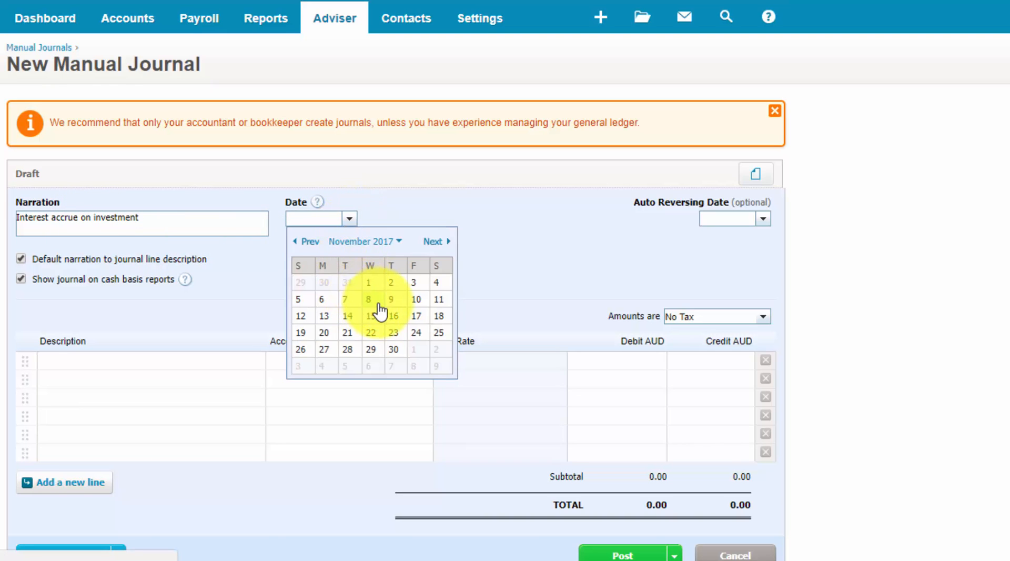
left_click(368, 300)
left_click(83, 361)
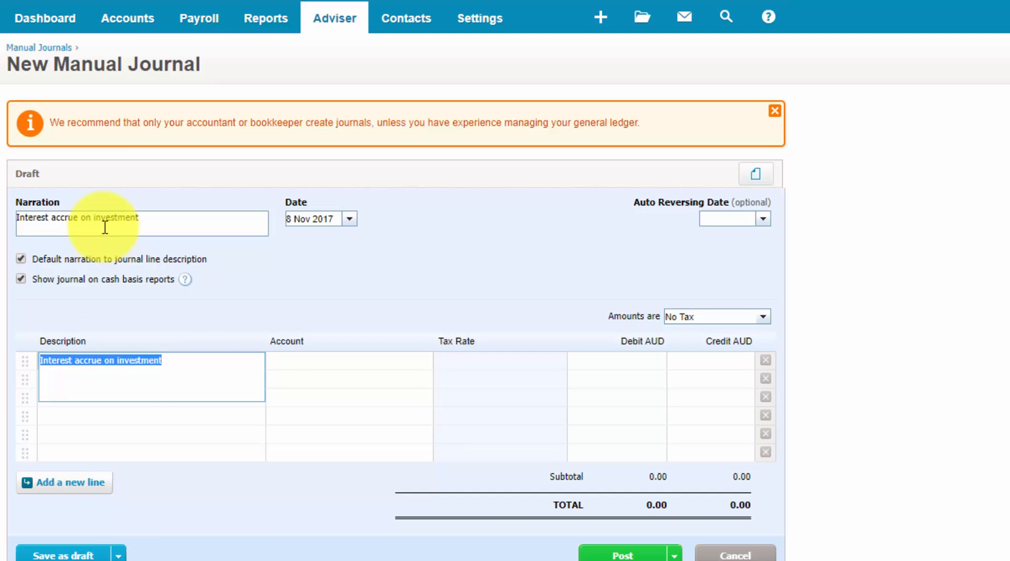
Create a Current Asset account with code 625 named Accrued Interest as the account for the first journal line
left_click(295, 361)
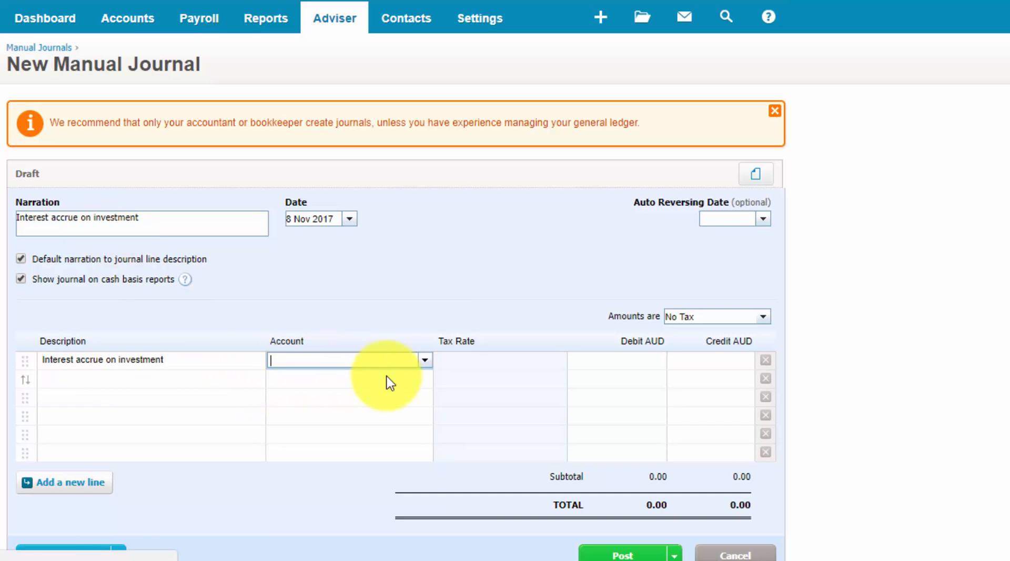
left_click(426, 361)
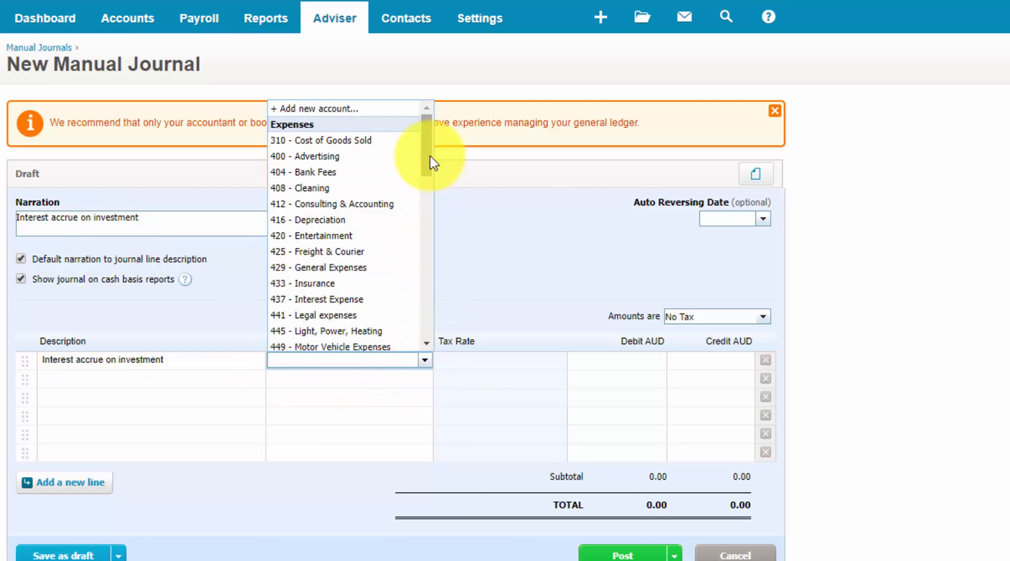
left_click_drag(428, 147, 424, 244)
scroll(432, 259, "down", 2)
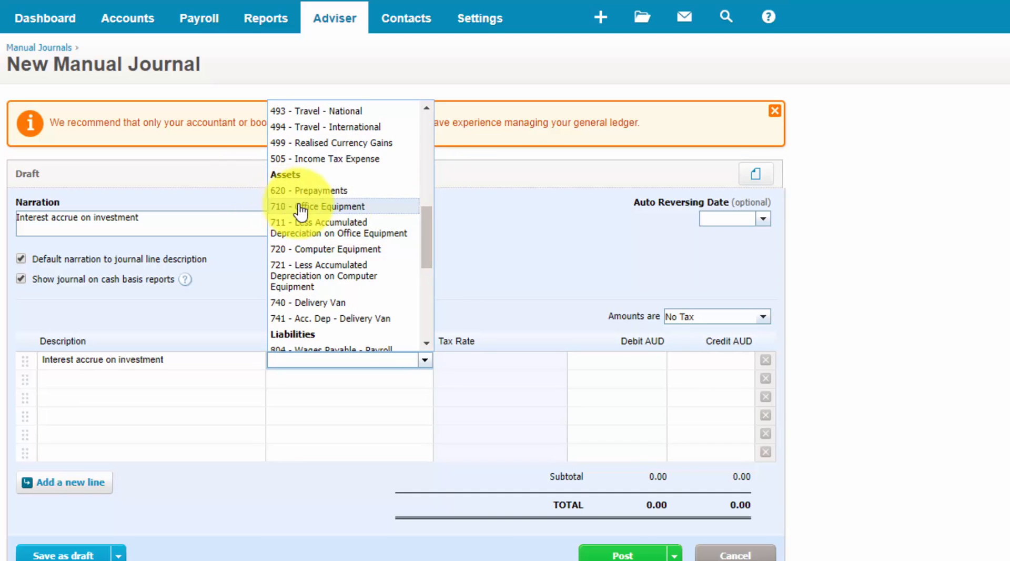
left_click_drag(428, 255, 428, 102)
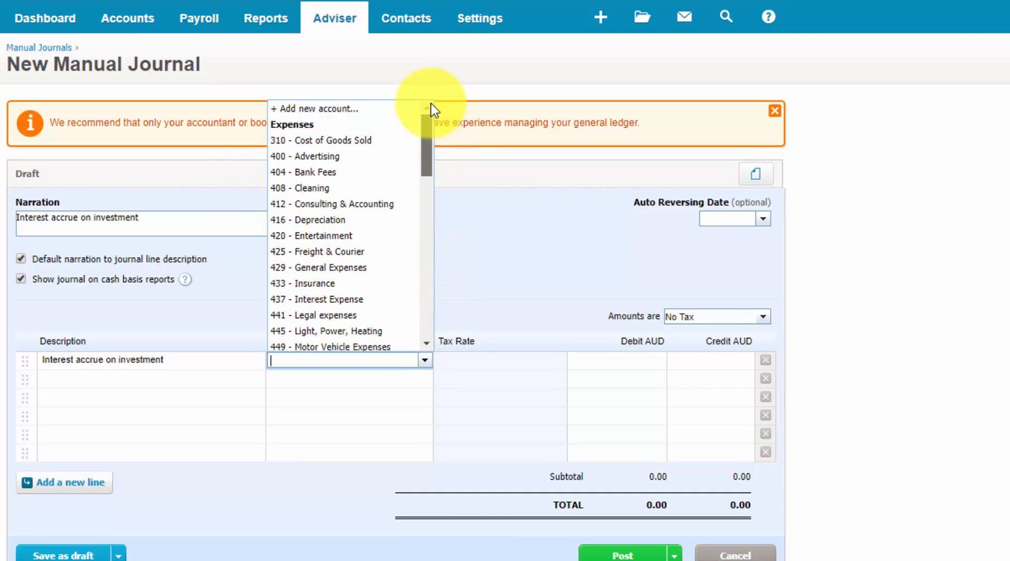
left_click(325, 109)
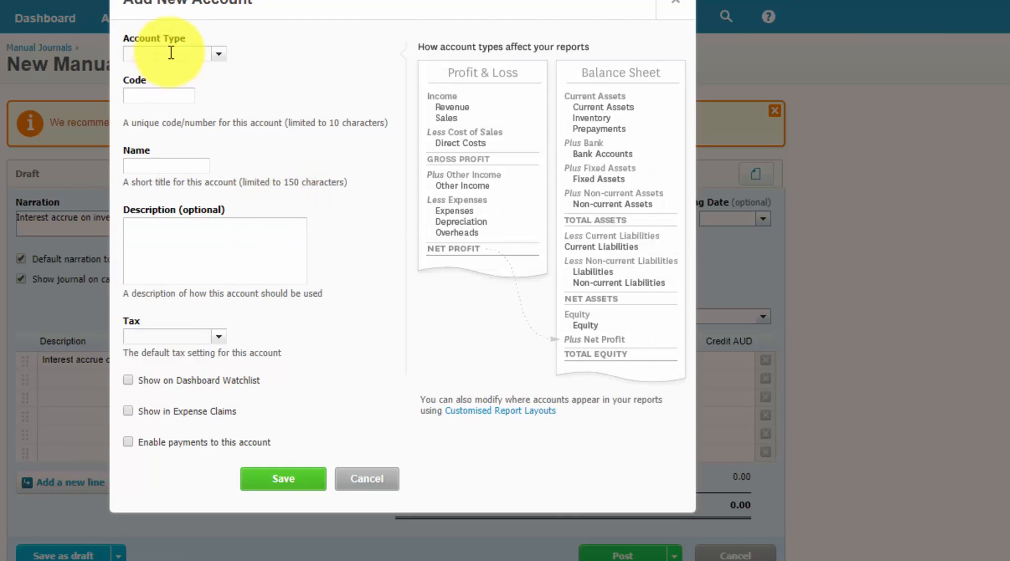
left_click(218, 54)
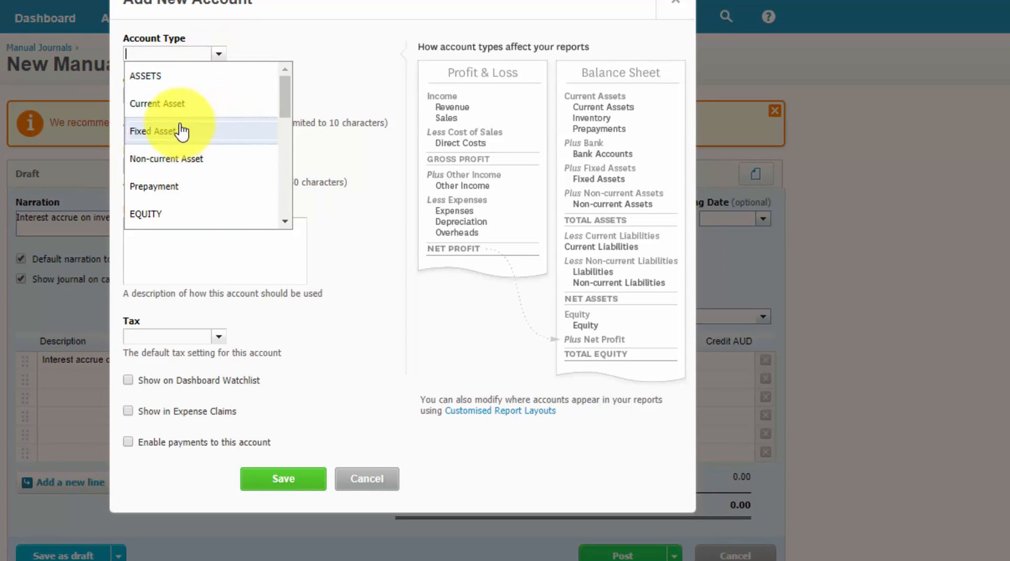
left_click(179, 103)
left_click(161, 96)
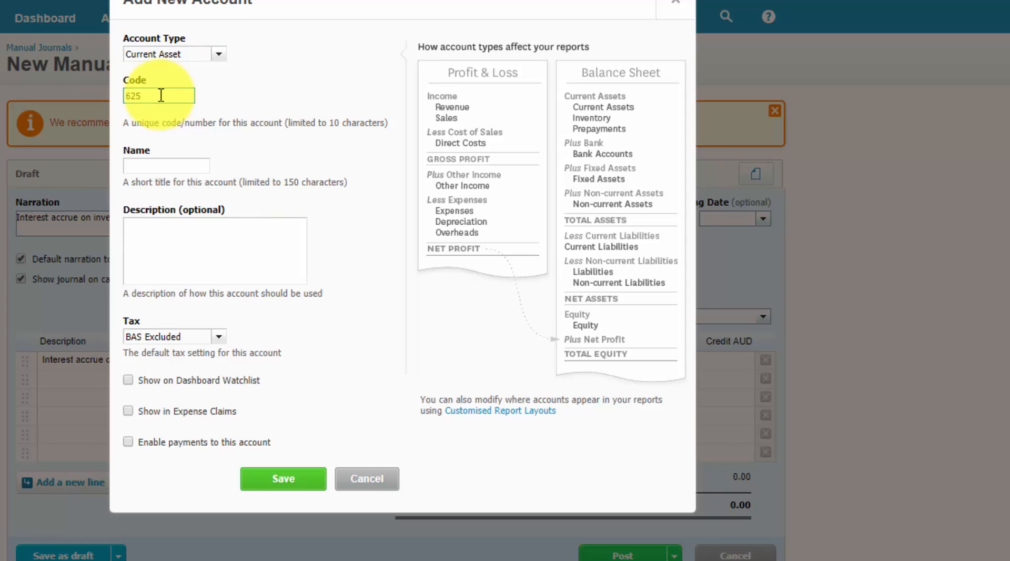
left_click(180, 167)
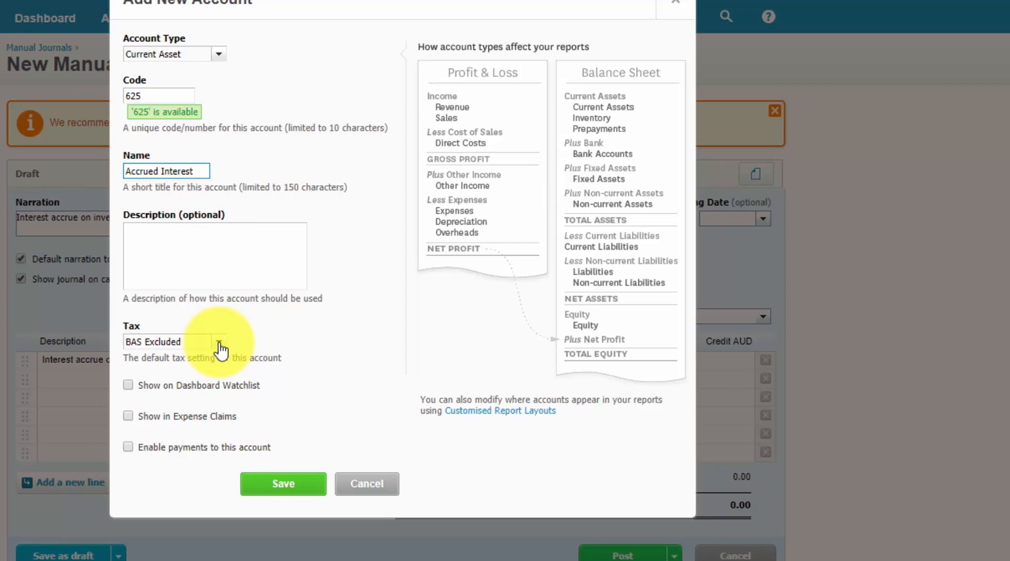
left_click(286, 487)
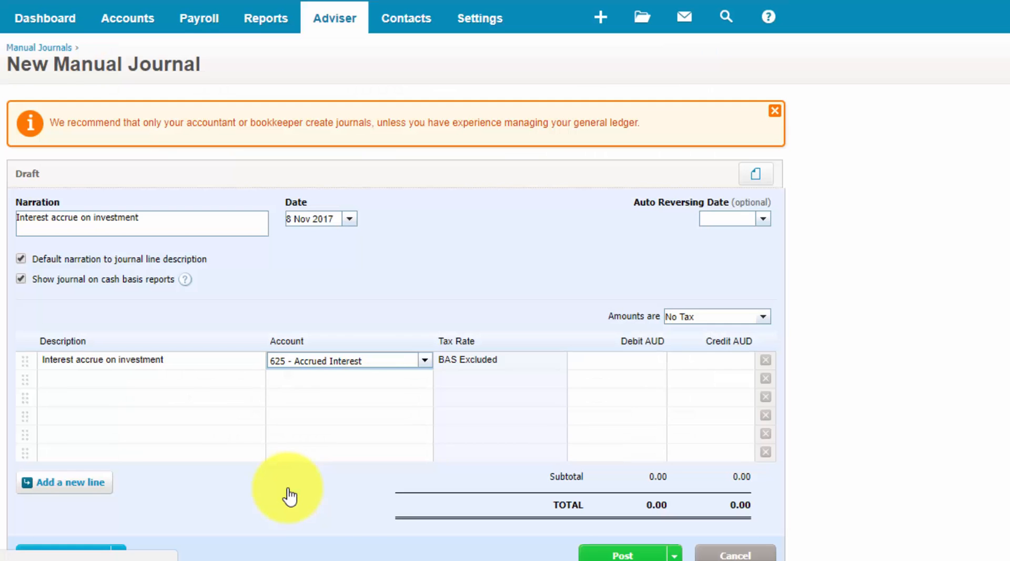
Enter a debit of 200 on the Accrued Interest line
left_click(626, 364)
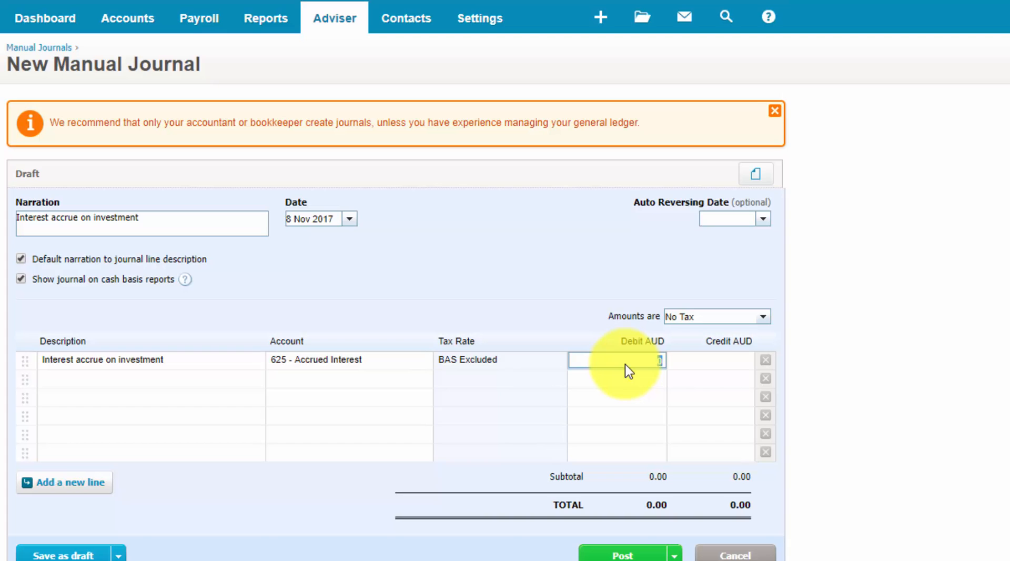
type("200")
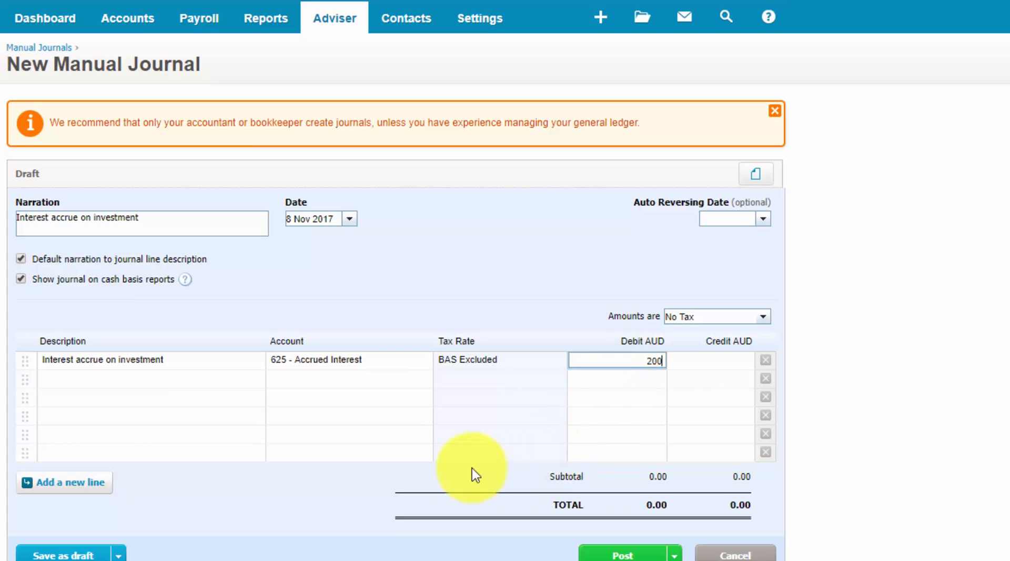
Add a second line with the same description, credit the 200.00 to account 270 - Interest Income, and post the journal
left_click(216, 387)
left_click(416, 380)
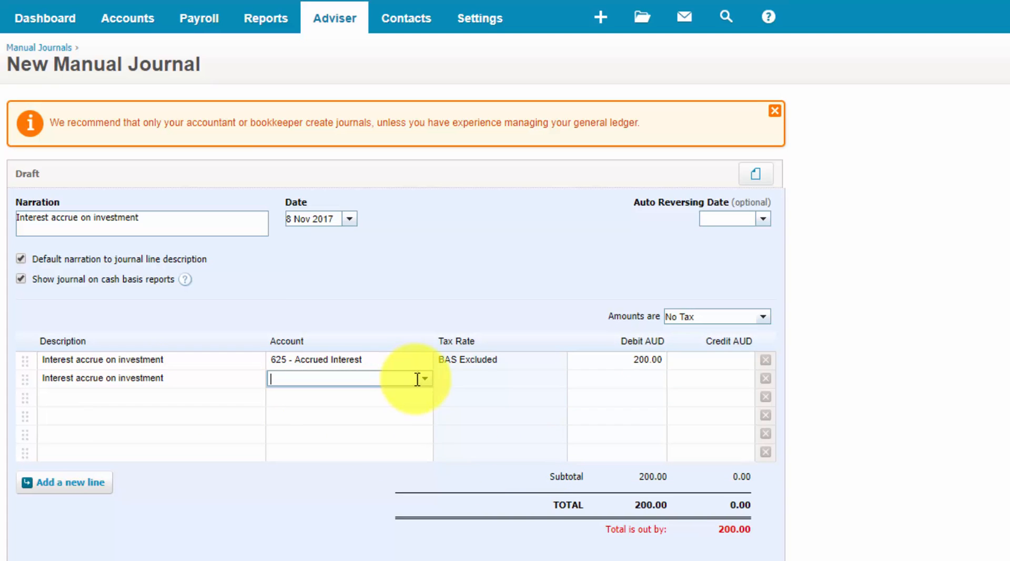
left_click(425, 380)
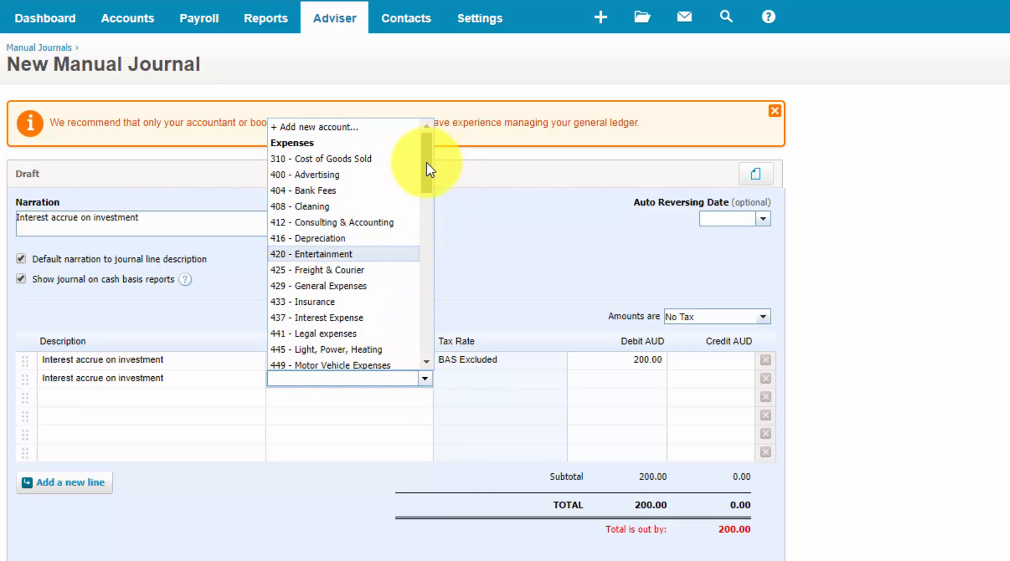
left_click_drag(427, 163, 425, 336)
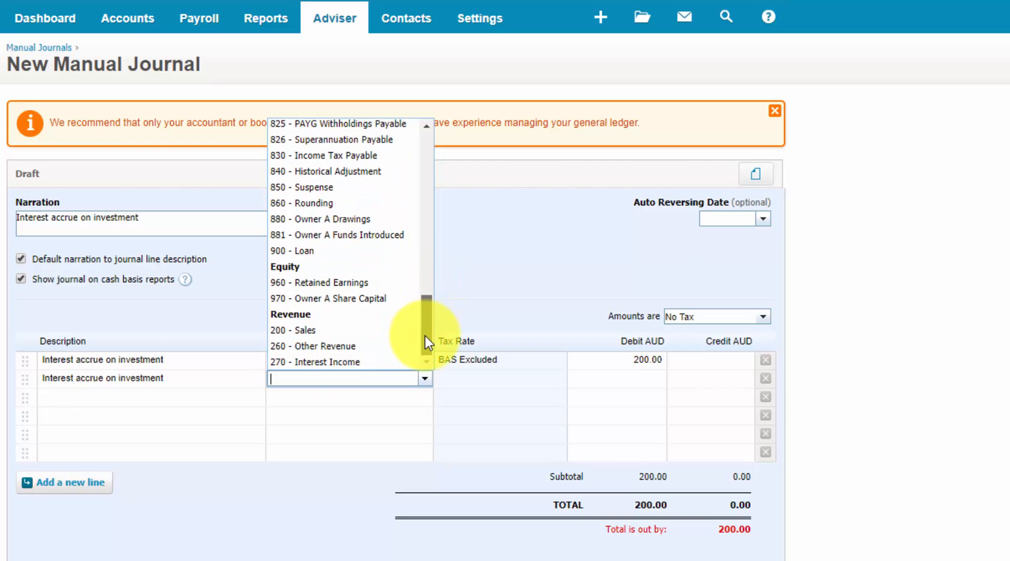
left_click(349, 362)
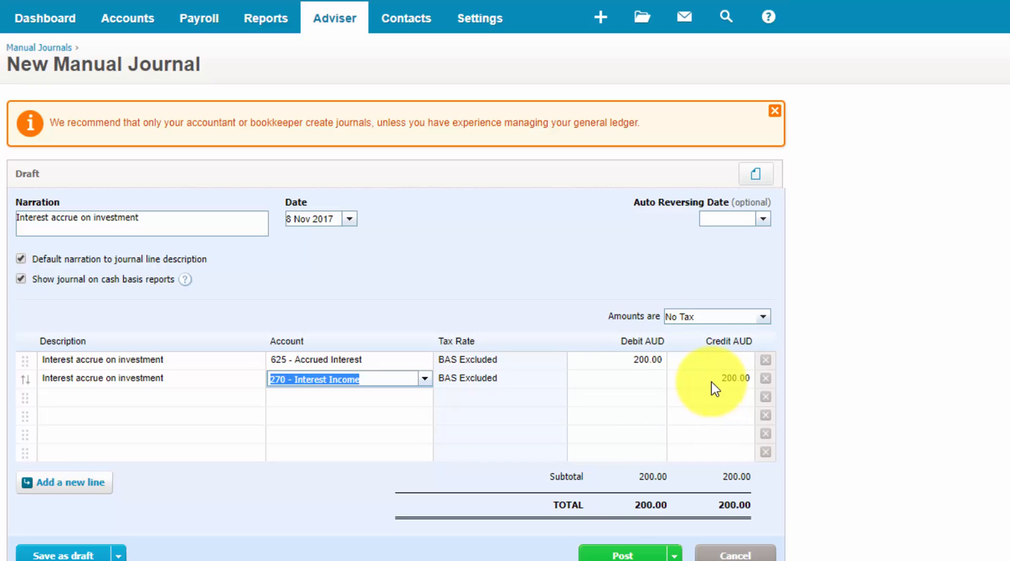
scroll(711, 381, "down", 3)
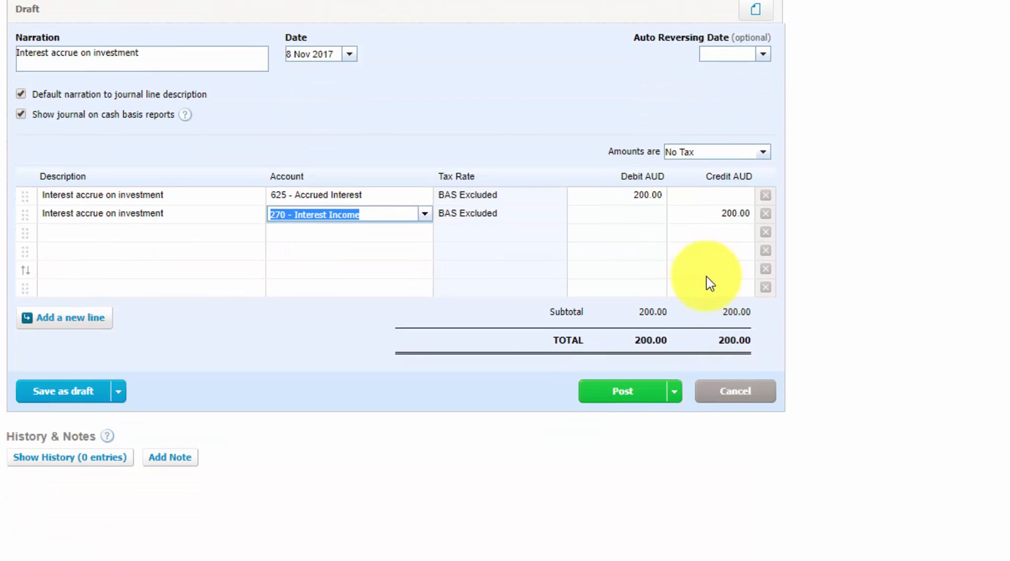
left_click(624, 396)
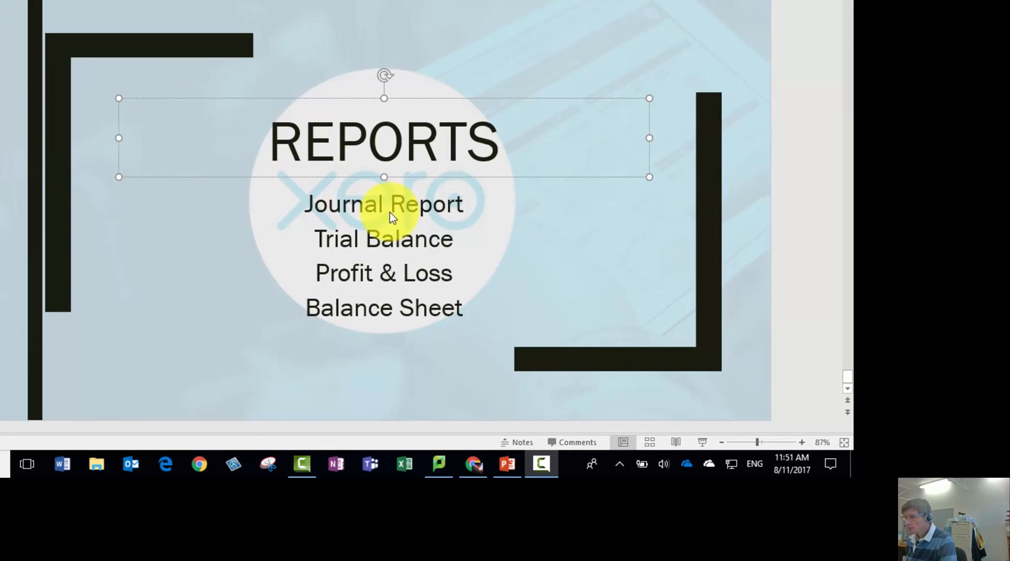
Switch to Xero in the browser and open the Journal Report from the full list of reports
mouse_move(472, 473)
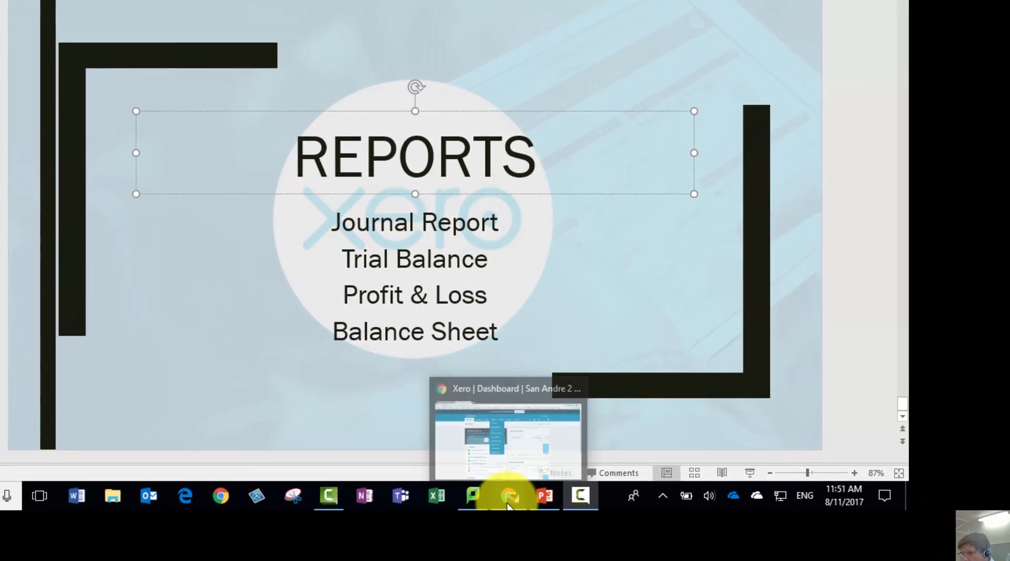
left_click(509, 504)
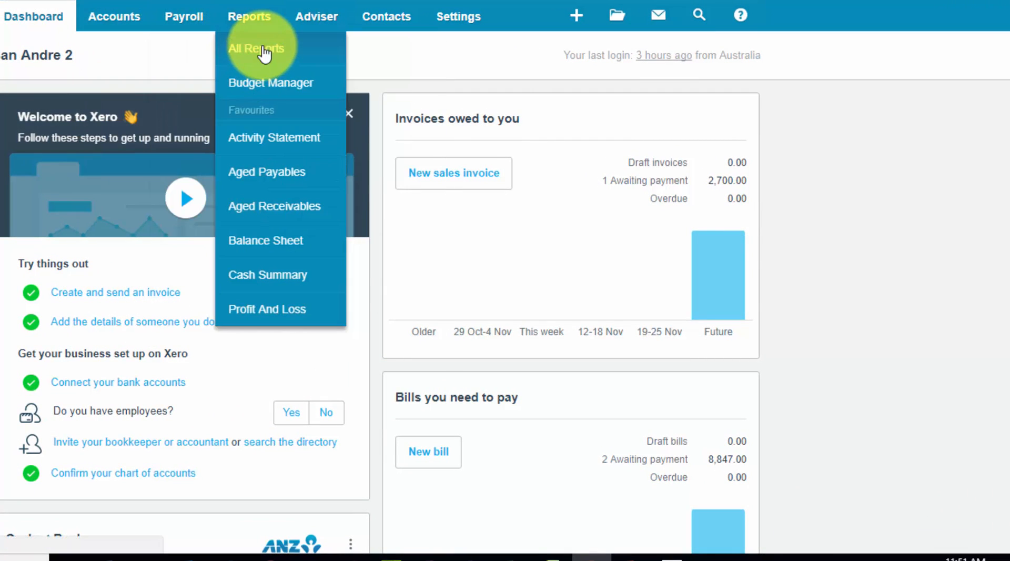
left_click(263, 52)
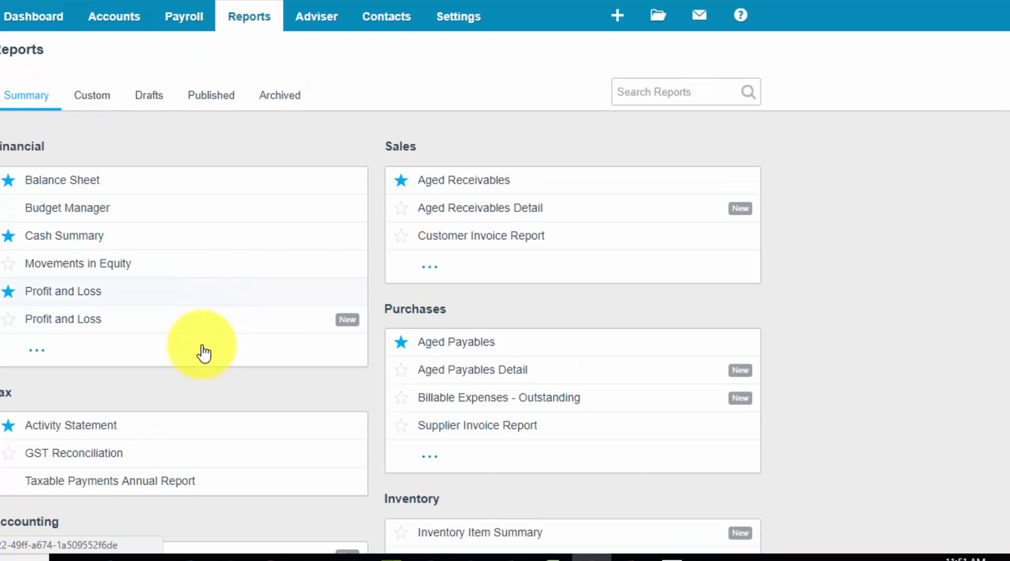
scroll(203, 358, "down", 4)
scroll(200, 356, "down", 2)
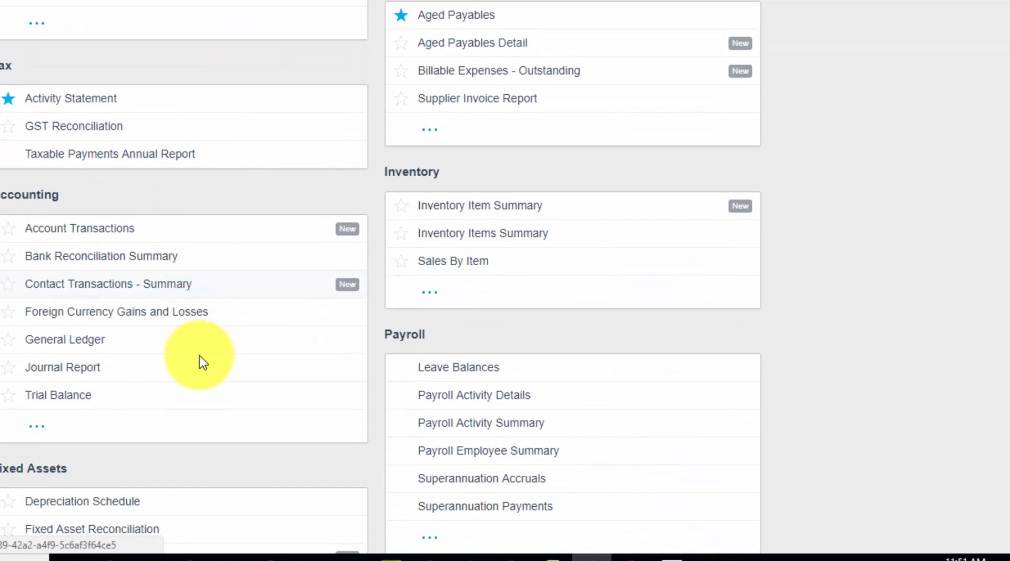
left_click(84, 374)
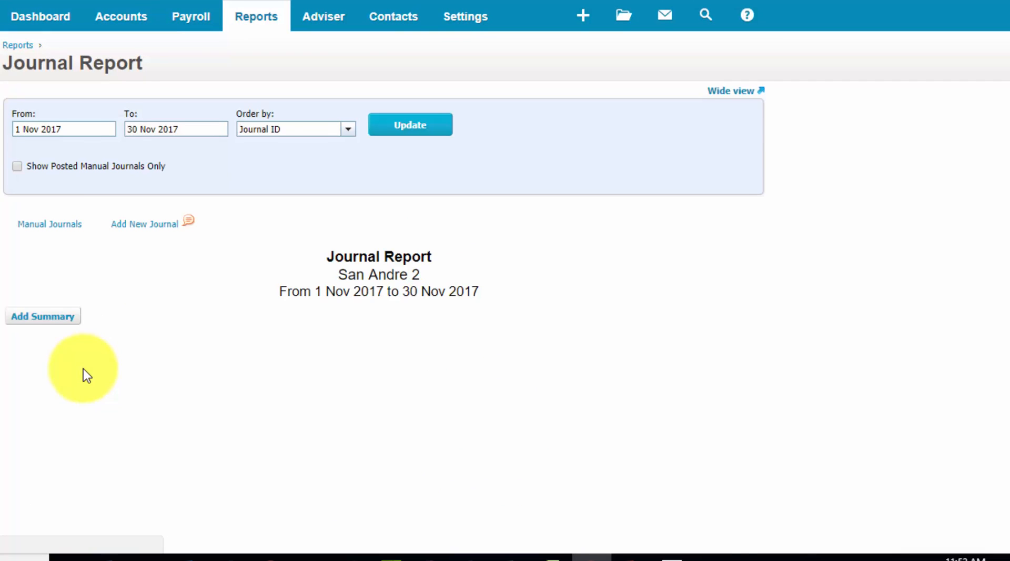
Look through the Journal Report's November 2017 entries, checking the accounts debited and credited in each journal
scroll(519, 443, "down", 6)
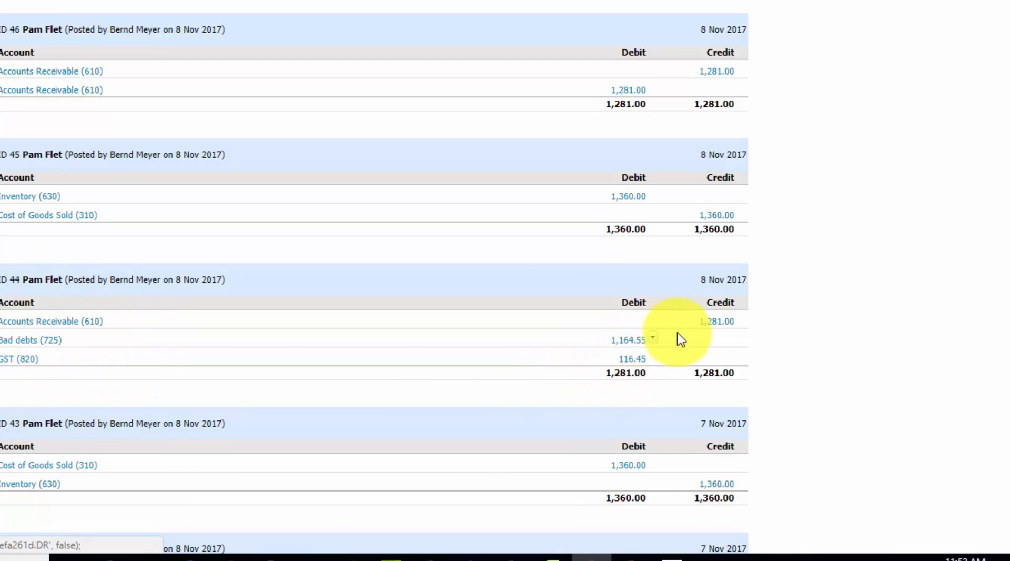
scroll(453, 368, "down", 8)
scroll(456, 372, "down", 1)
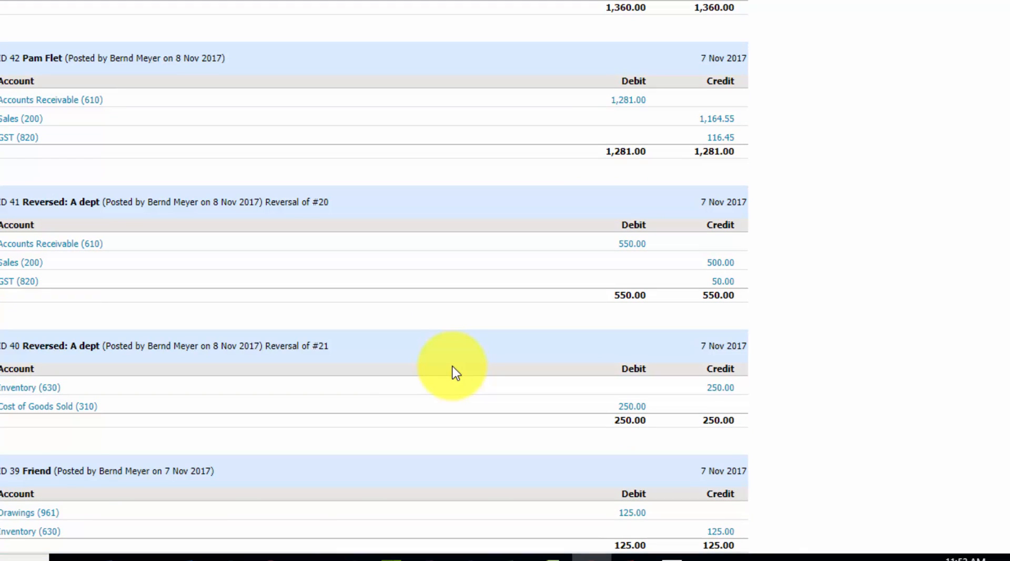
scroll(455, 373, "down", 7)
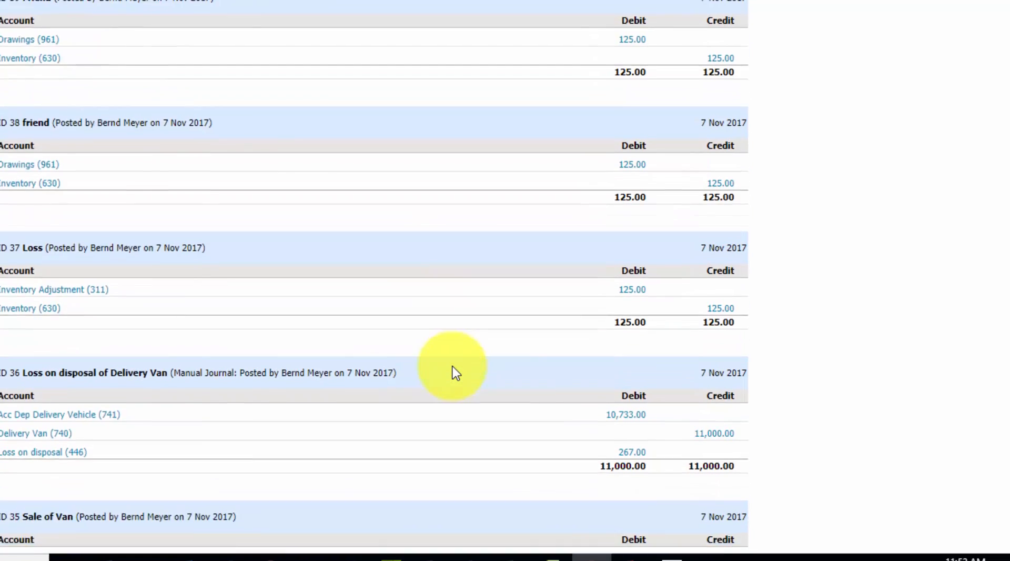
scroll(456, 373, "down", 1)
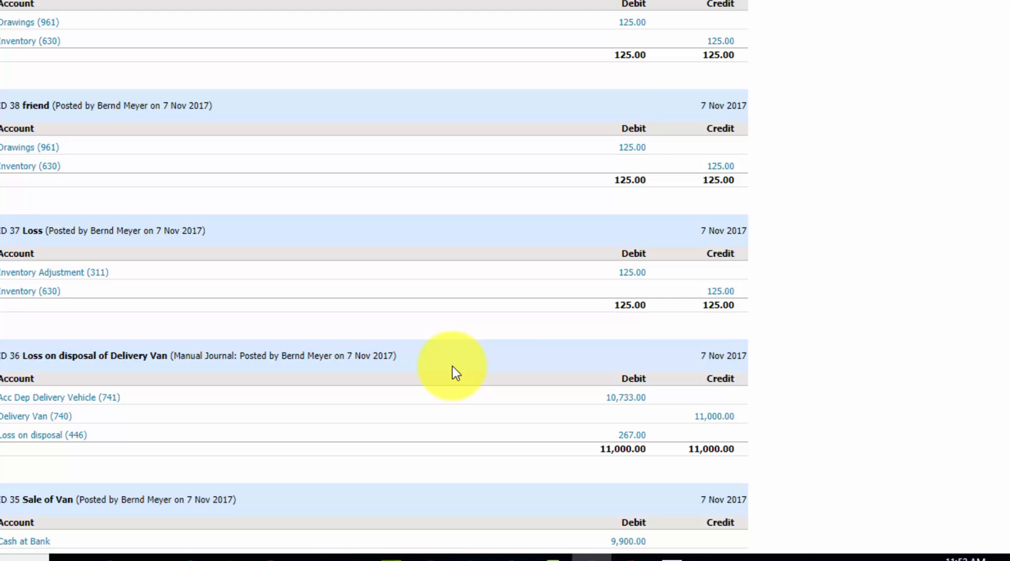
scroll(452, 367, "down", 13)
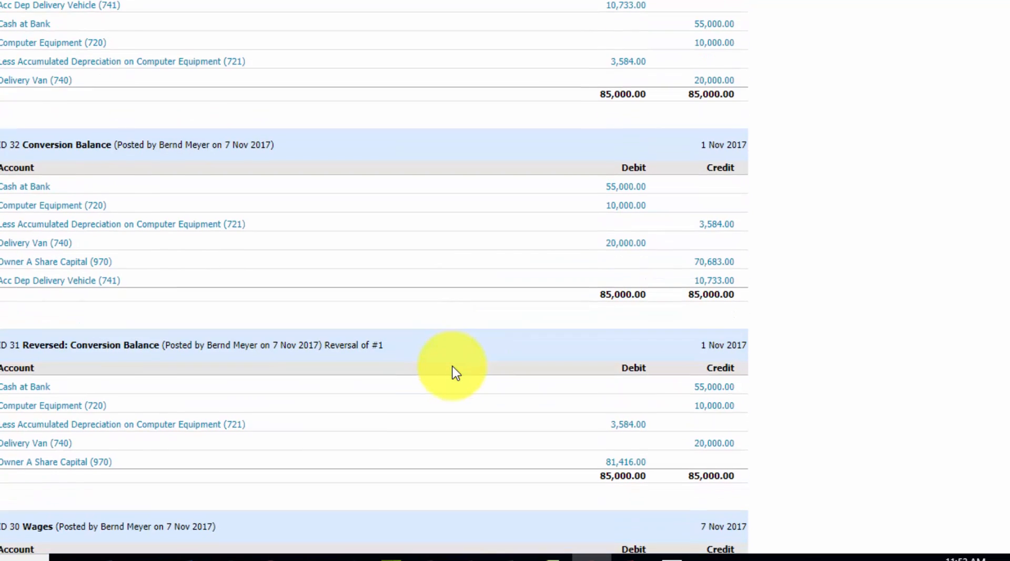
scroll(452, 368, "down", 3)
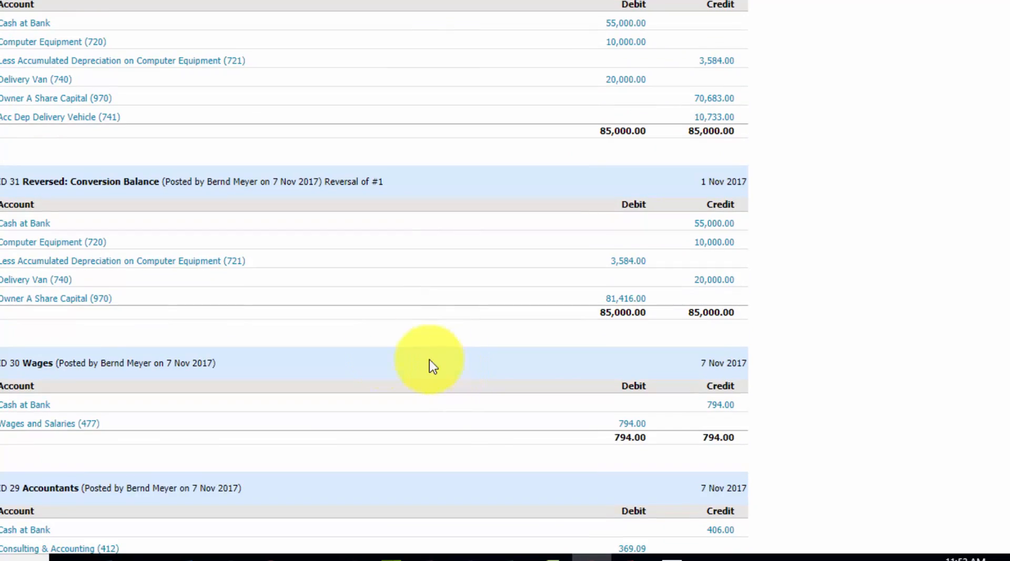
Open the Cash at Bank summary from the reversed Conversion Balance entry and drill down to its November 2017 transactions
mouse_move(21, 246)
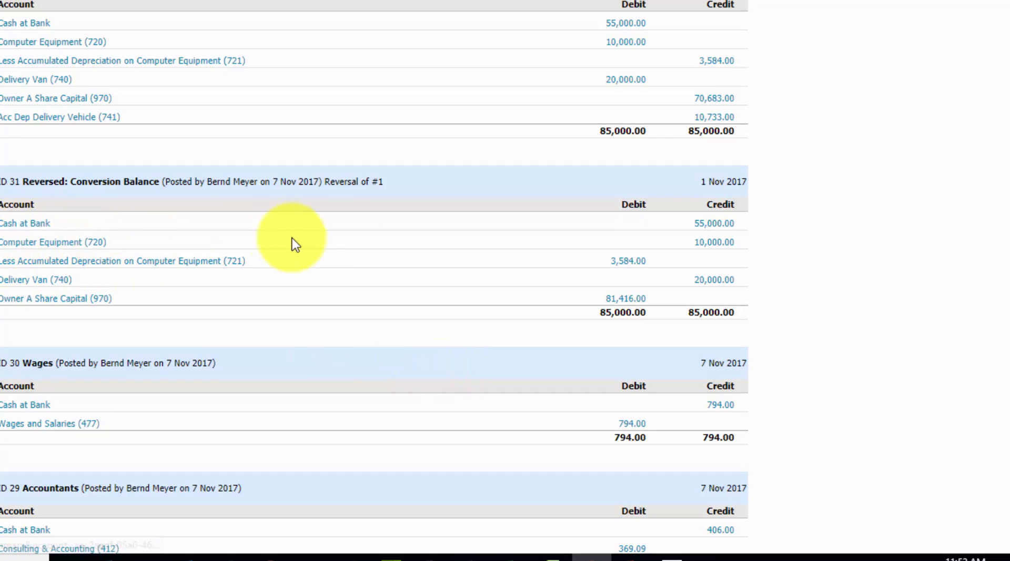
left_click(22, 226)
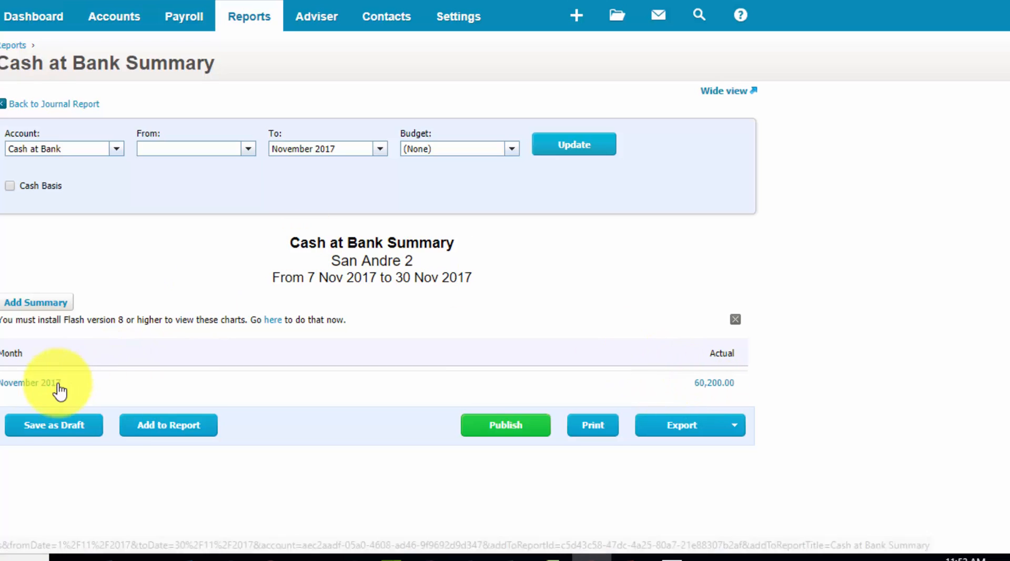
left_click(714, 383)
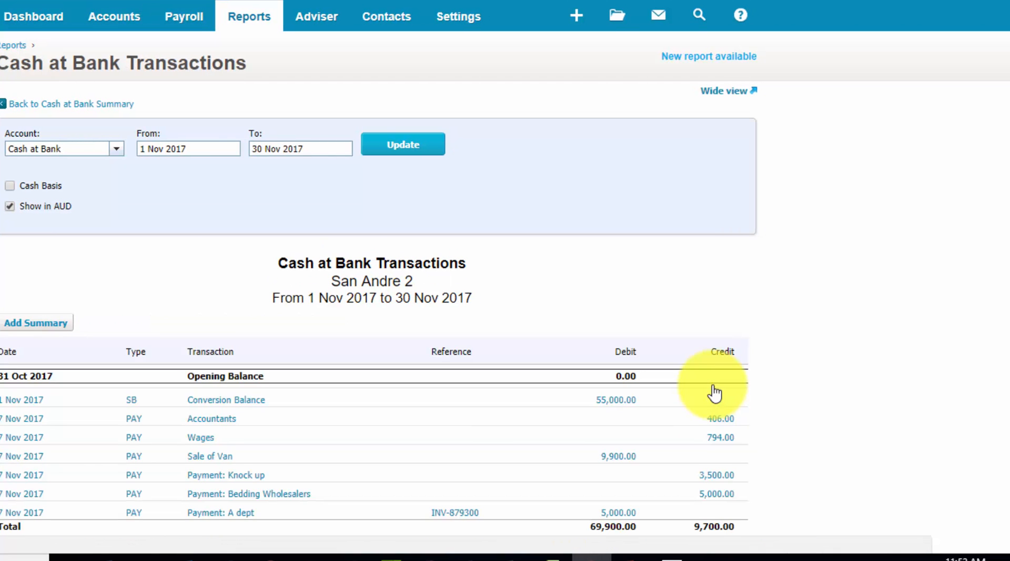
Open the Wages payment from the Cash at Bank transactions and check which options are available for changing it
scroll(545, 439, "down", 4)
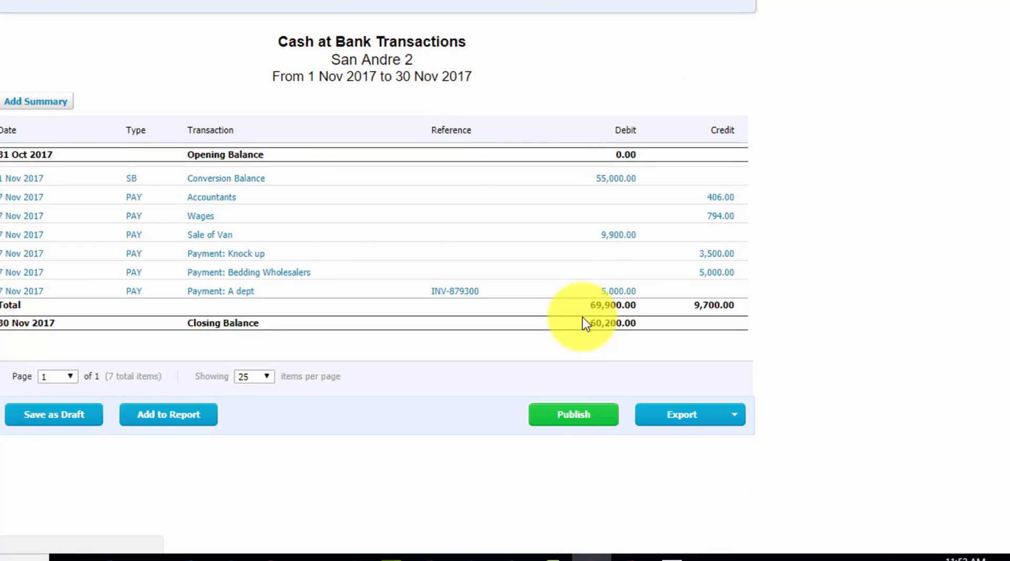
left_click(201, 219)
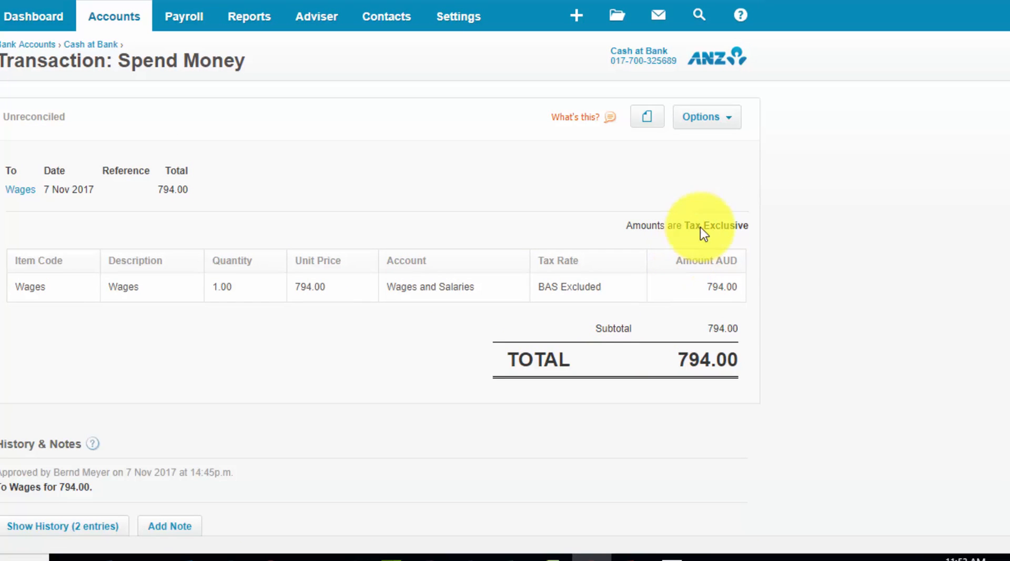
left_click(732, 122)
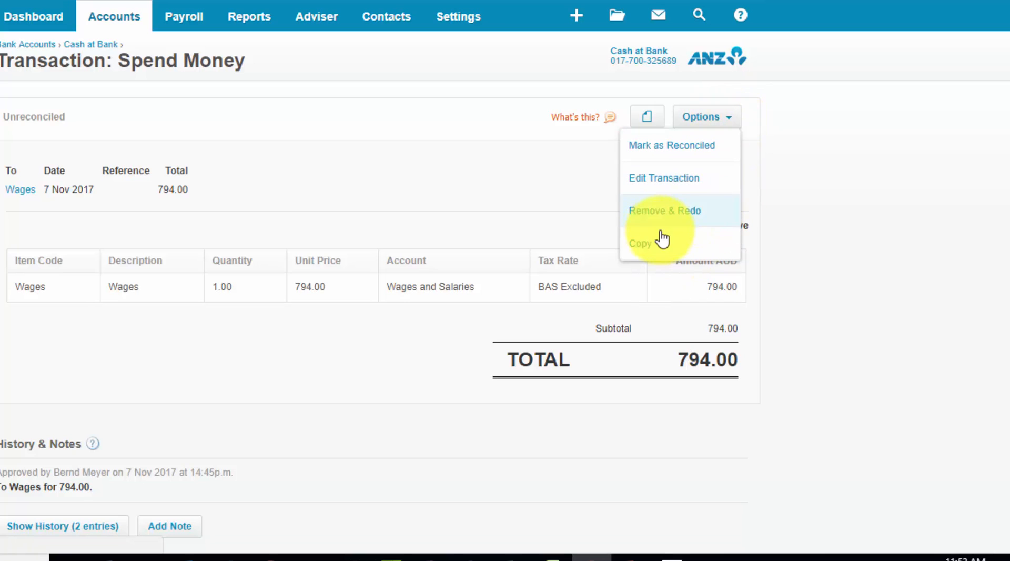
left_click(819, 200)
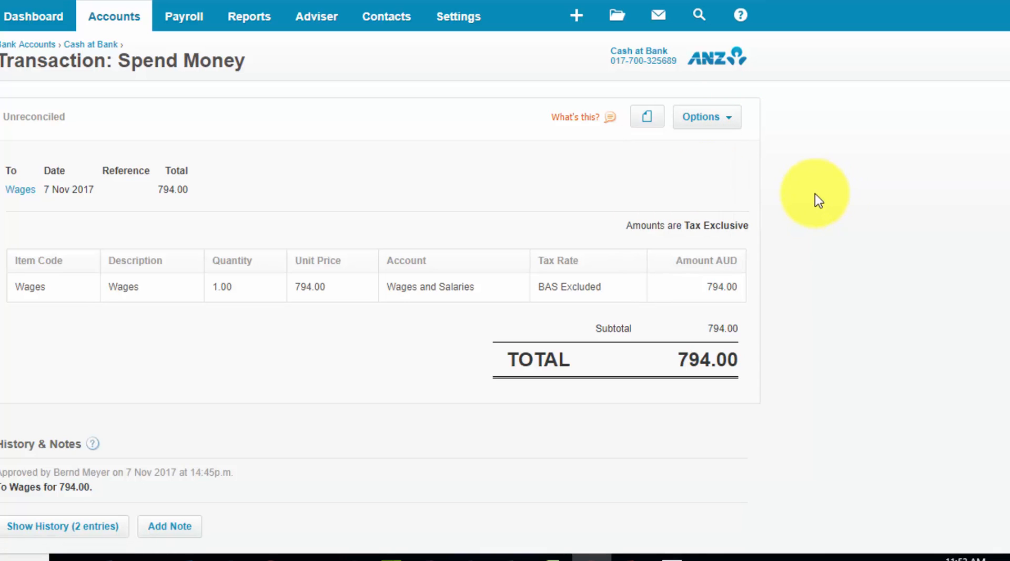
Open the Trial Balance report from the full list of reports
left_click(253, 25)
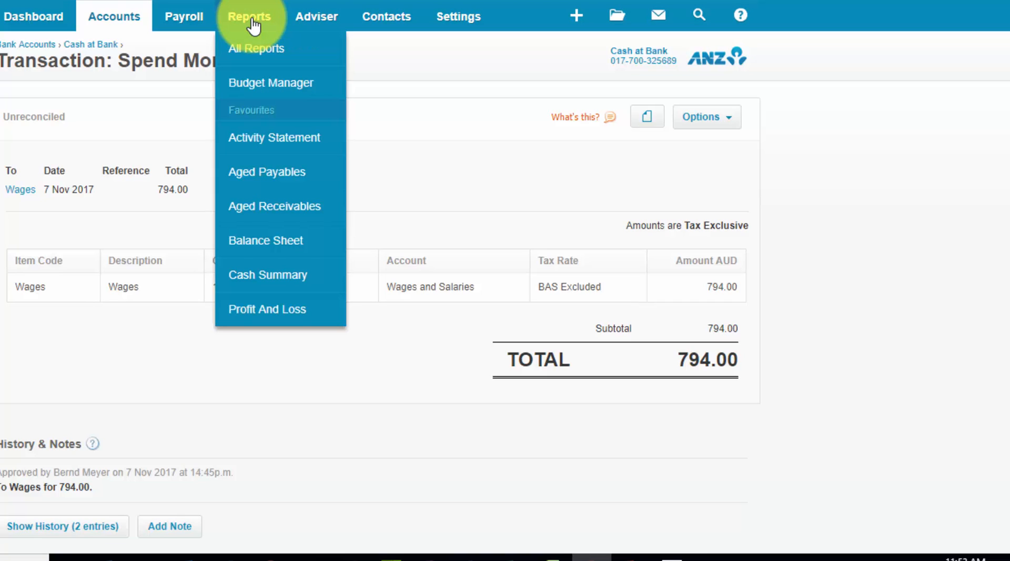
left_click(265, 52)
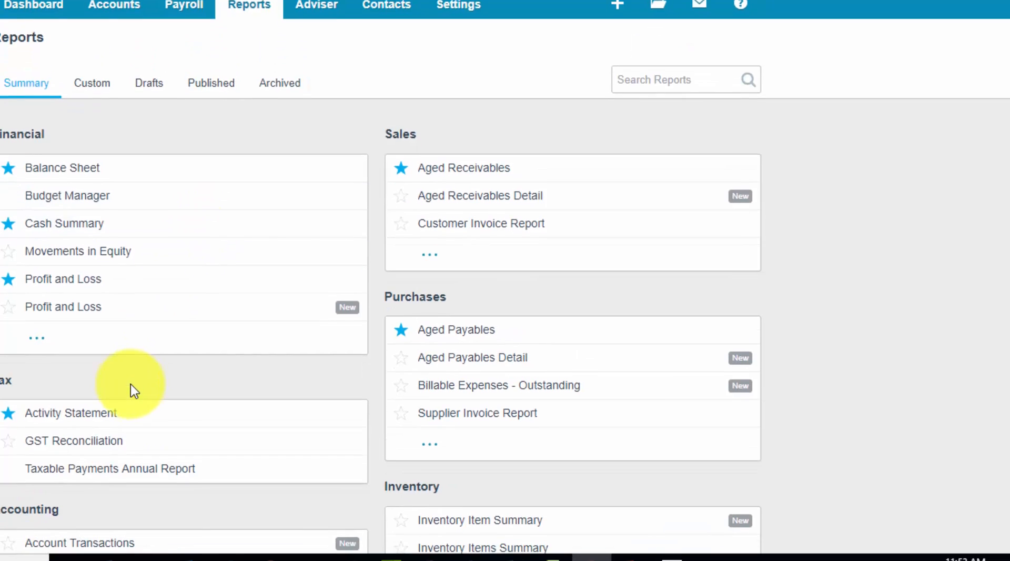
scroll(132, 388, "down", 5)
scroll(130, 384, "down", 1)
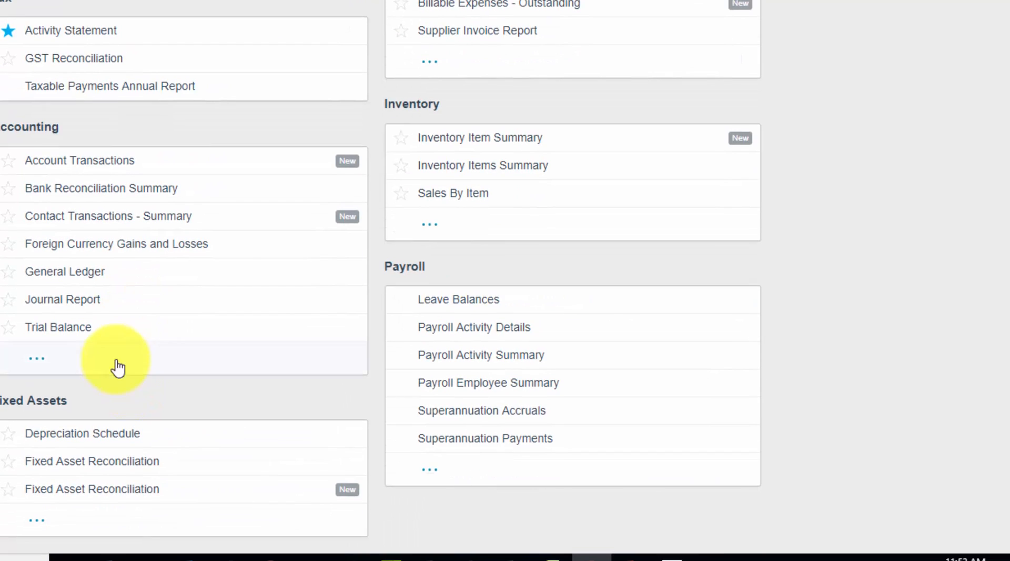
left_click(71, 337)
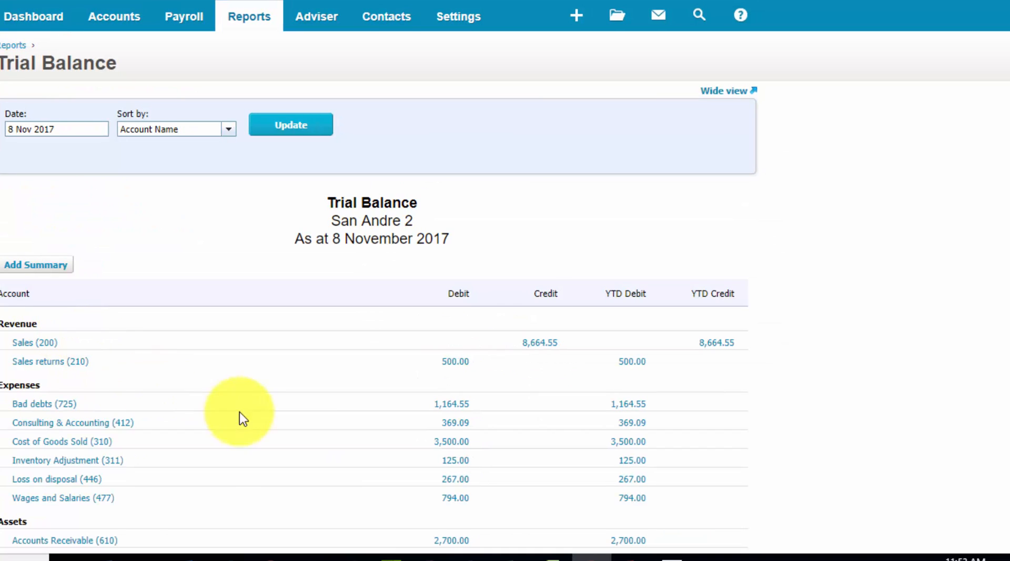
scroll(361, 447, "down", 6)
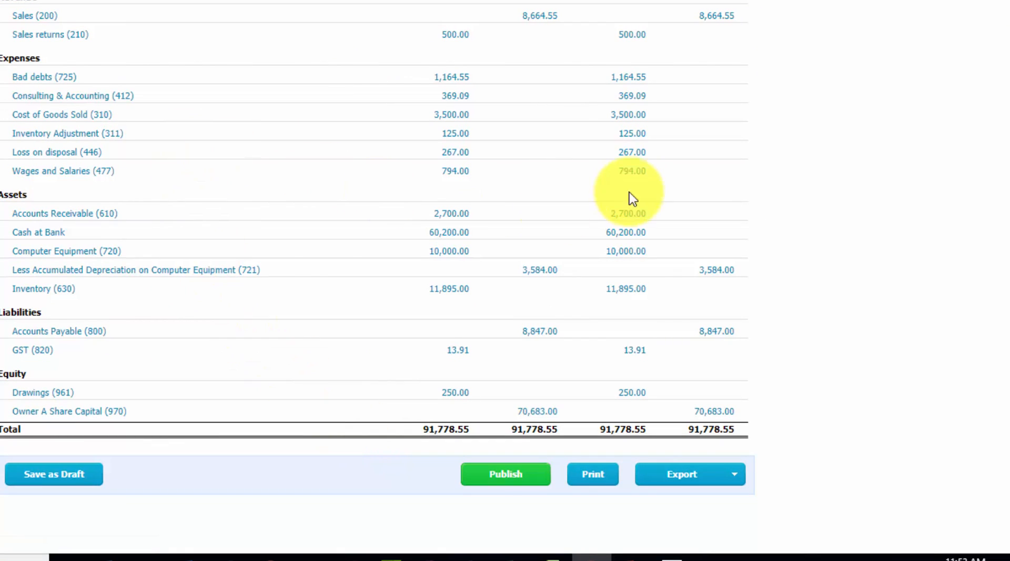
scroll(591, 295, "up", 3)
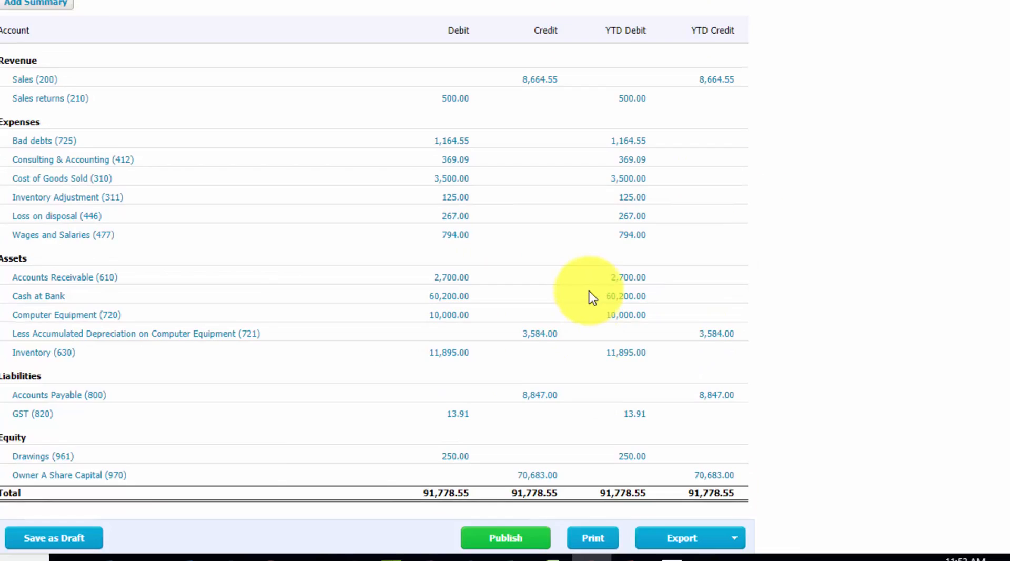
scroll(592, 296, "down", 3)
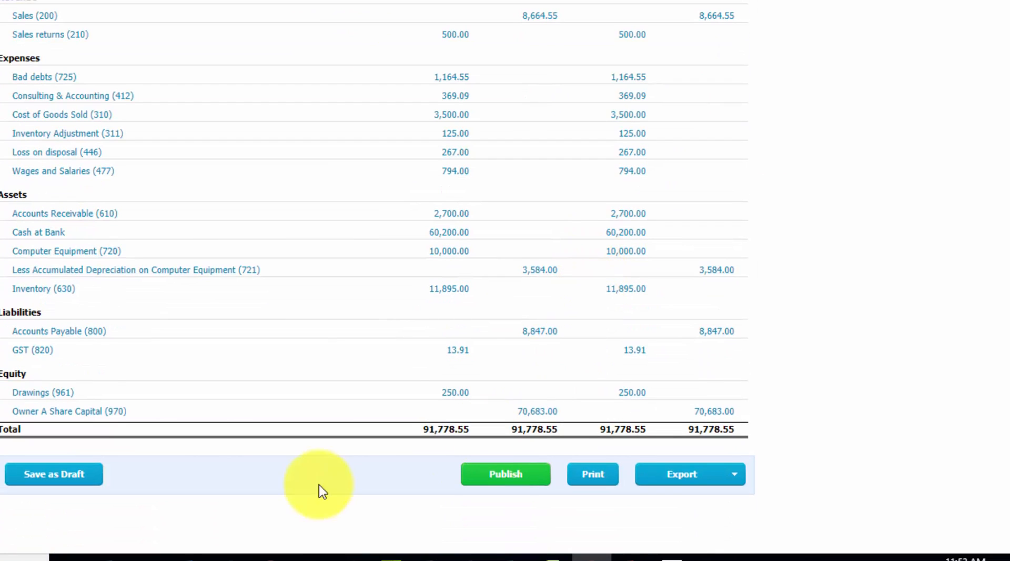
scroll(555, 361, "up", 5)
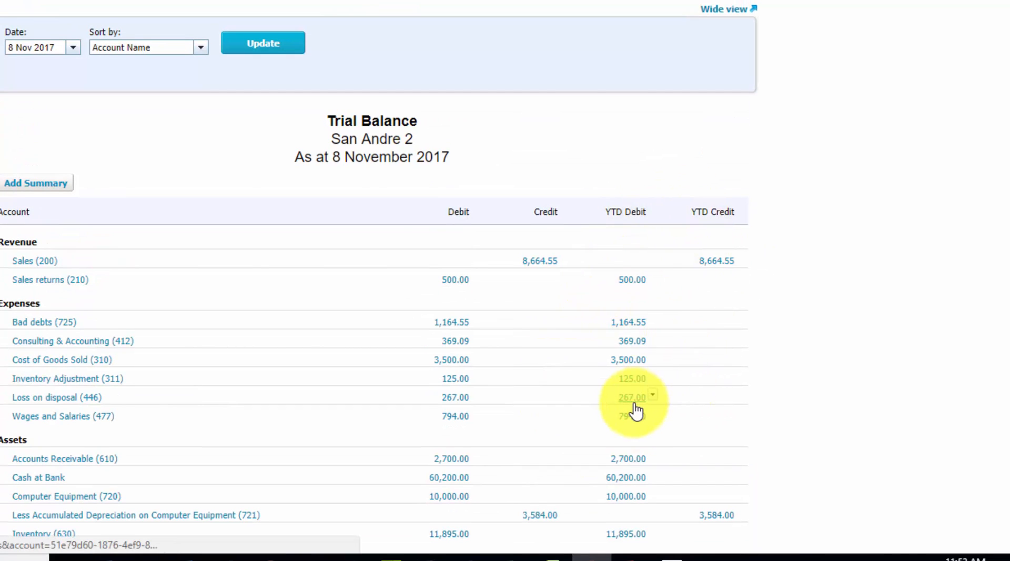
scroll(636, 410, "down", 3)
scroll(637, 410, "up", 5)
scroll(635, 407, "down", 6)
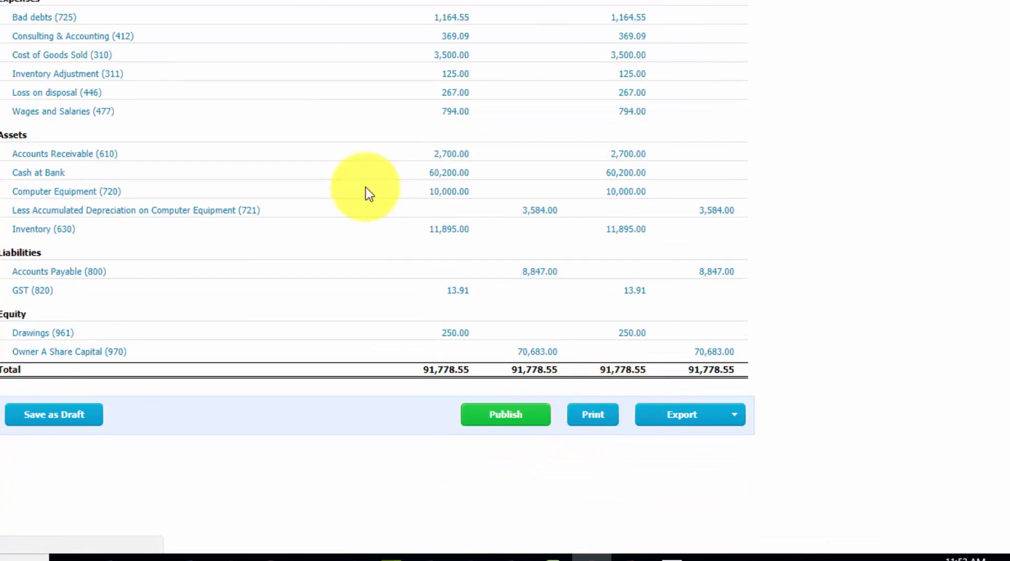
scroll(304, 135, "up", 6)
scroll(725, 484, "down", 6)
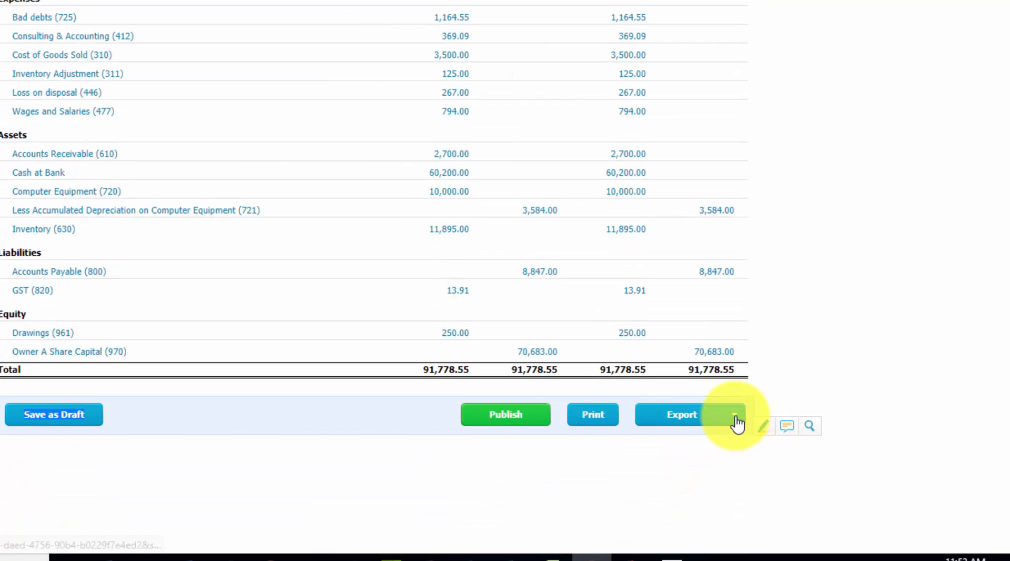
left_click(739, 420)
left_click(816, 362)
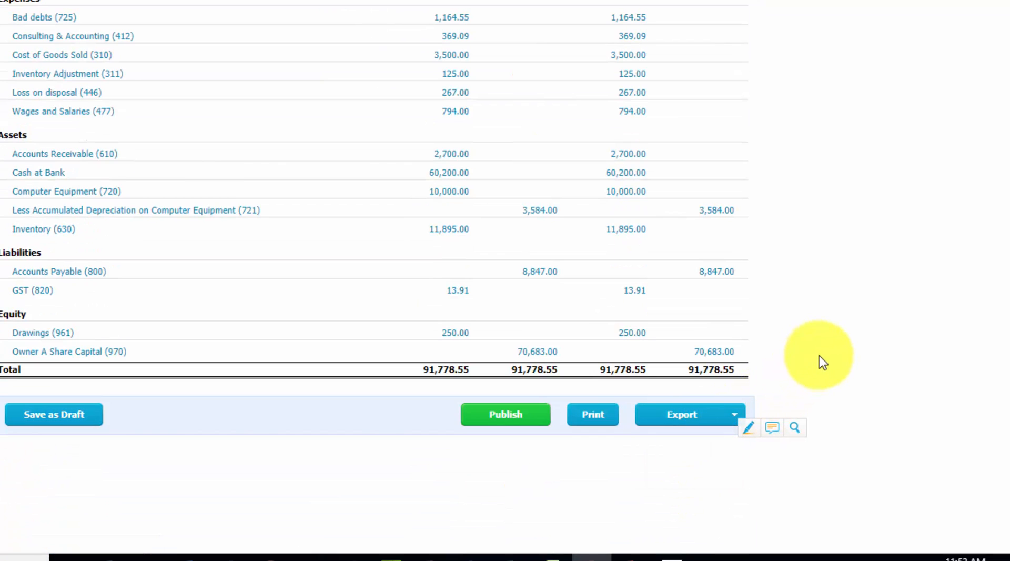
scroll(433, 311, "up", 6)
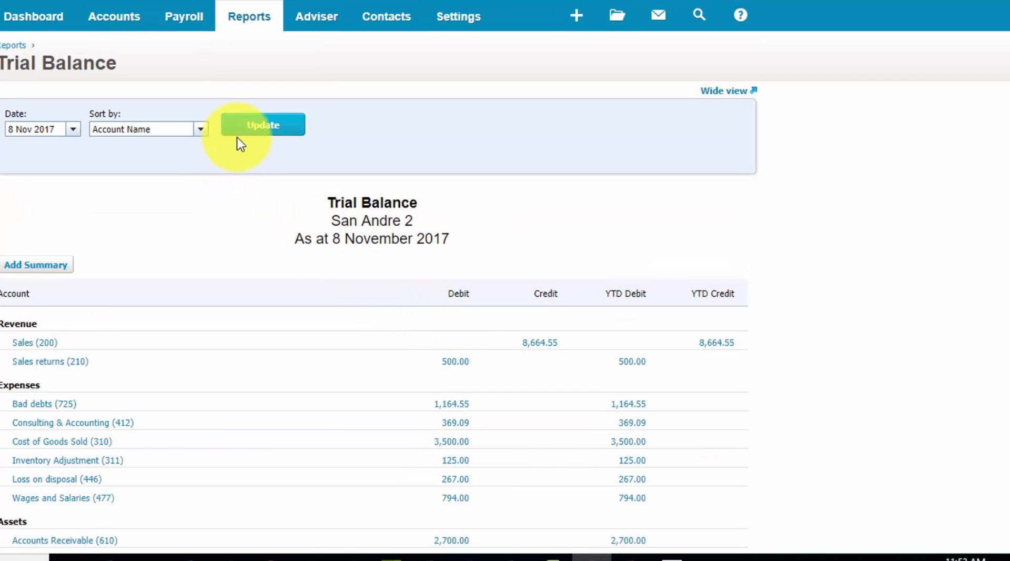
Open the Profit and Loss report and review its income, cost of sales, operating expenses and net profit
left_click(242, 26)
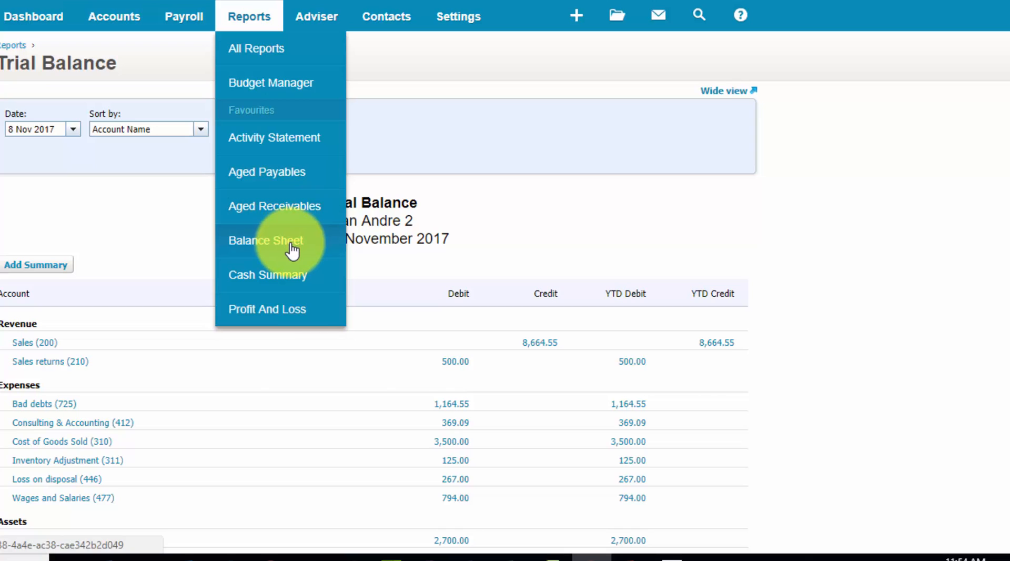
left_click(295, 314)
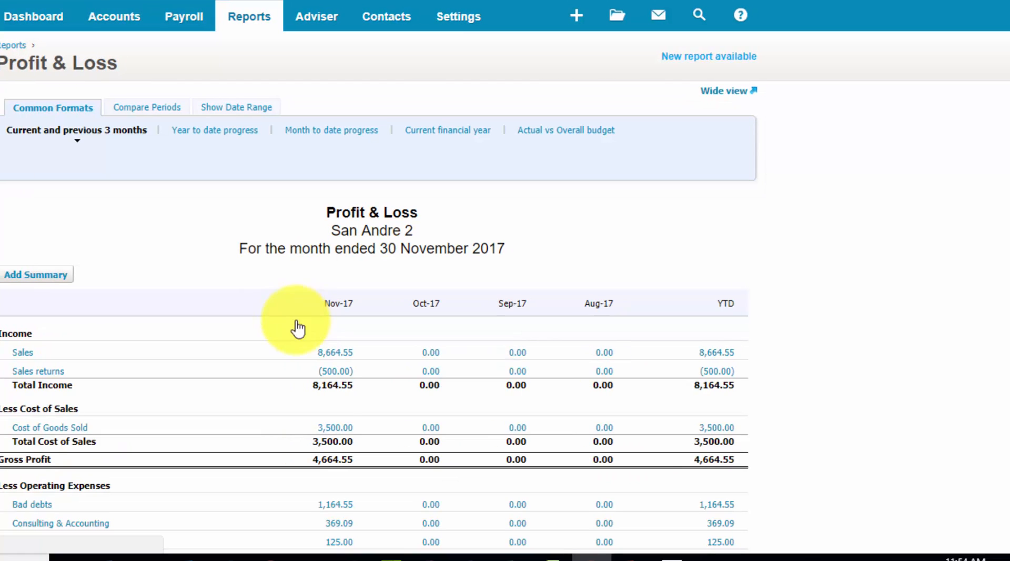
scroll(456, 342, "down", 5)
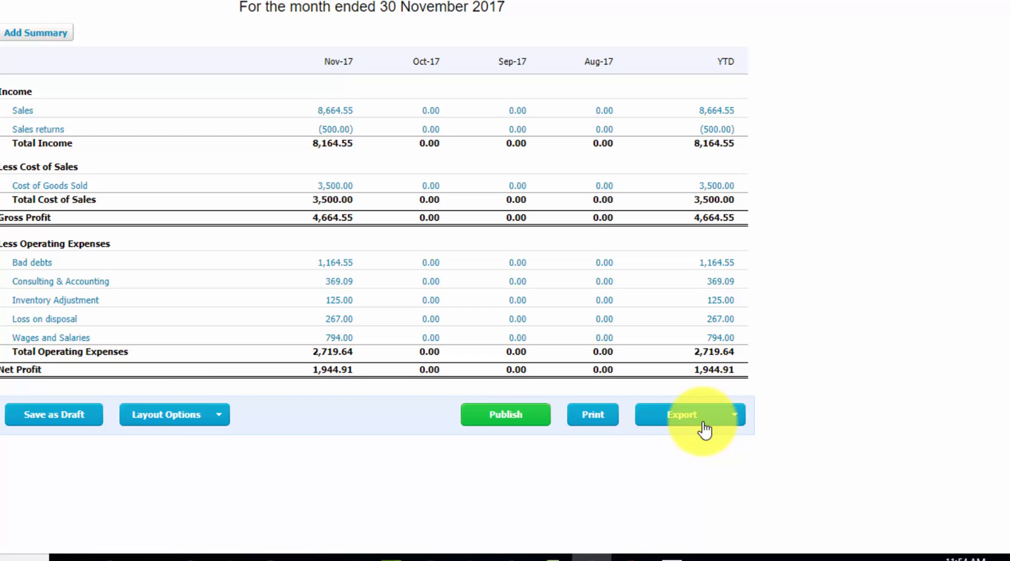
scroll(772, 251, "up", 5)
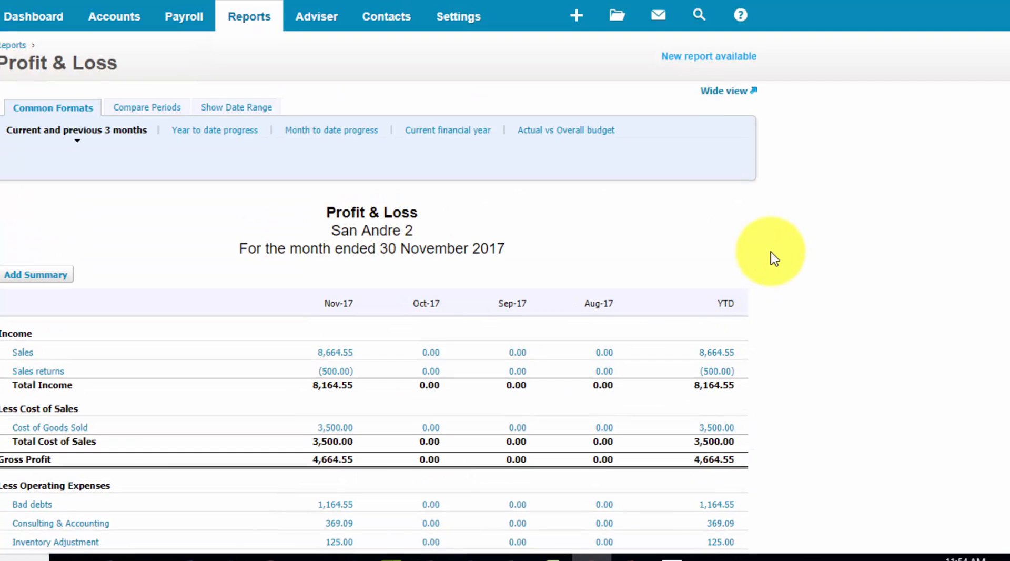
Open the Balance Sheet and compare its assets, liabilities, net assets and equity sections
left_click(249, 21)
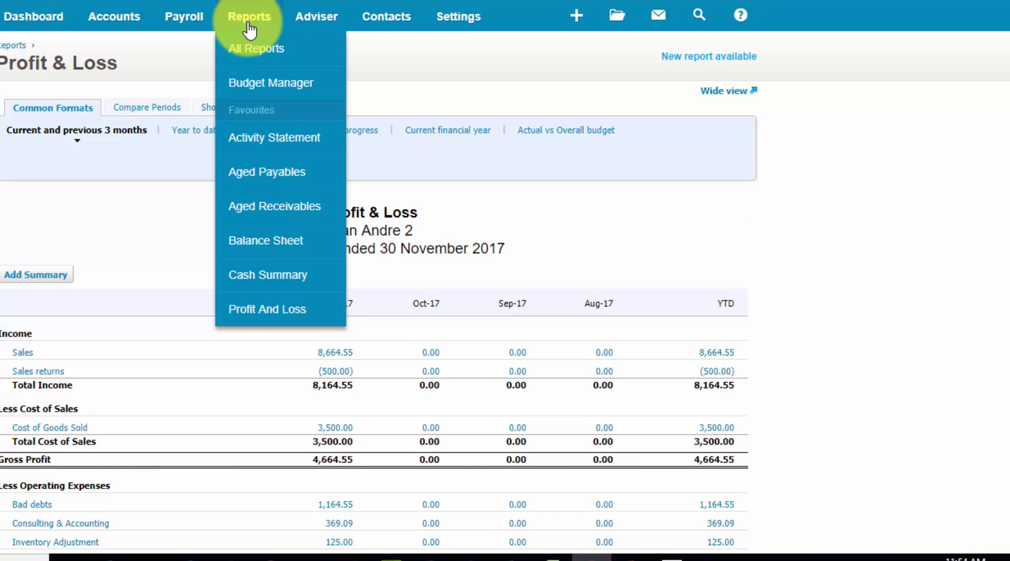
left_click(293, 246)
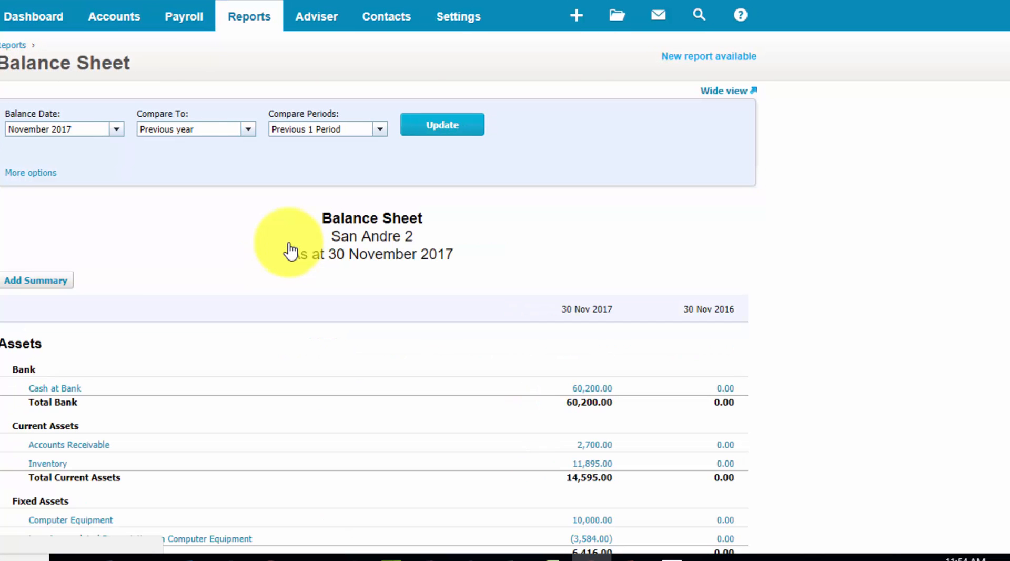
scroll(290, 252, "down", 10)
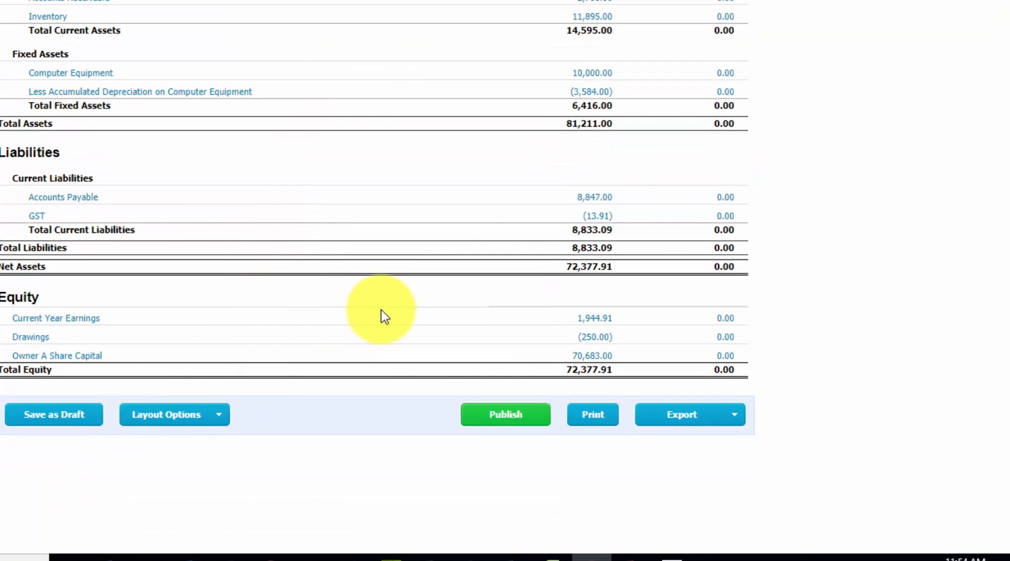
scroll(381, 309, "up", 5)
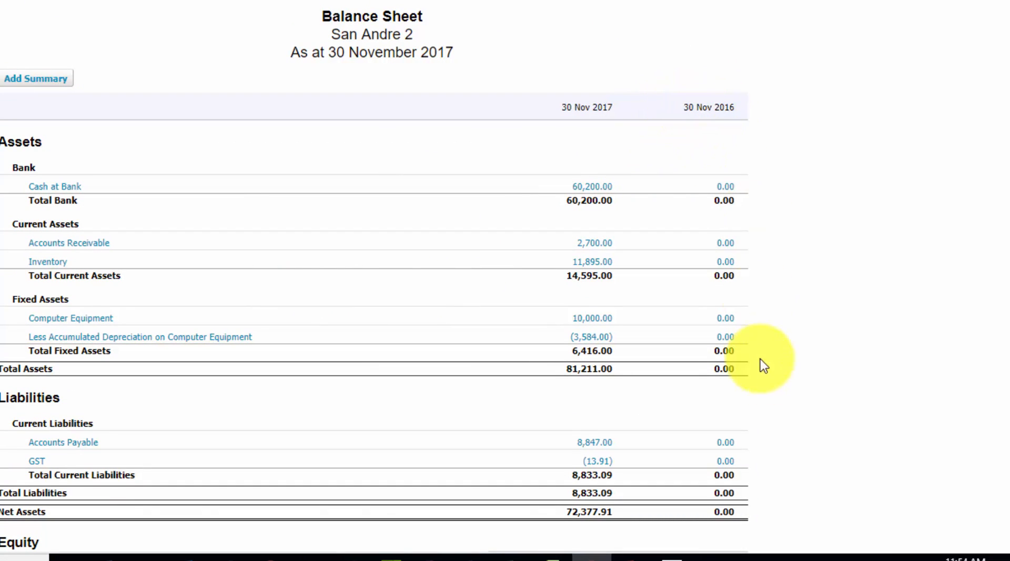
scroll(829, 290, "up", 1)
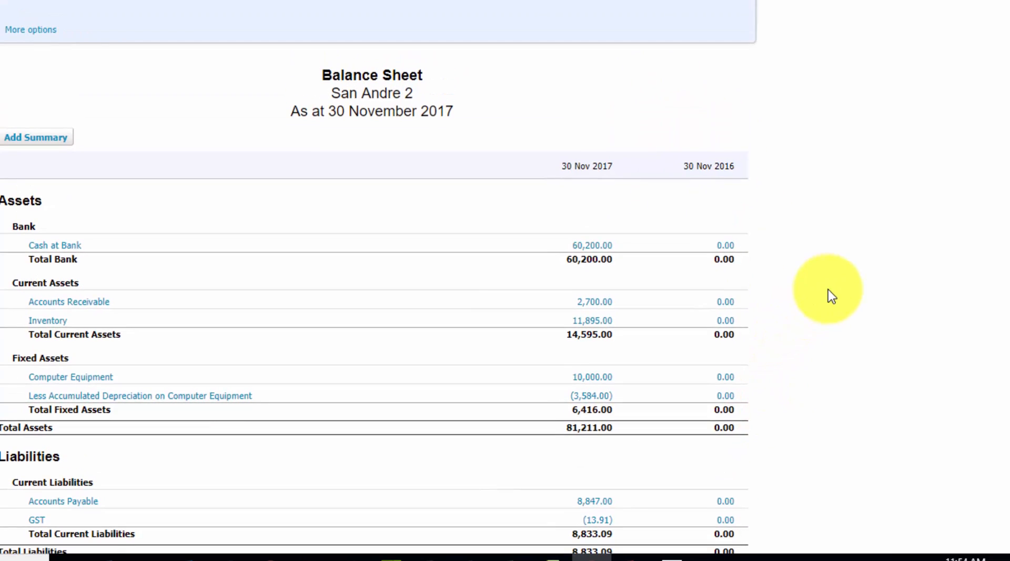
scroll(830, 294, "down", 3)
scroll(783, 308, "down", 2)
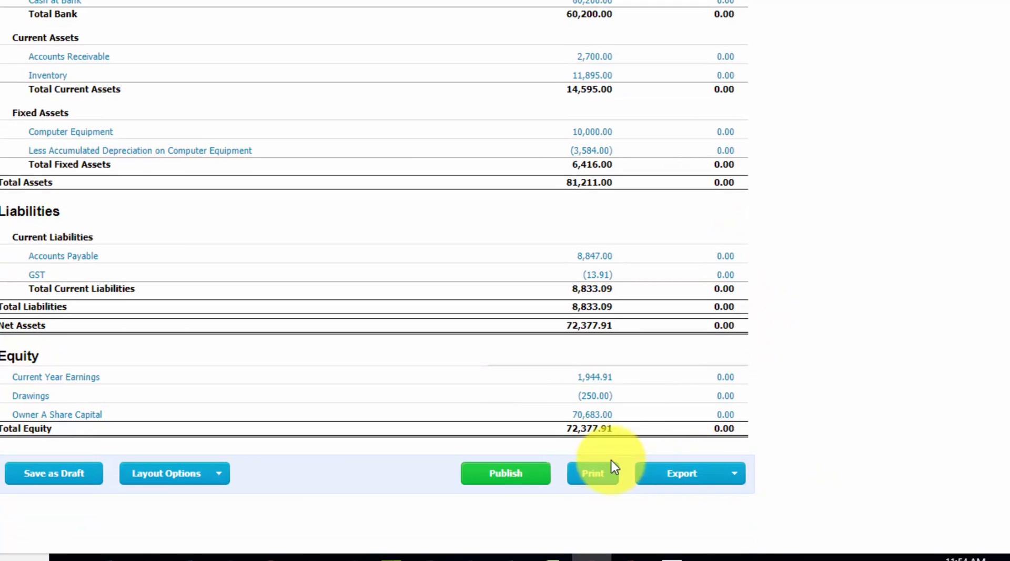
scroll(775, 325, "up", 8)
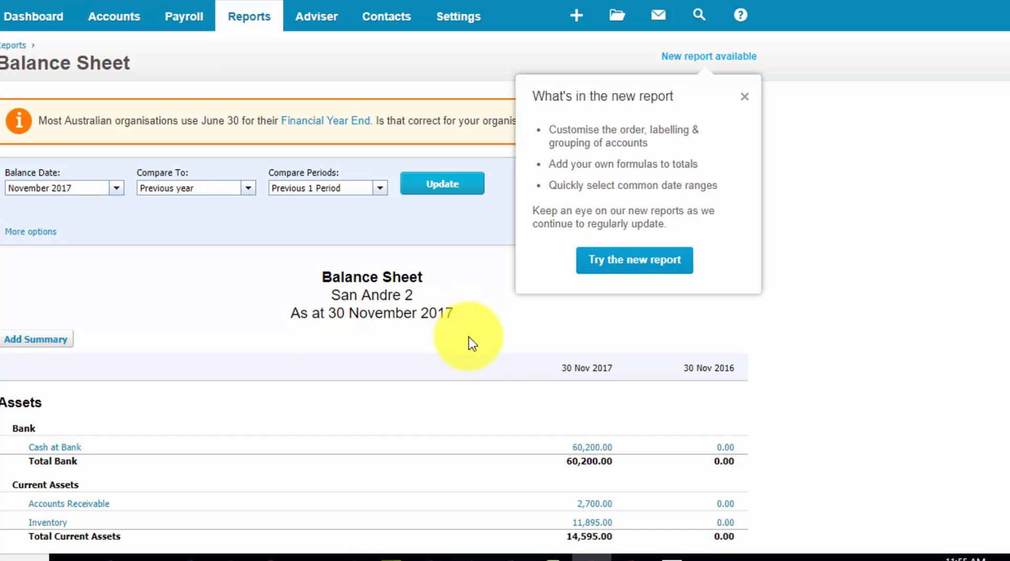
Switch from the PowerPoint slides to Xero in the browser and start a statement import for the Cash at Bank account
mouse_move(664, 558)
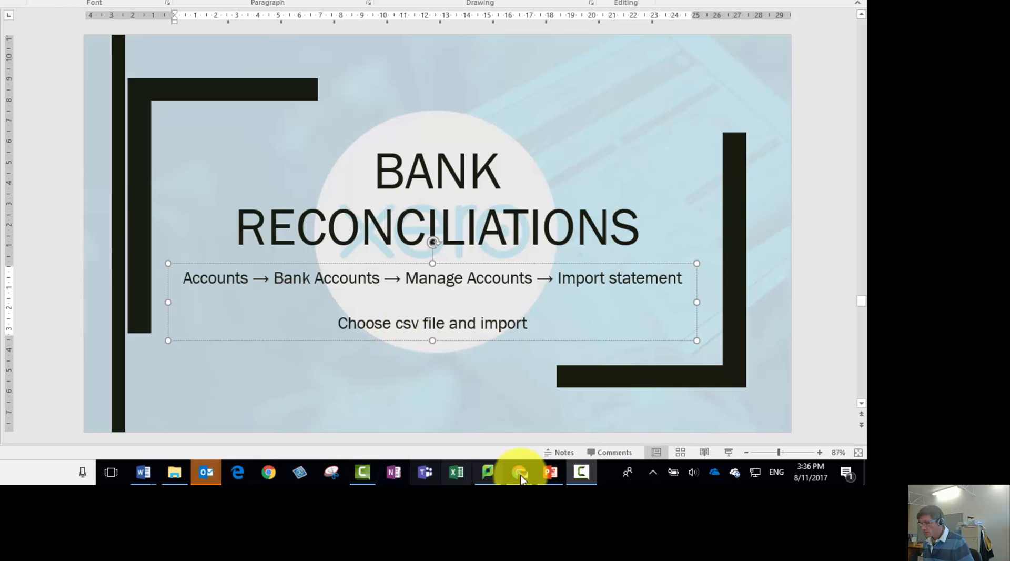
mouse_move(526, 472)
left_click(446, 422)
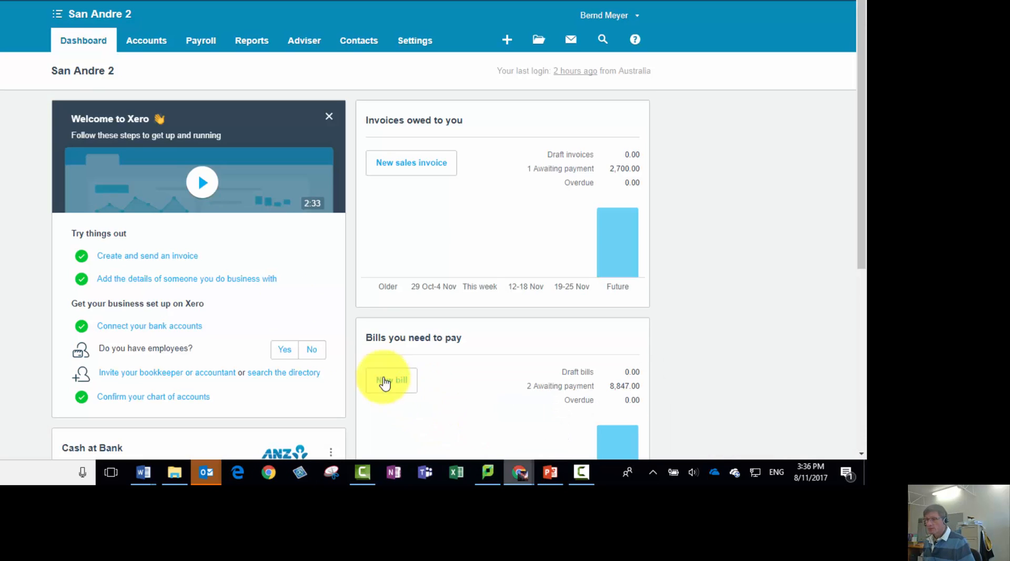
left_click(158, 42)
left_click(158, 71)
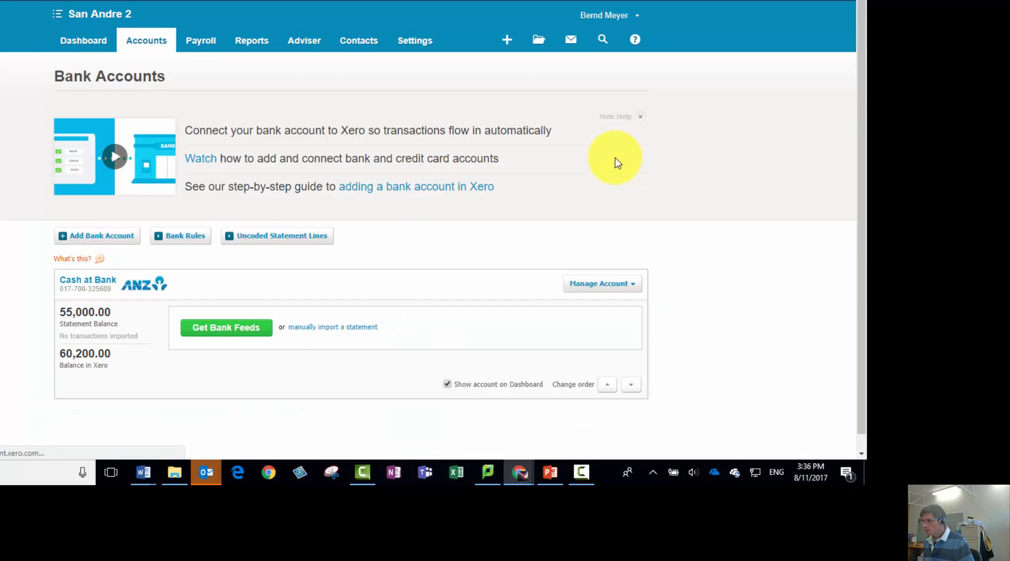
left_click(630, 285)
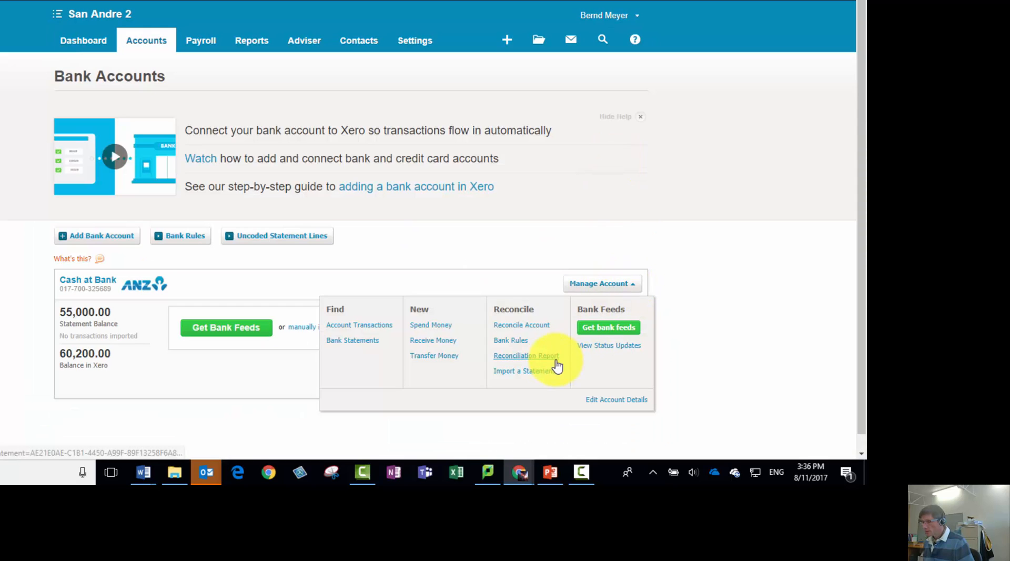
left_click(531, 372)
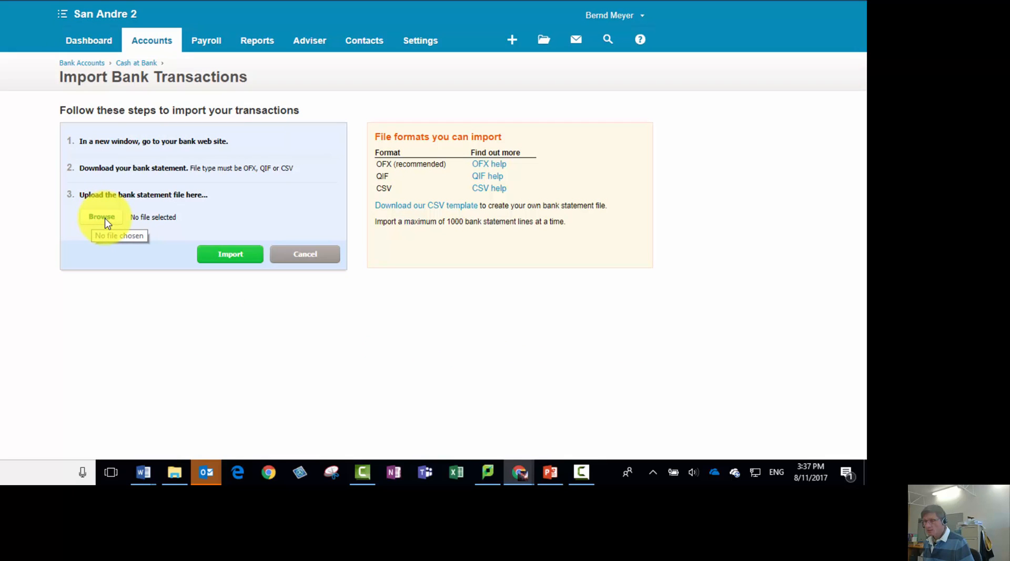
Choose the file Xero bank statement exemplar.csv and import it into the Cash at Bank account
left_click(105, 221)
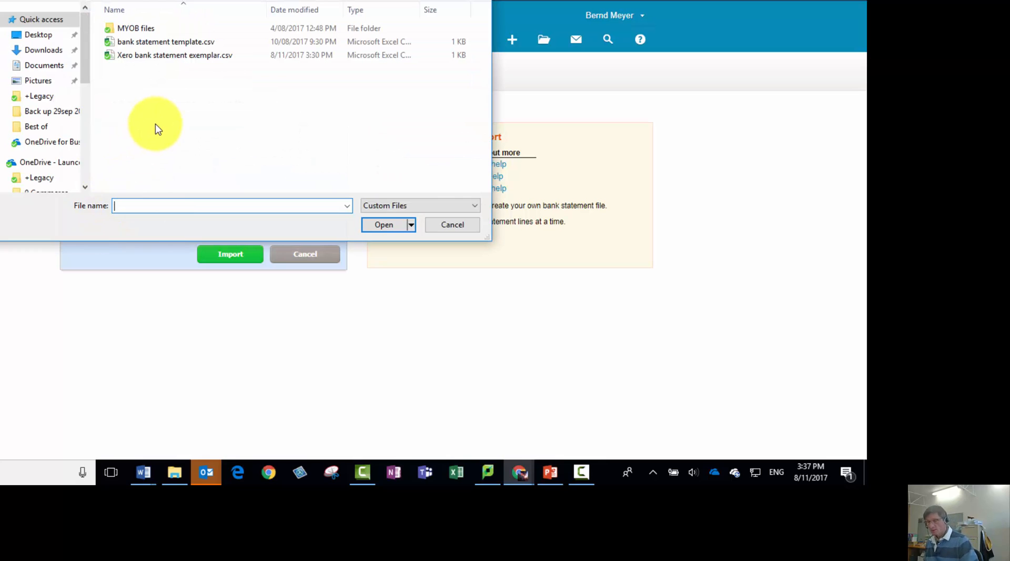
left_click(166, 59)
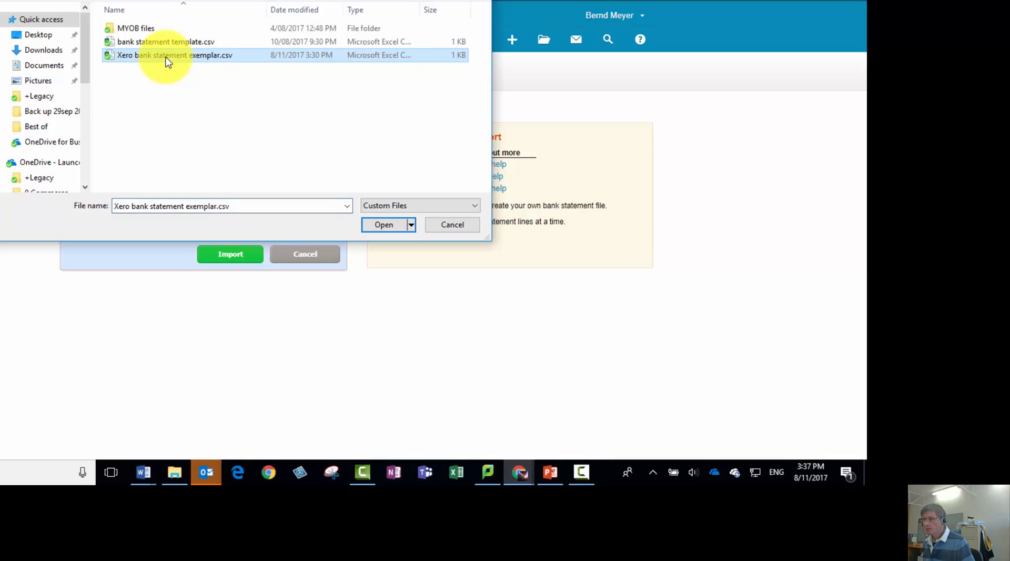
left_click(386, 225)
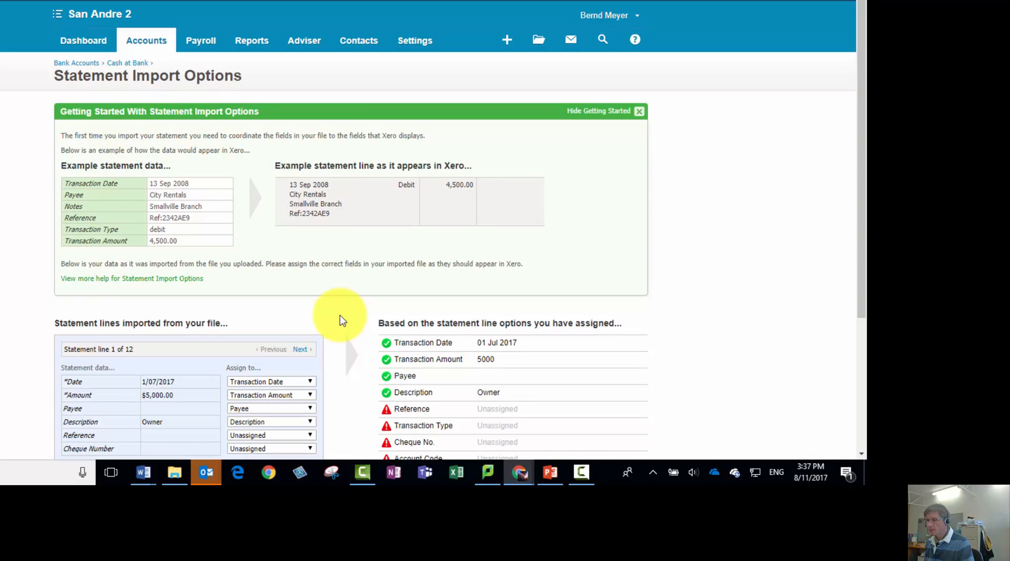
Save the statement import options with the assigned date, amount, payee and description fields, and acknowledge the import results
scroll(340, 315, "down", 4)
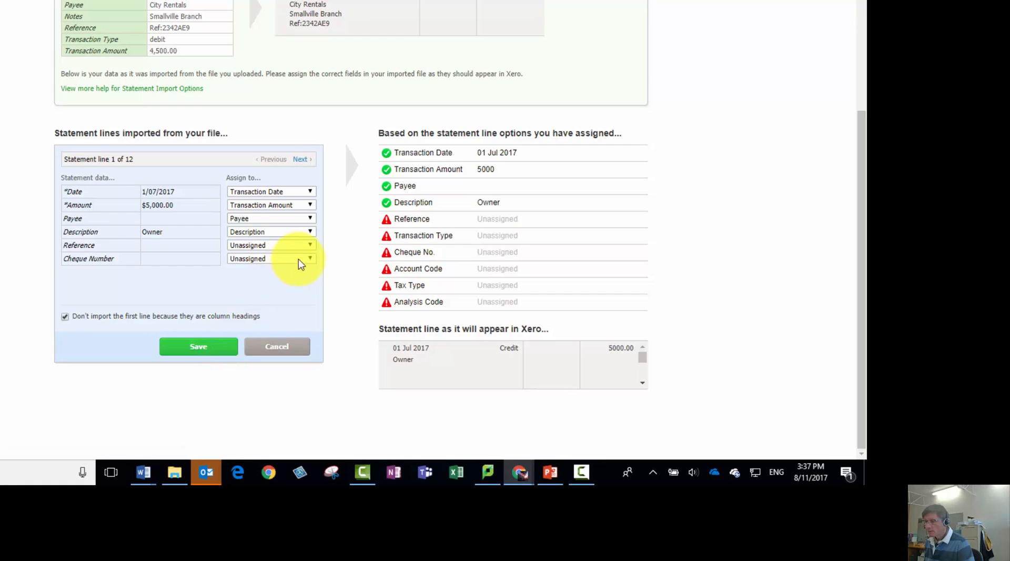
left_click(206, 350)
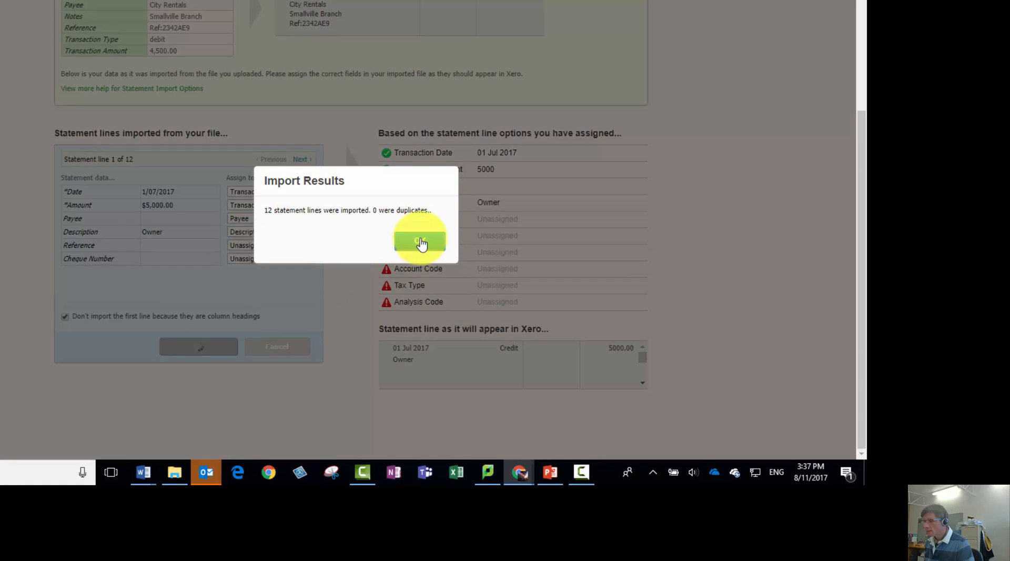
left_click(420, 241)
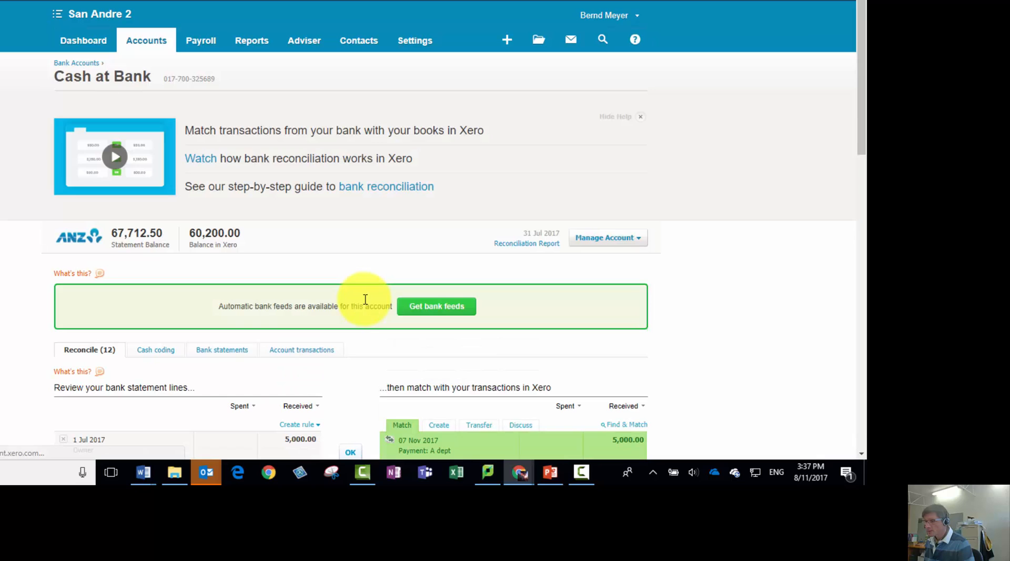
Review the imported Cash at Bank statement lines awaiting reconciliation beside their matching or new Xero transactions
scroll(364, 299, "down", 4)
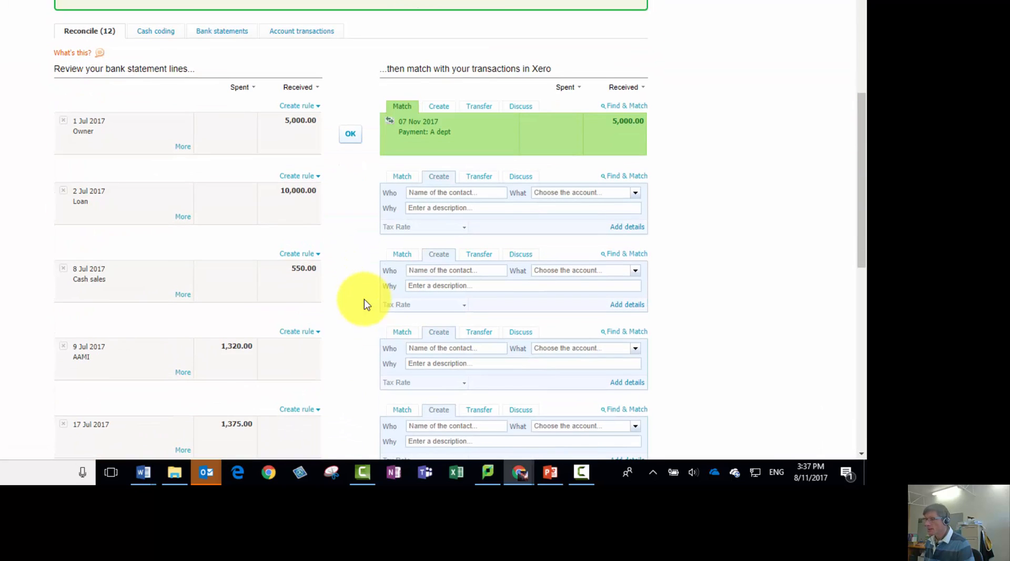
scroll(365, 299, "down", 8)
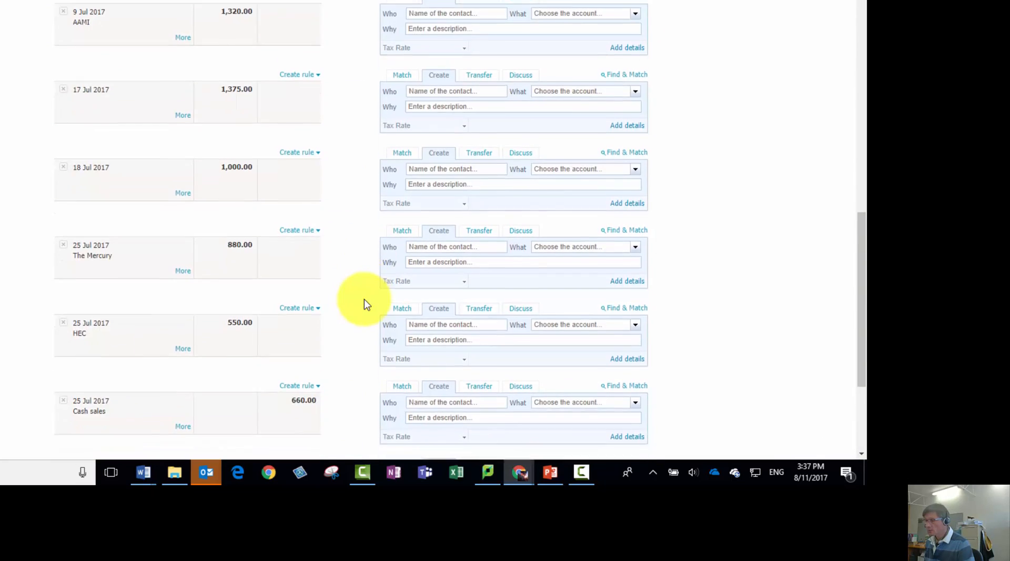
scroll(364, 299, "up", 12)
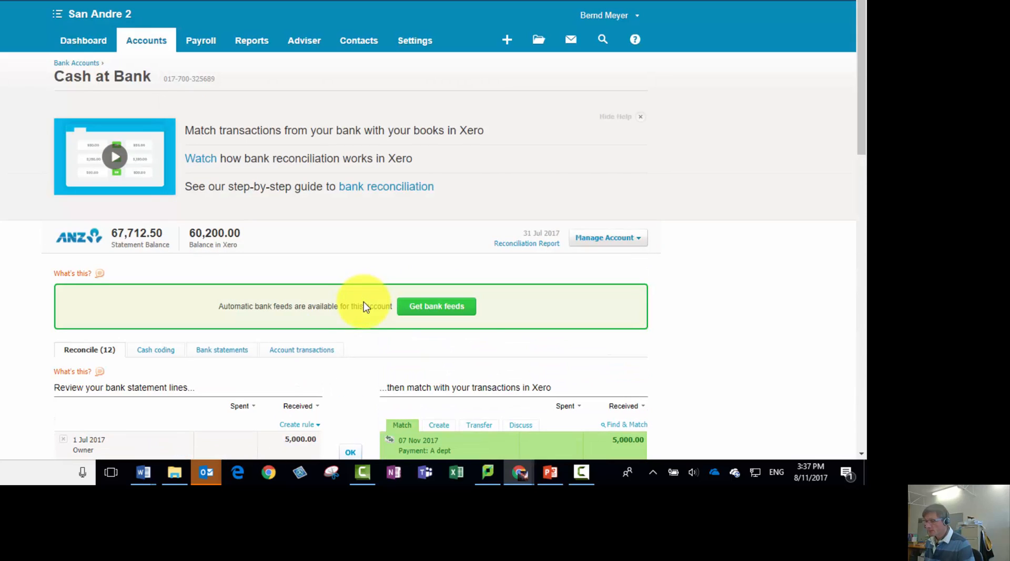
scroll(364, 301, "down", 8)
scroll(365, 324, "up", 8)
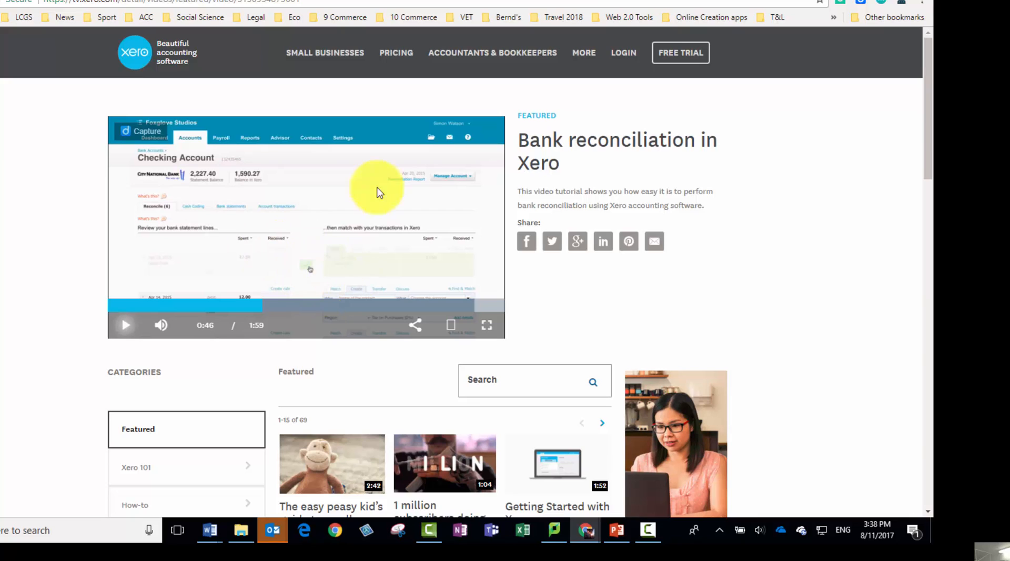
mouse_move(354, 48)
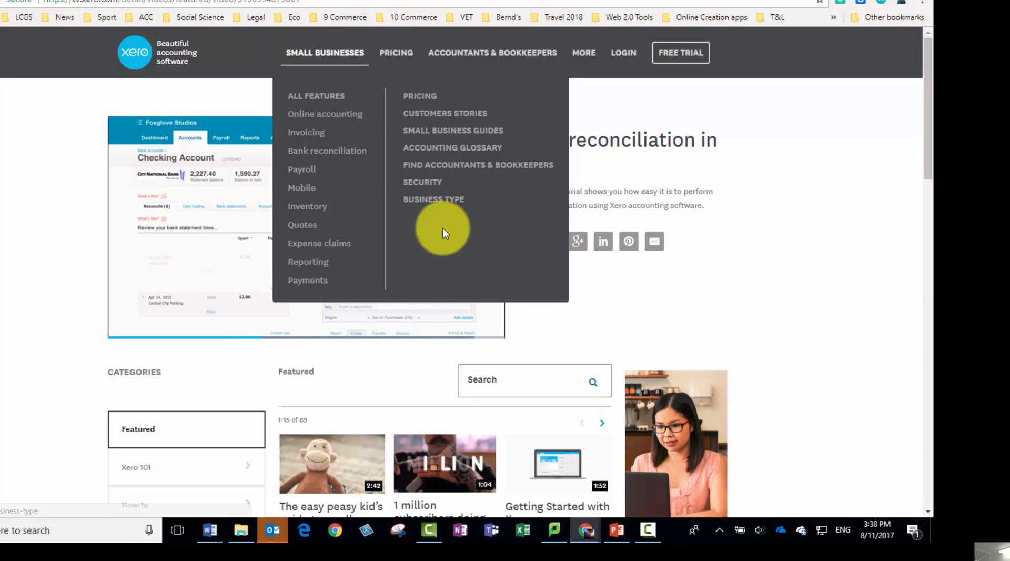